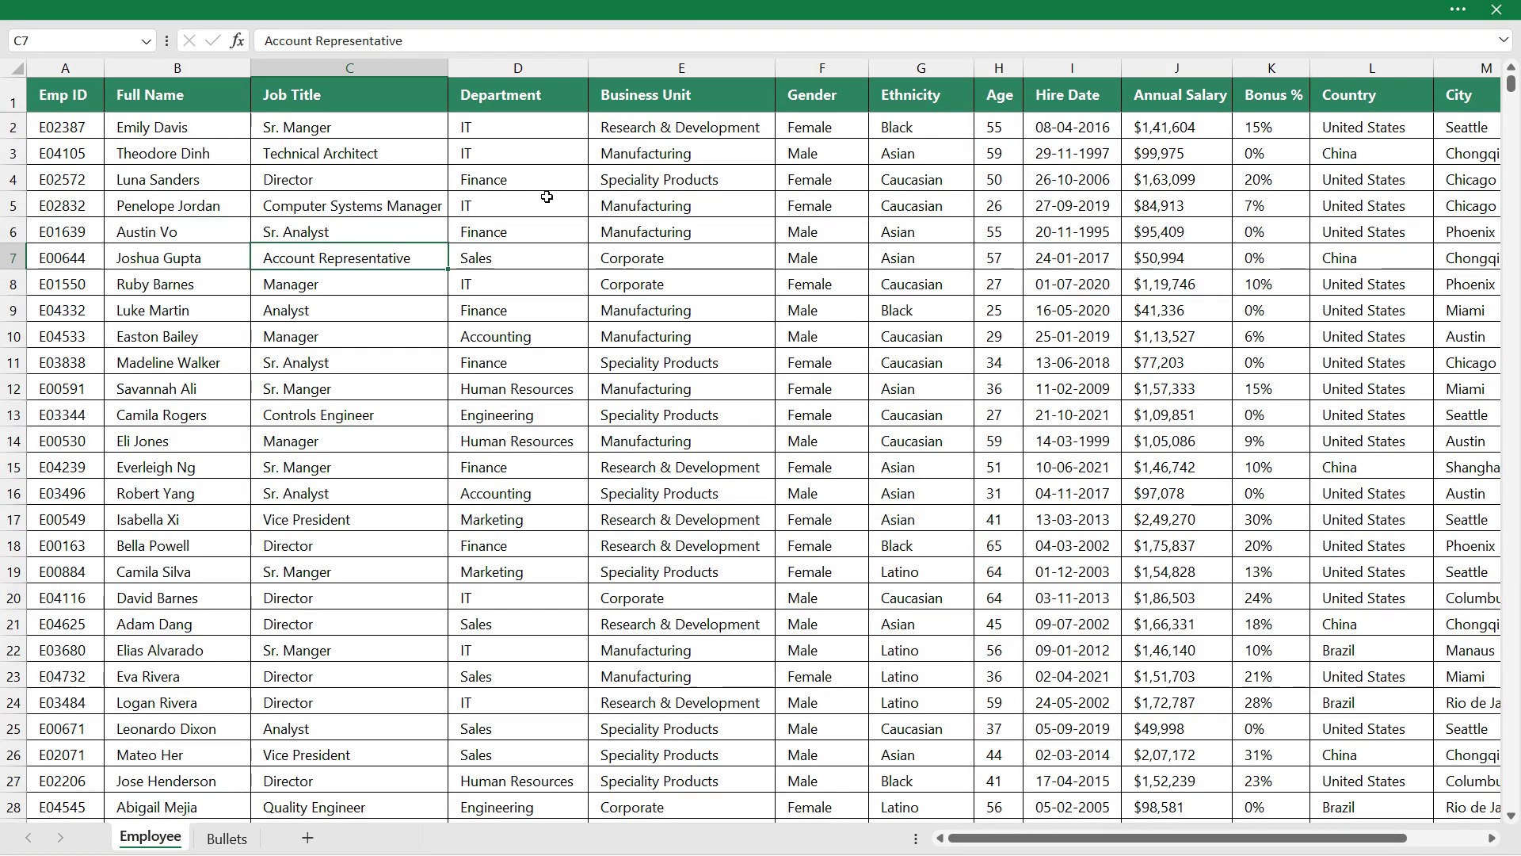
Try dragging the Department column next to Emp ID, then undo the move.
left_click(550, 64)
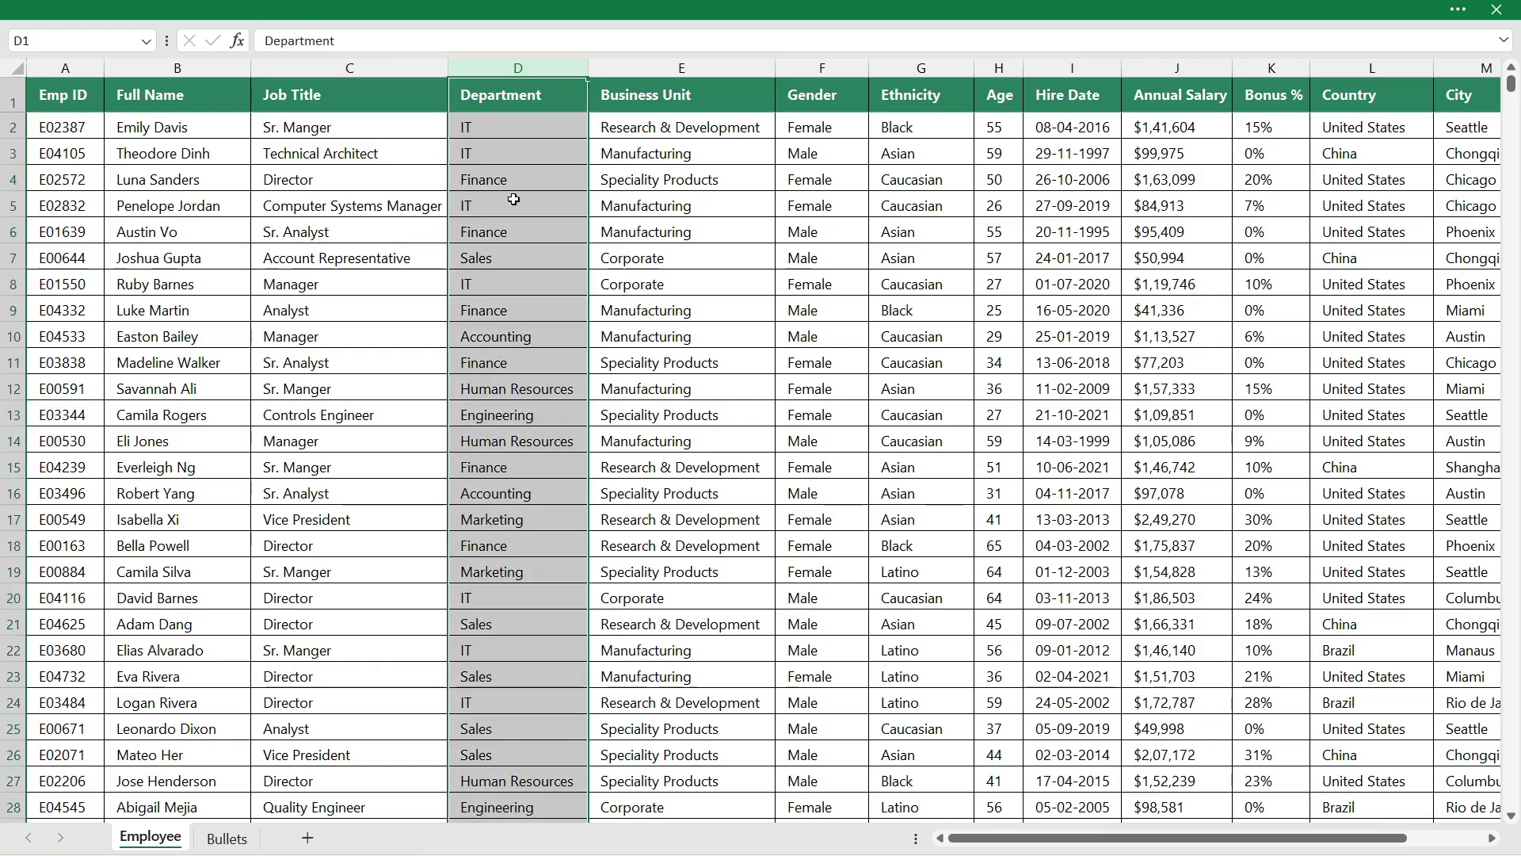
left_click_drag(374, 293, 163, 293)
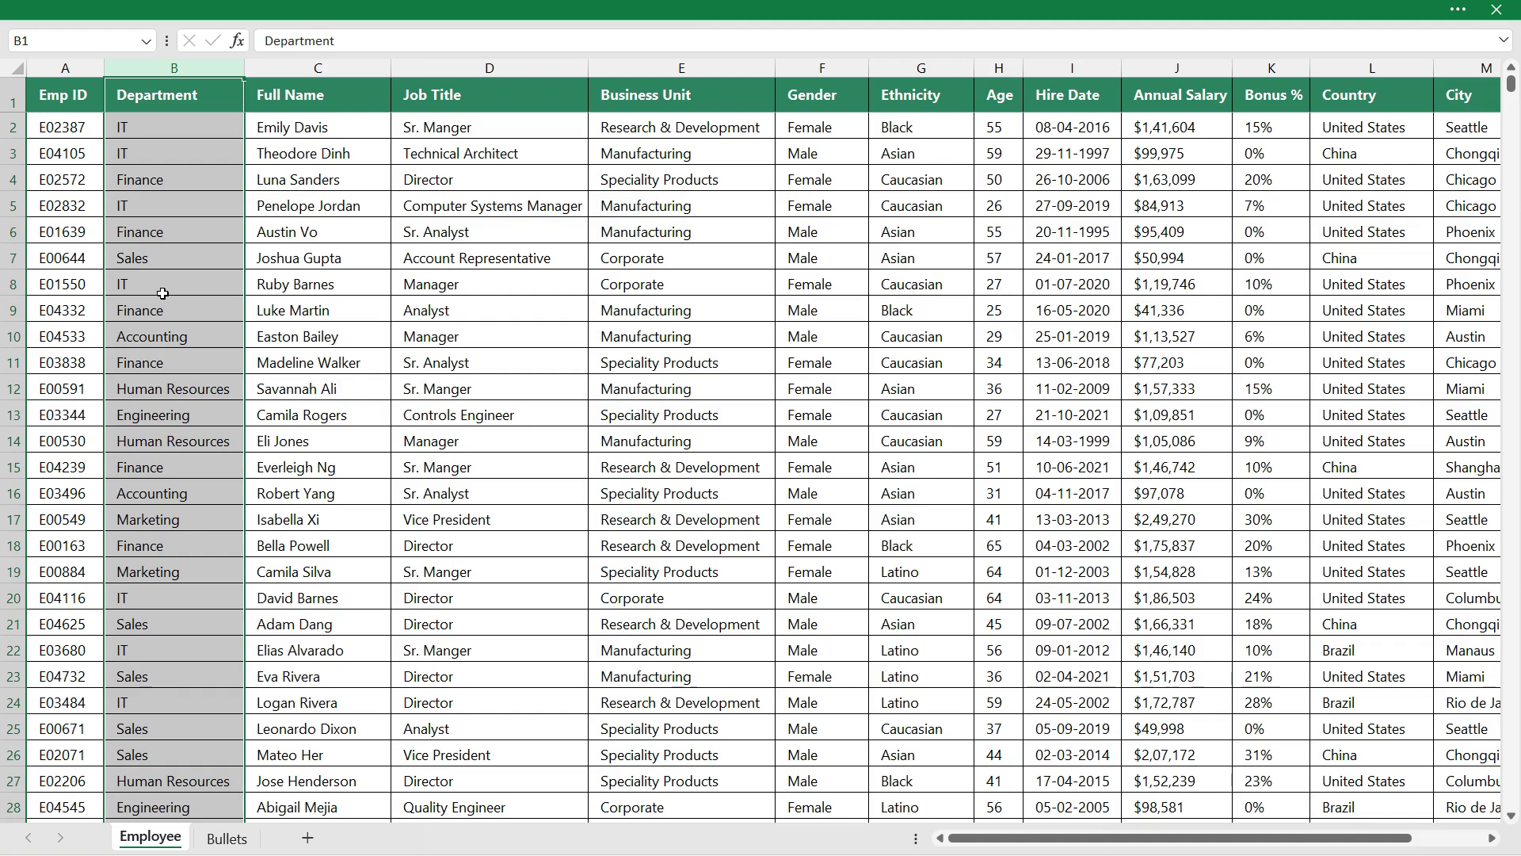
left_click(536, 295)
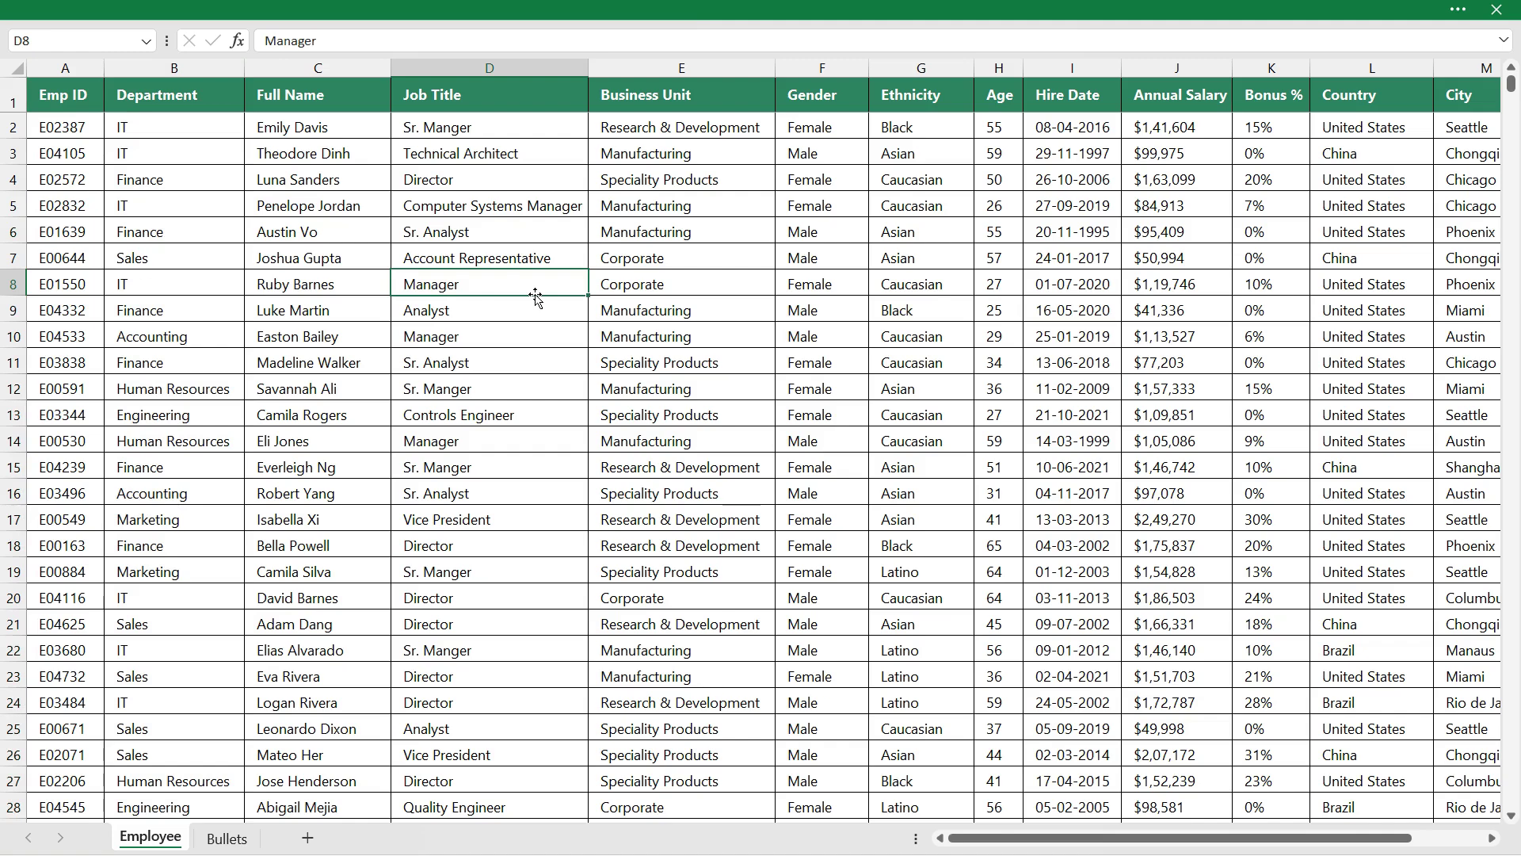
key("ctrl+z")
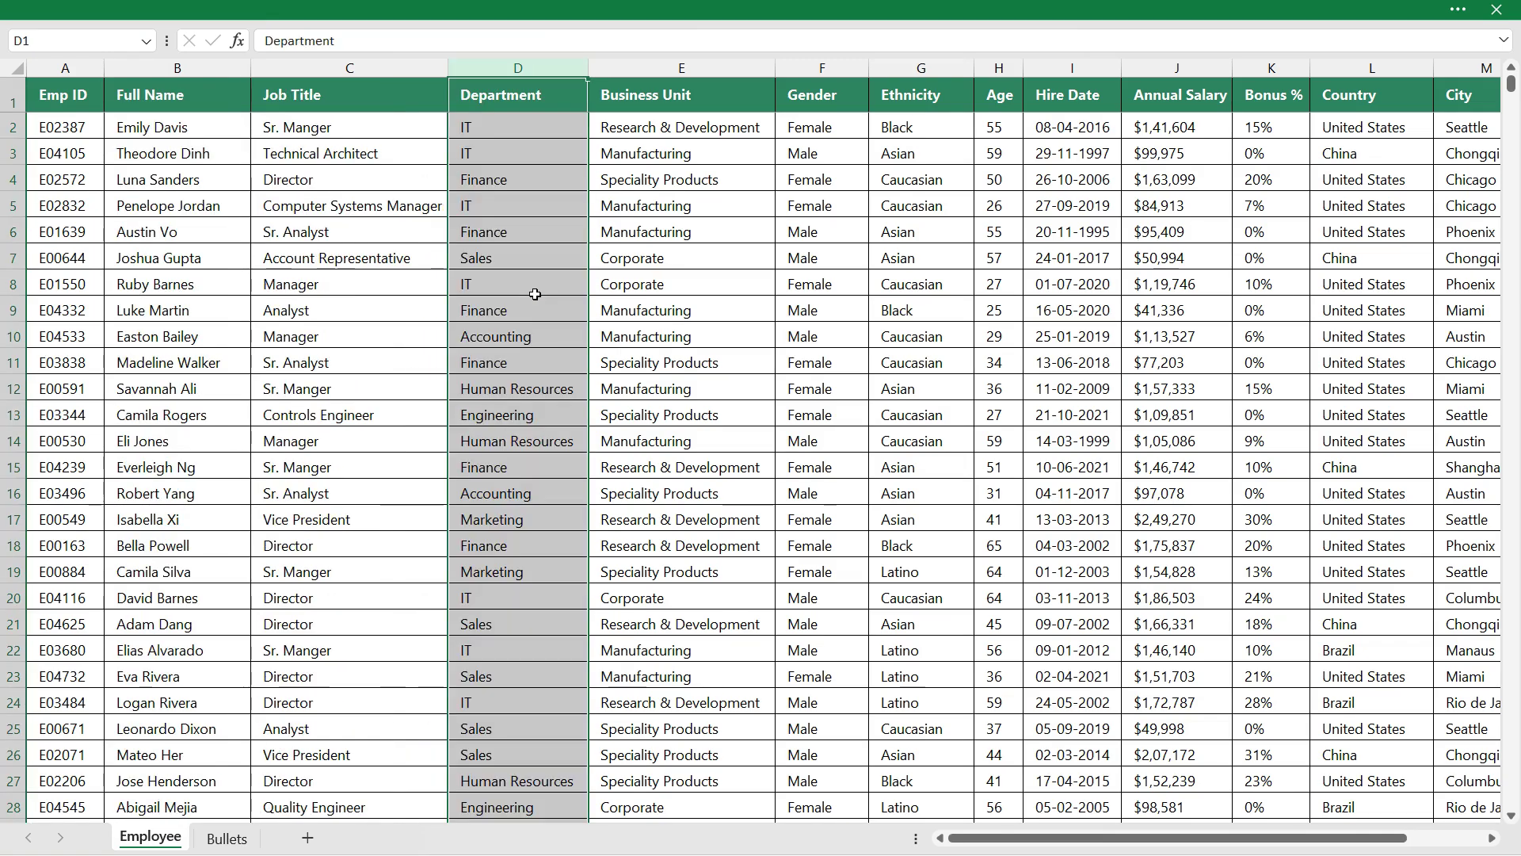
Jump from the Business Unit data down to the last record at row 5000 and select the Full Name header.
left_click(765, 333)
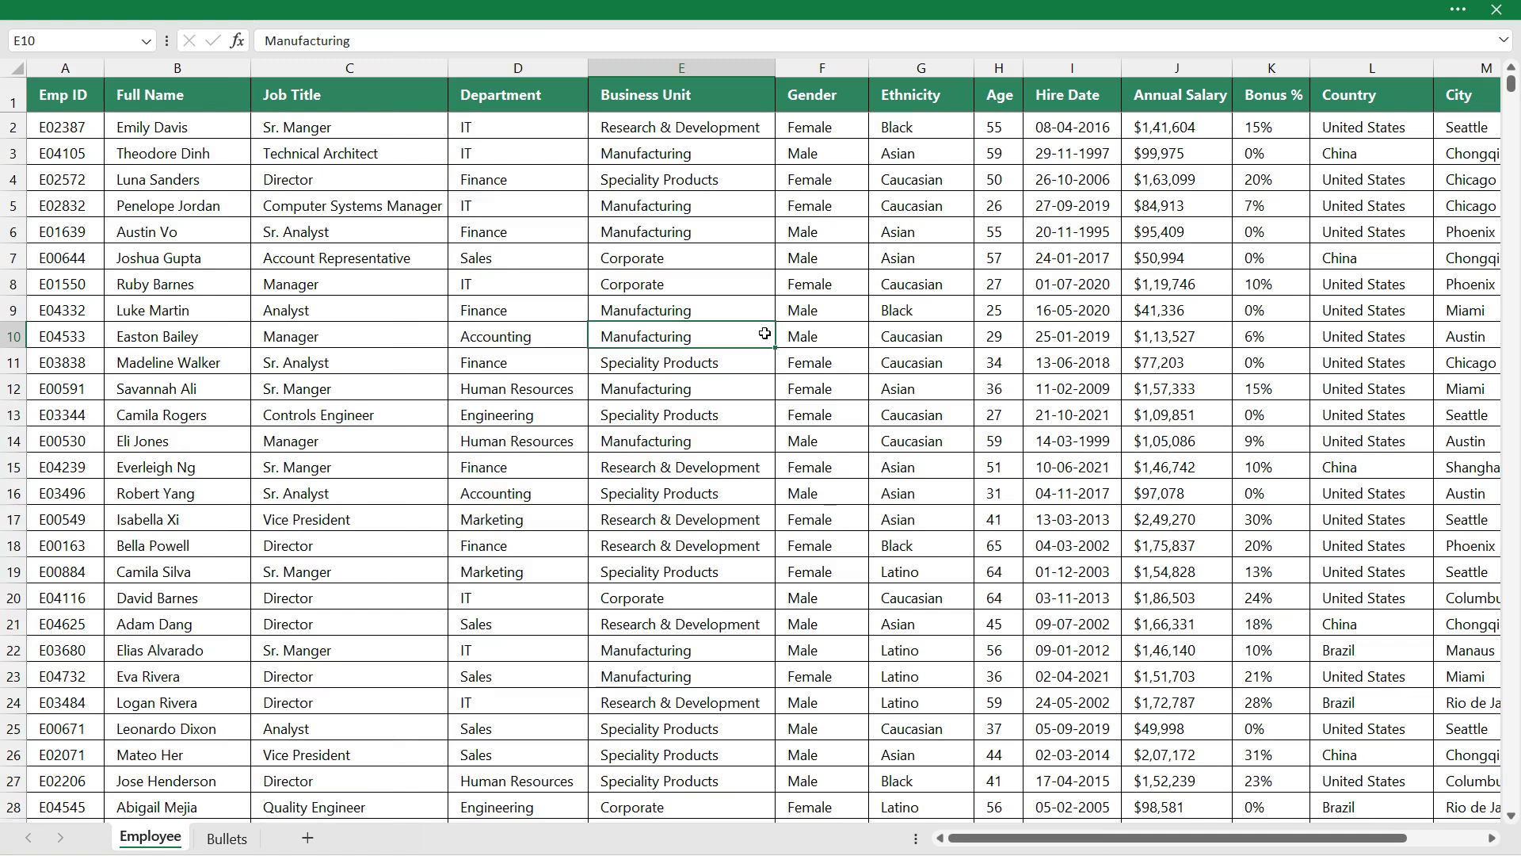
key("ctrl+Down")
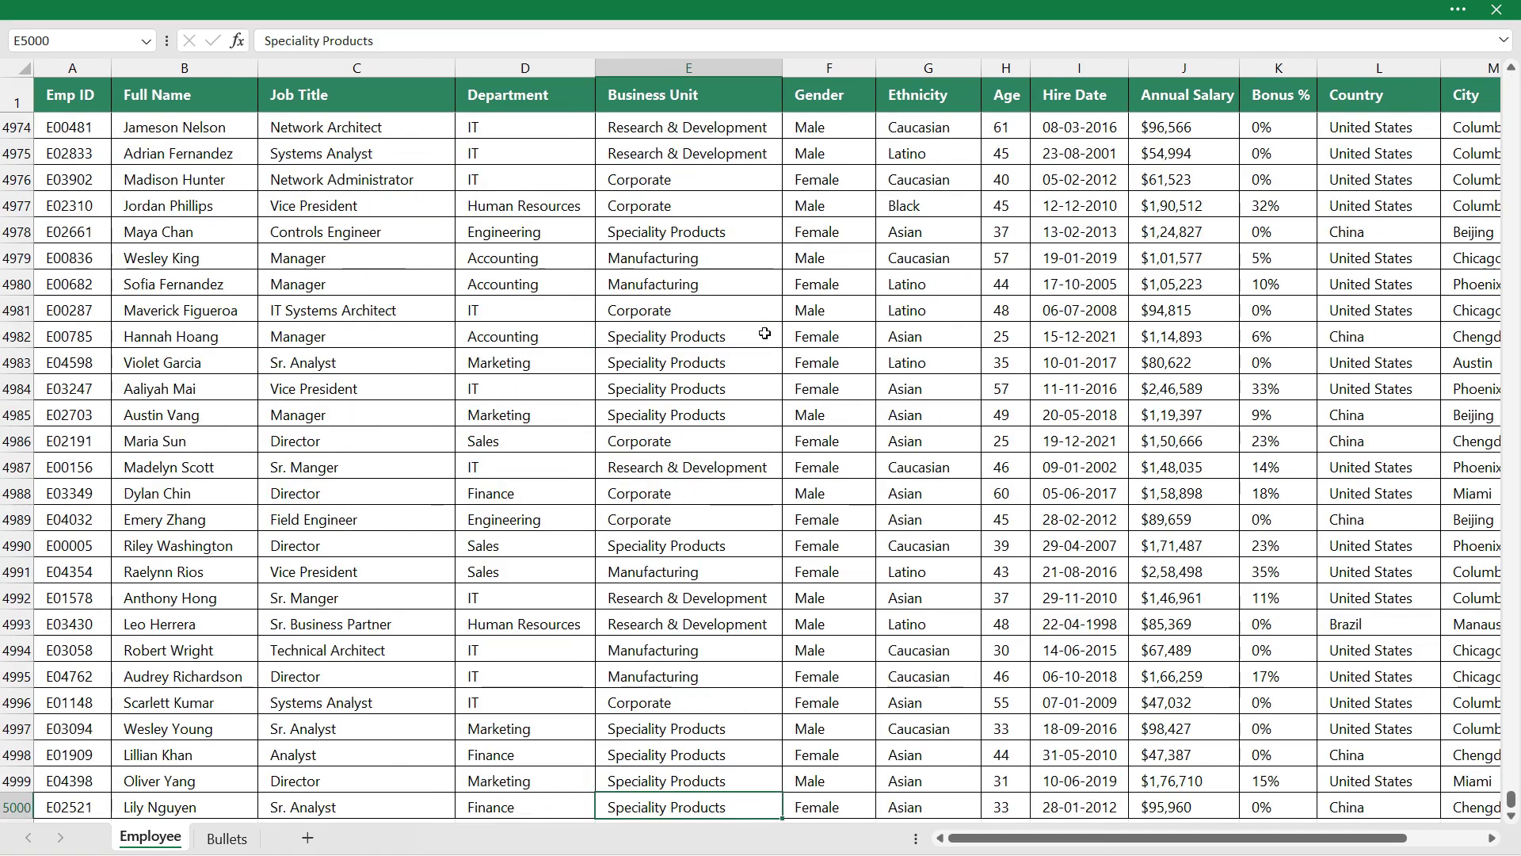
left_click(109, 95)
left_click(161, 100)
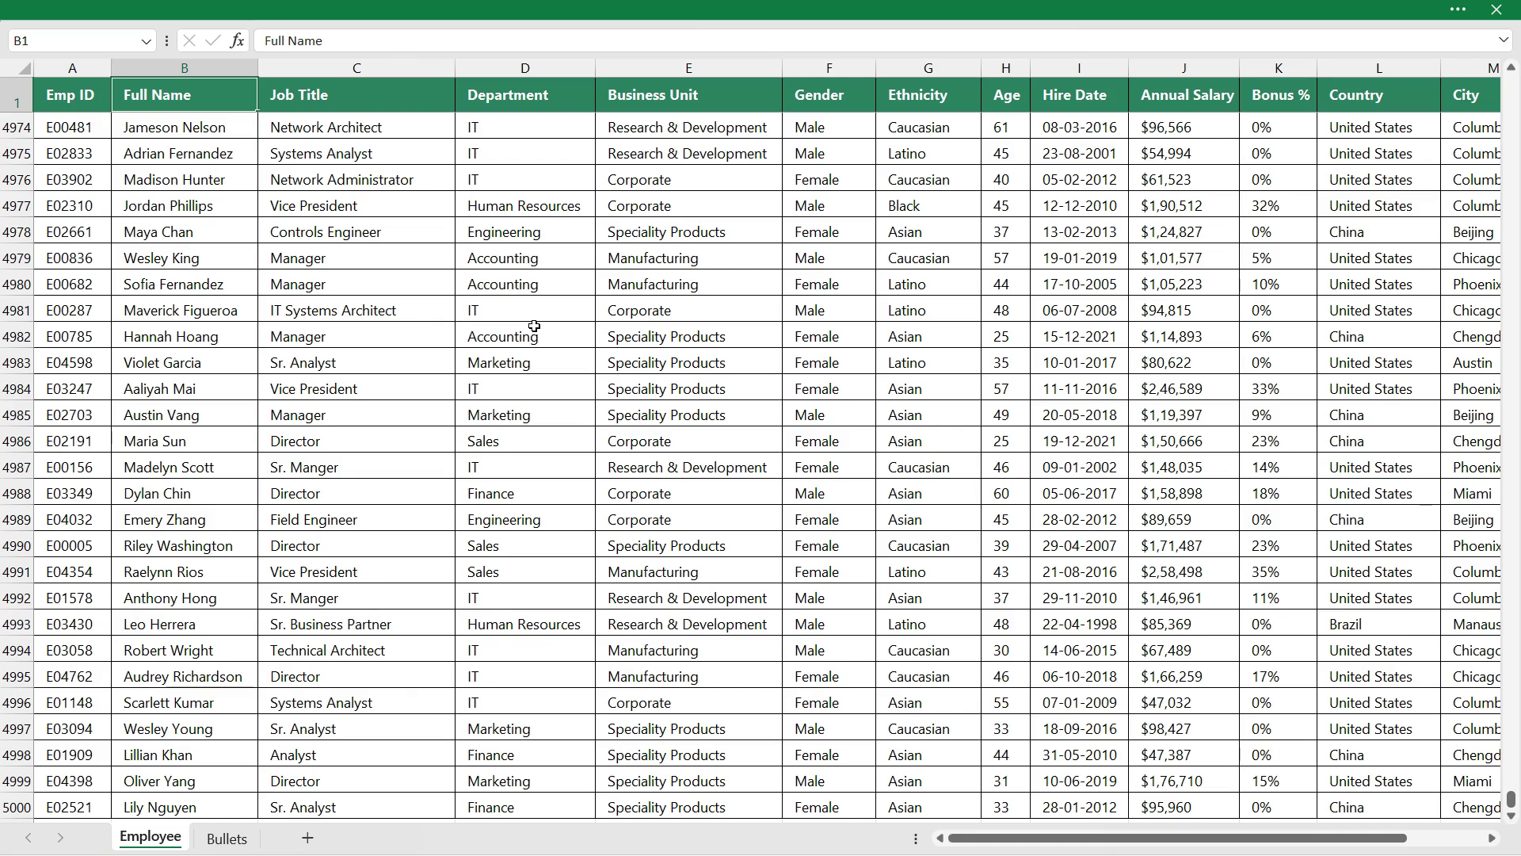
Select the Gender, Age, Business Unit and Department columns in turn.
left_click(829, 79)
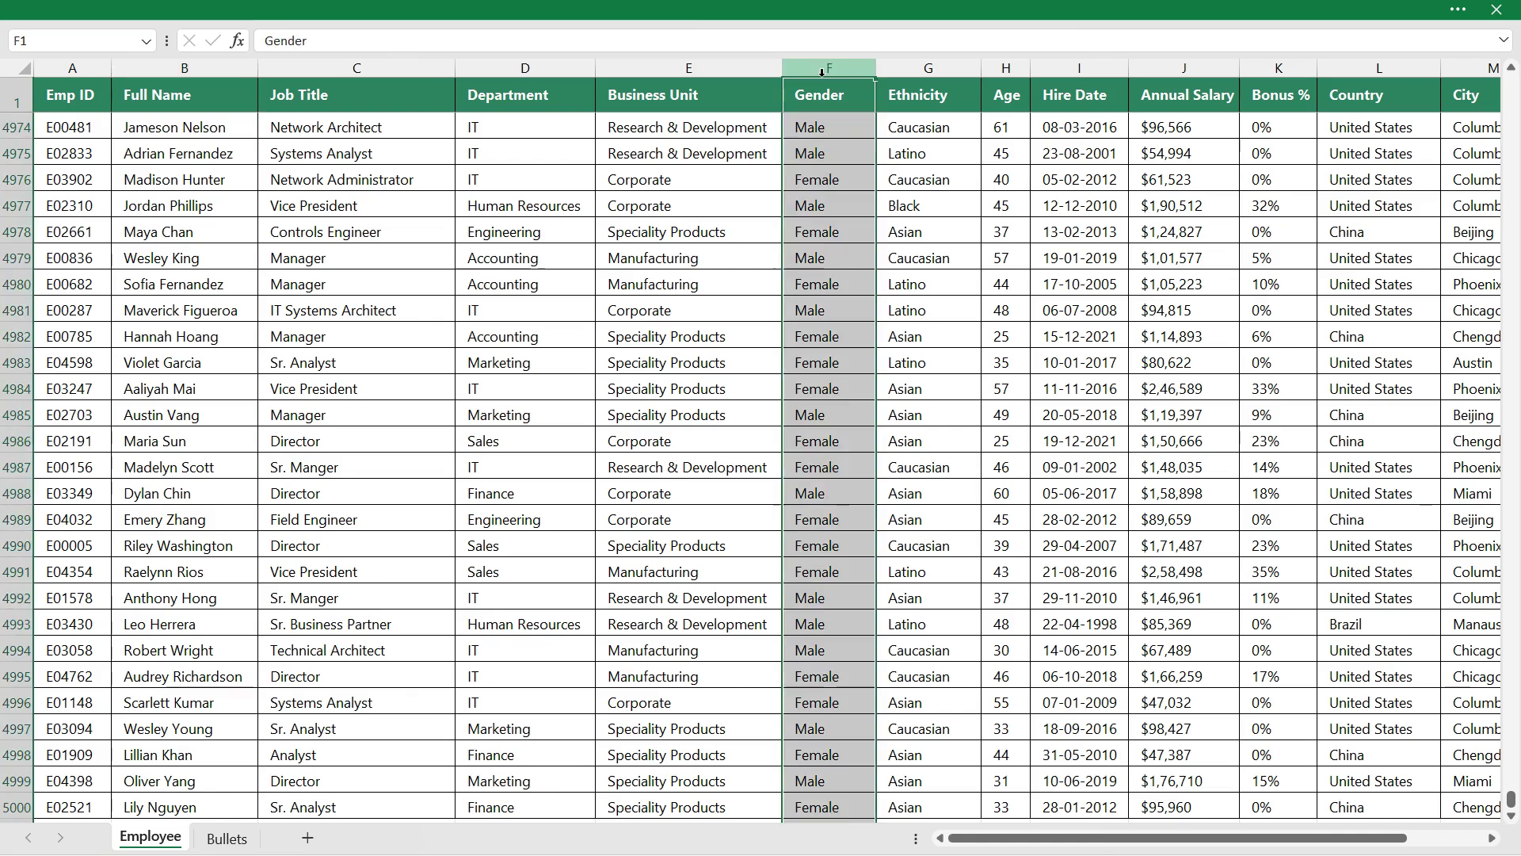
left_click(995, 70)
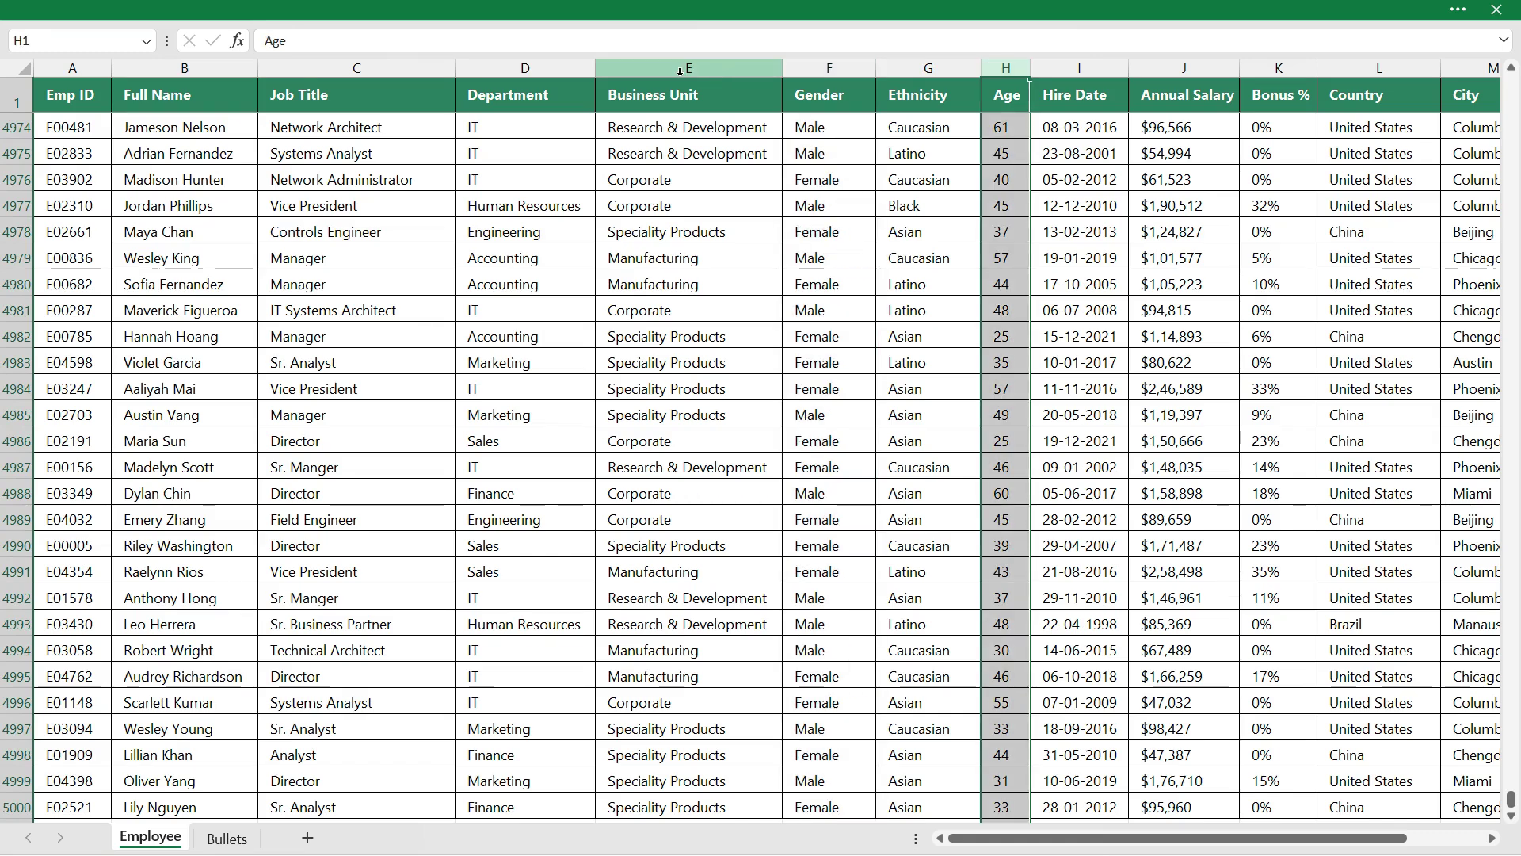
left_click(646, 67)
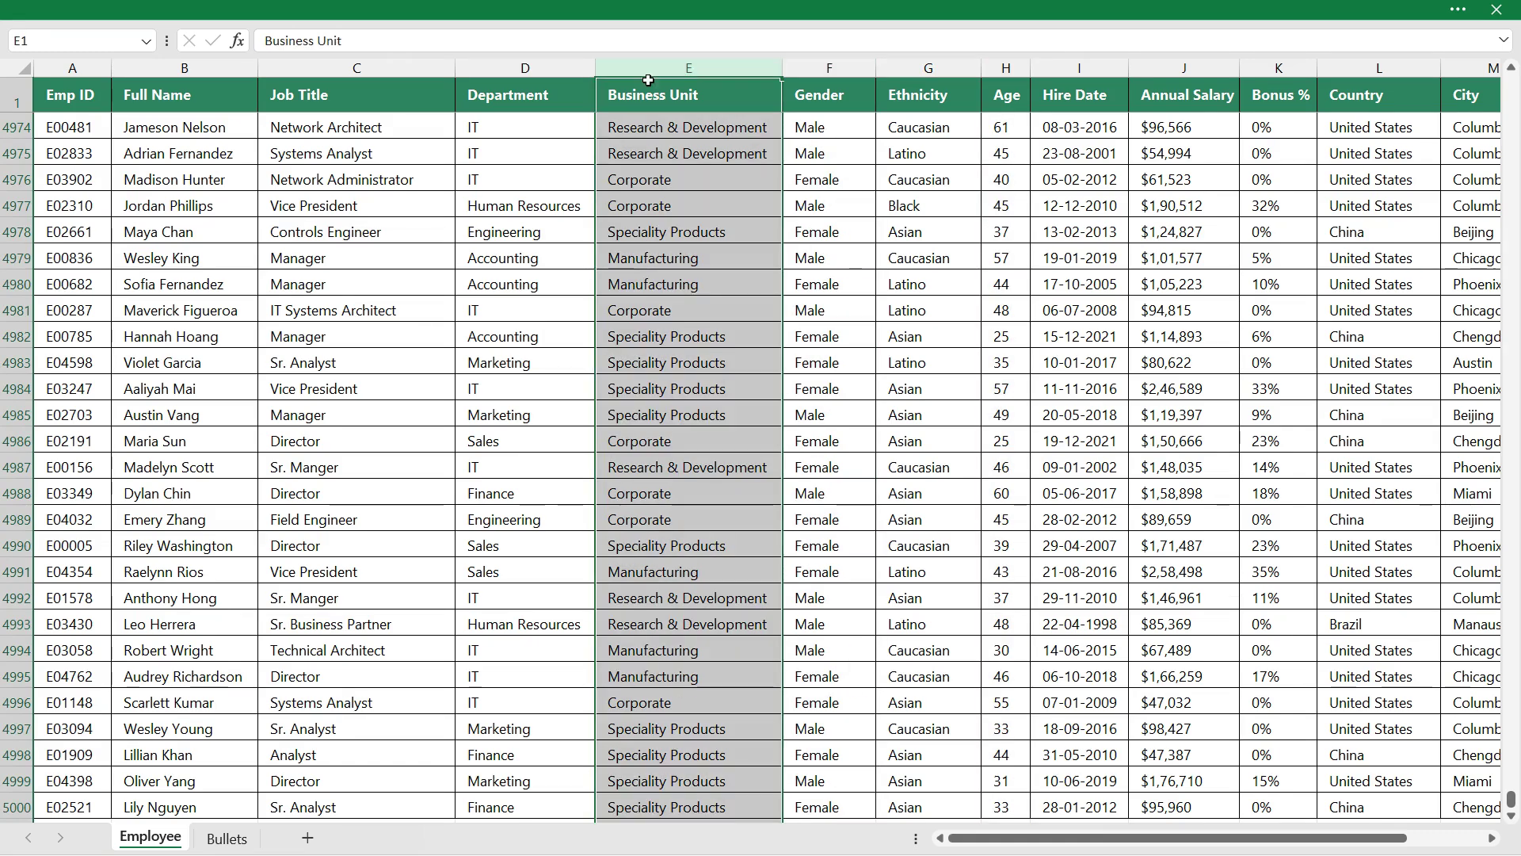
left_click(555, 69)
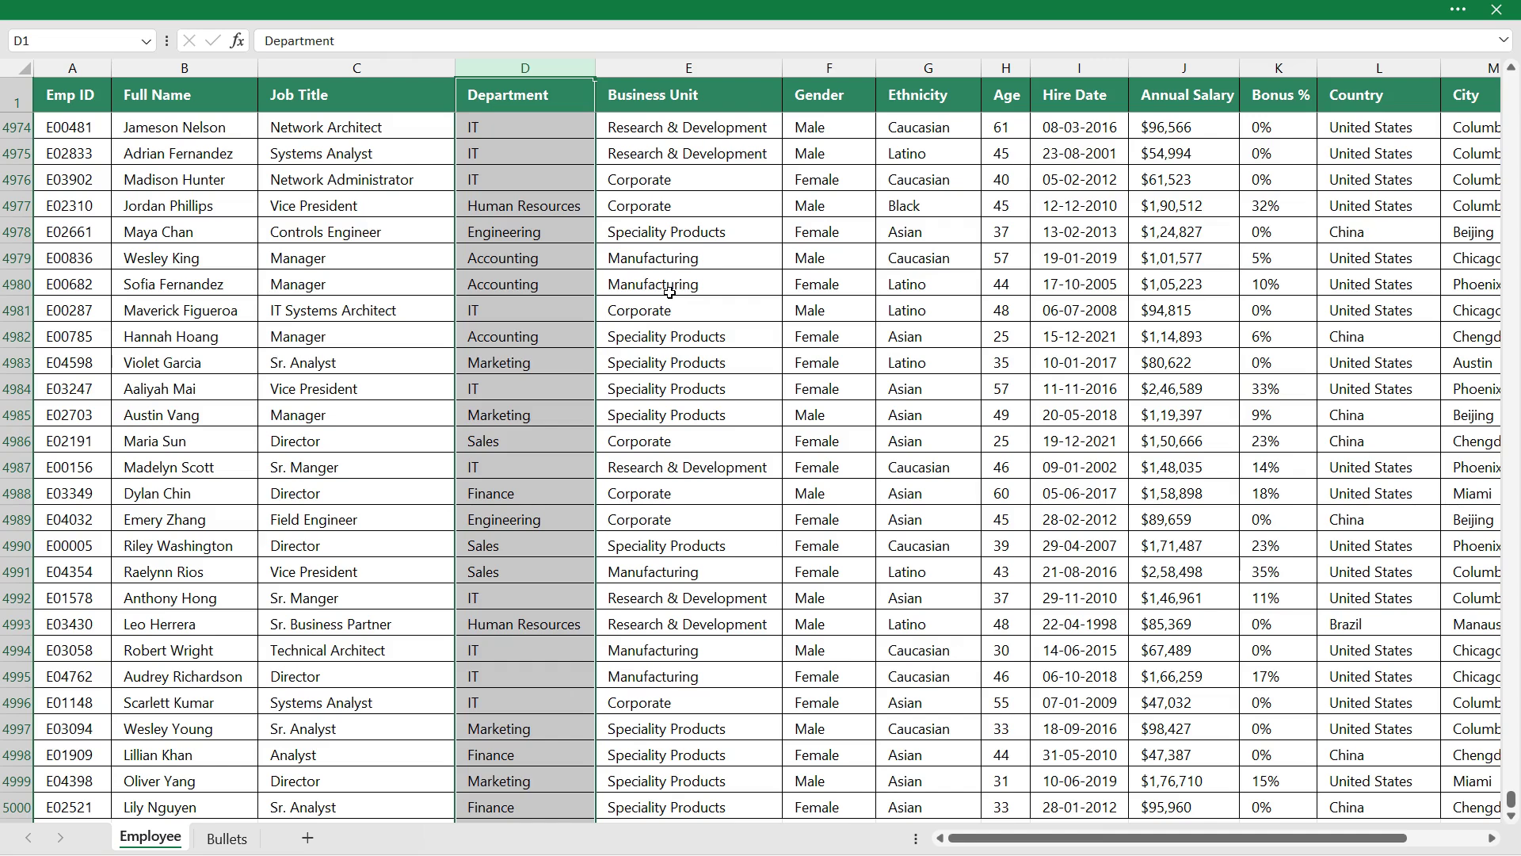
Copy the Employee table's header row starting from Emp ID.
left_click(1007, 390)
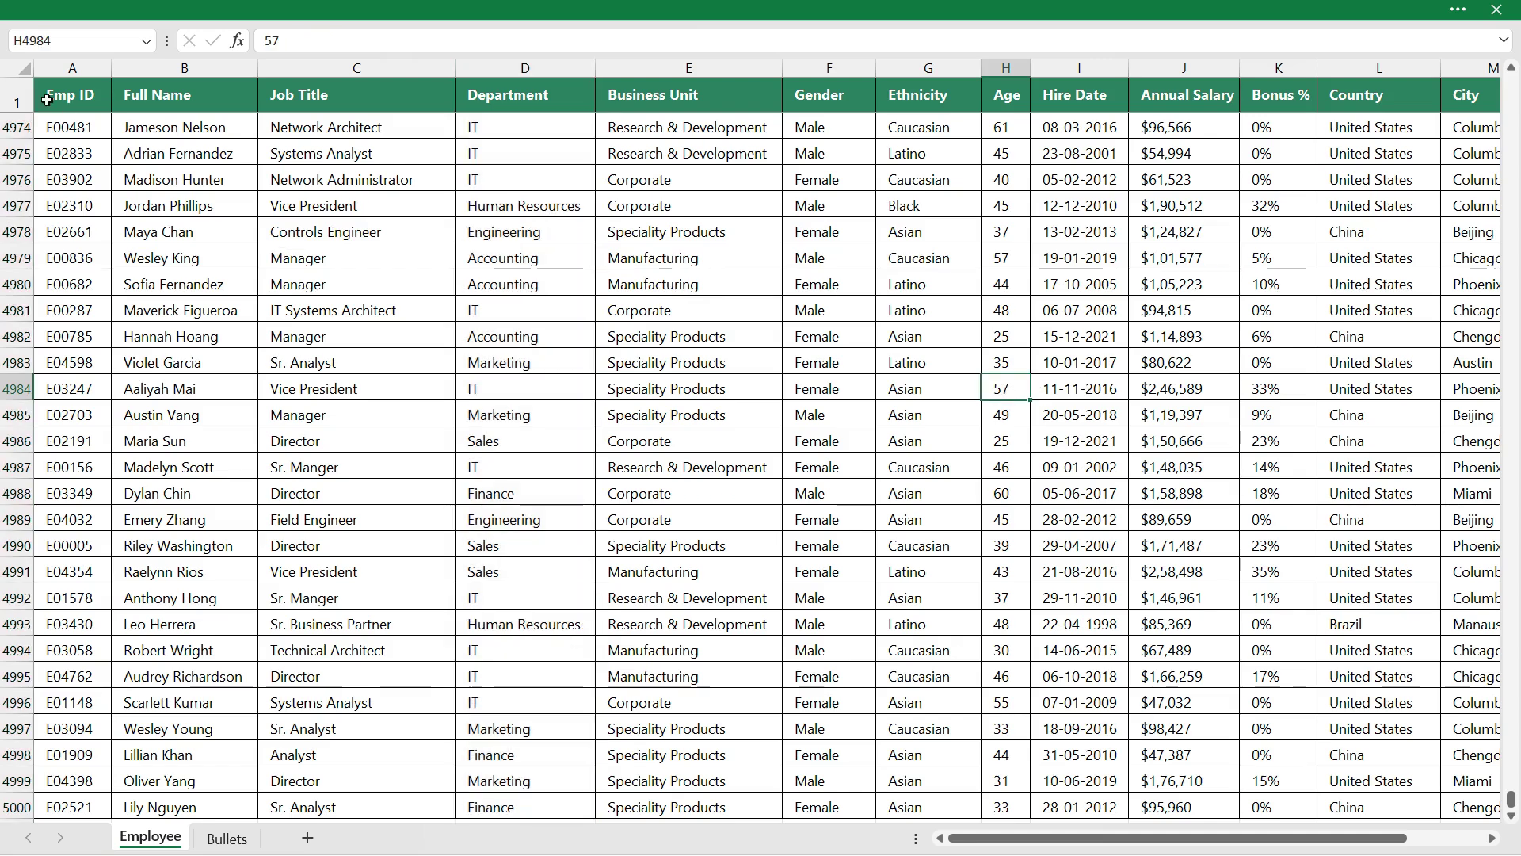
left_click(73, 95)
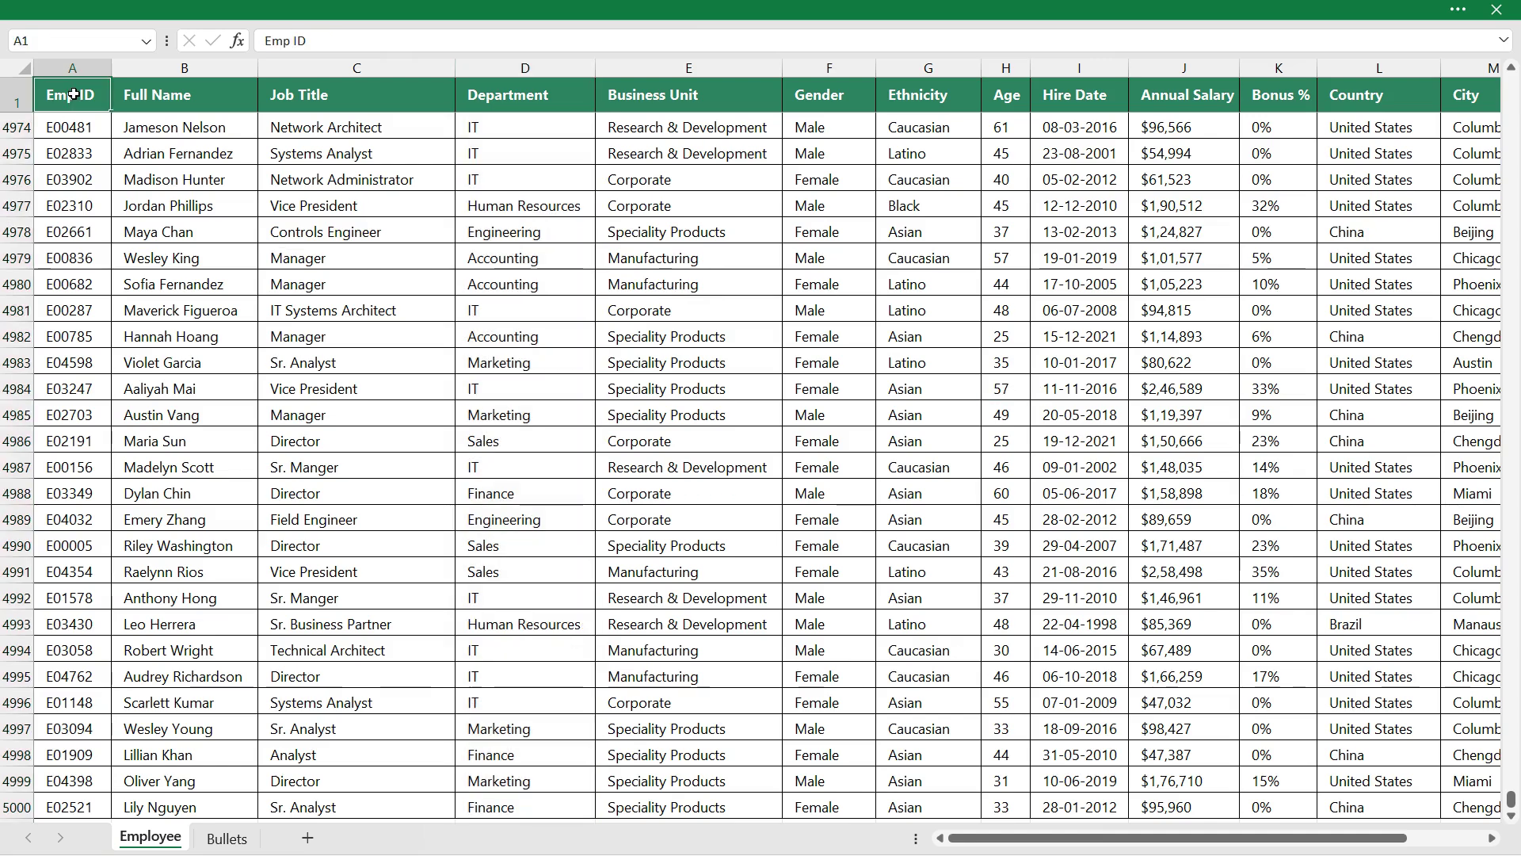
key("ctrl+Home")
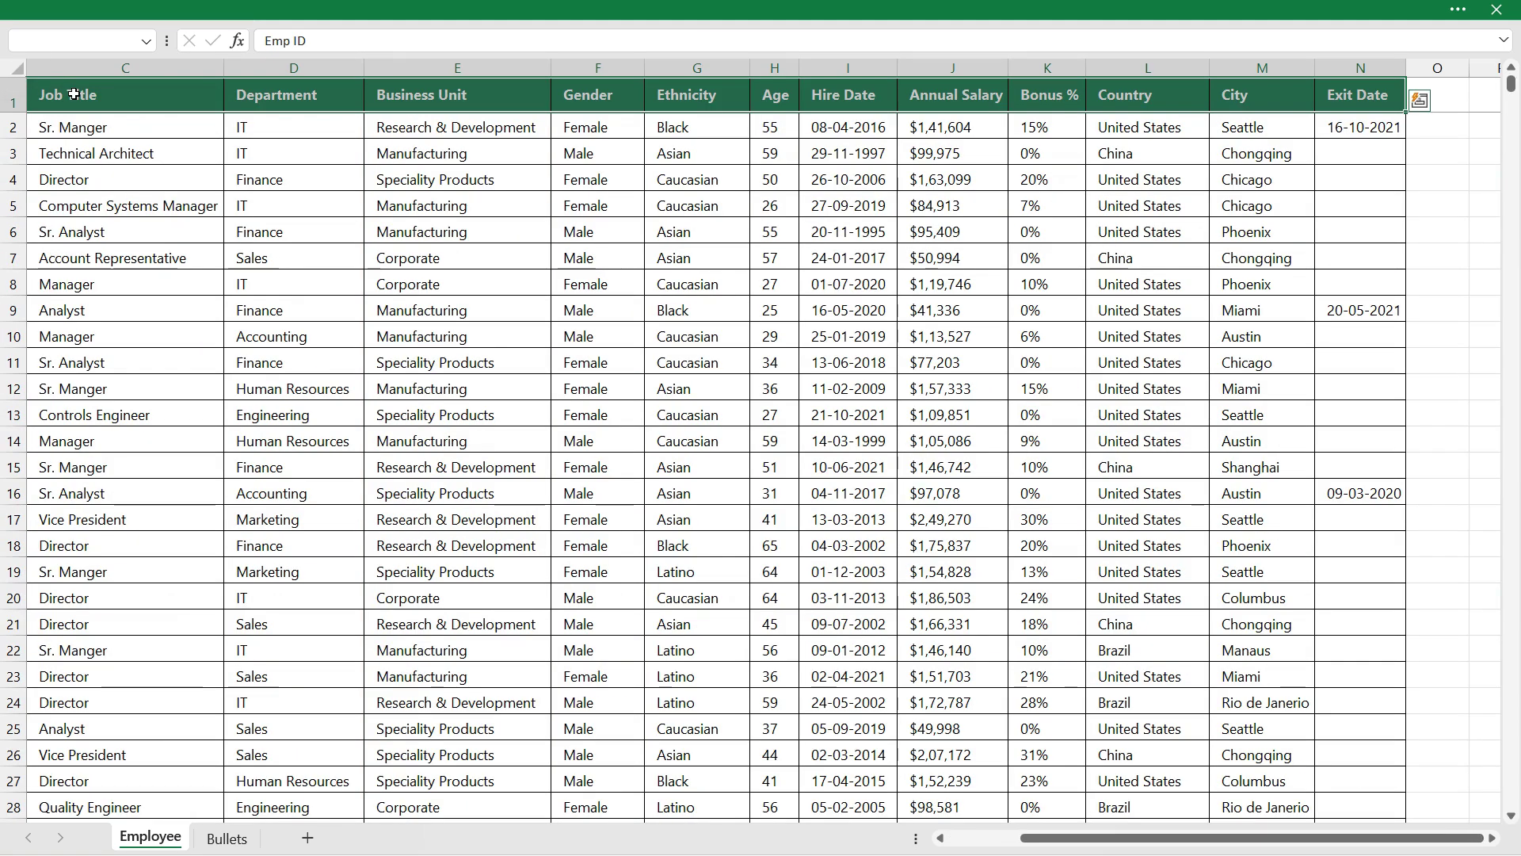
key("ctrl+c")
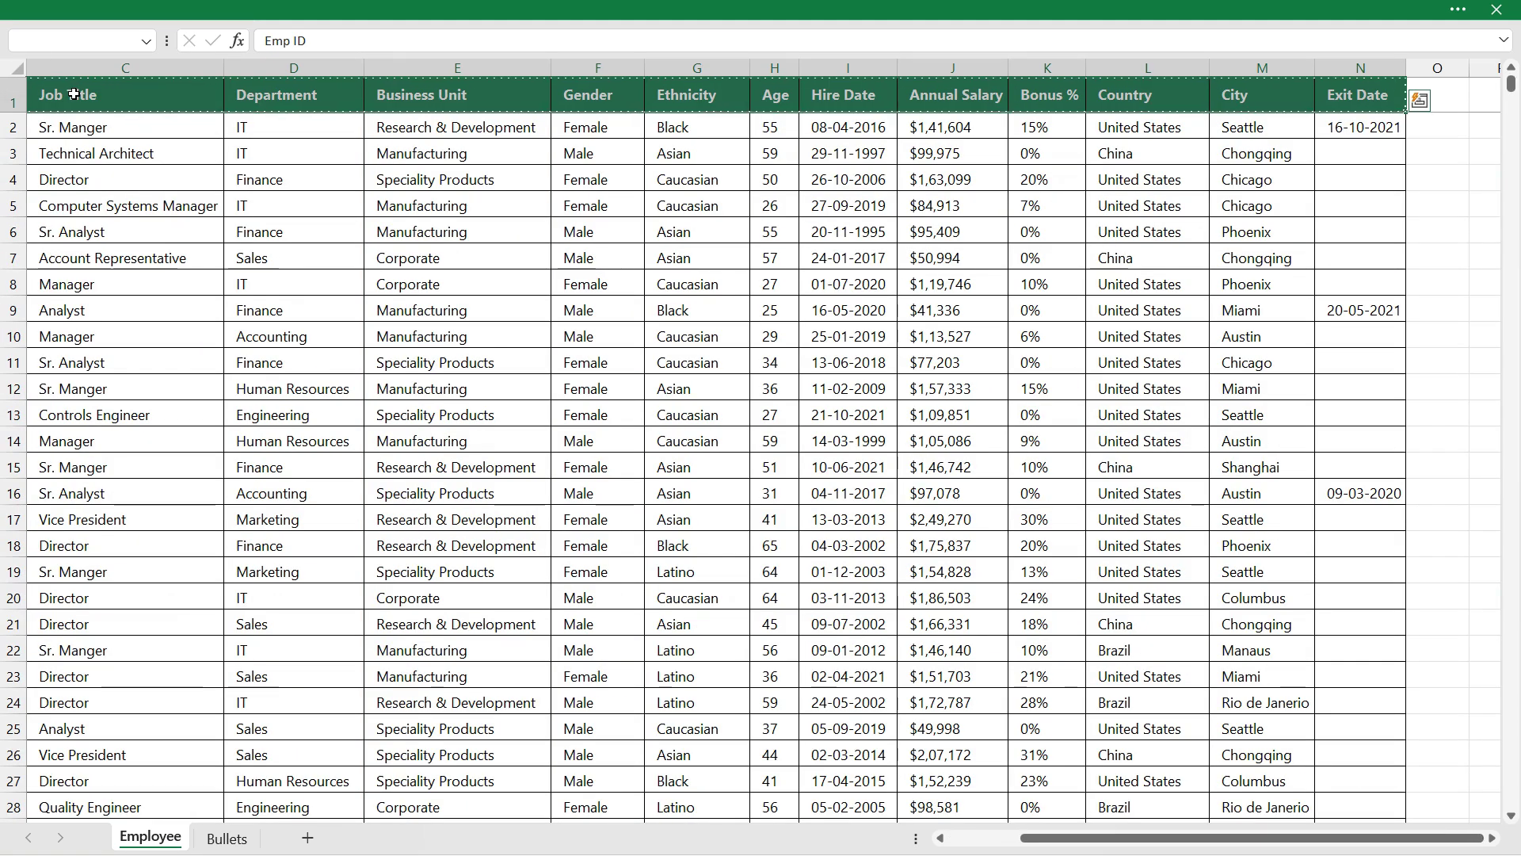
On a new sheet, widen column C and paste the headers transposed down C2:C15.
left_click(307, 838)
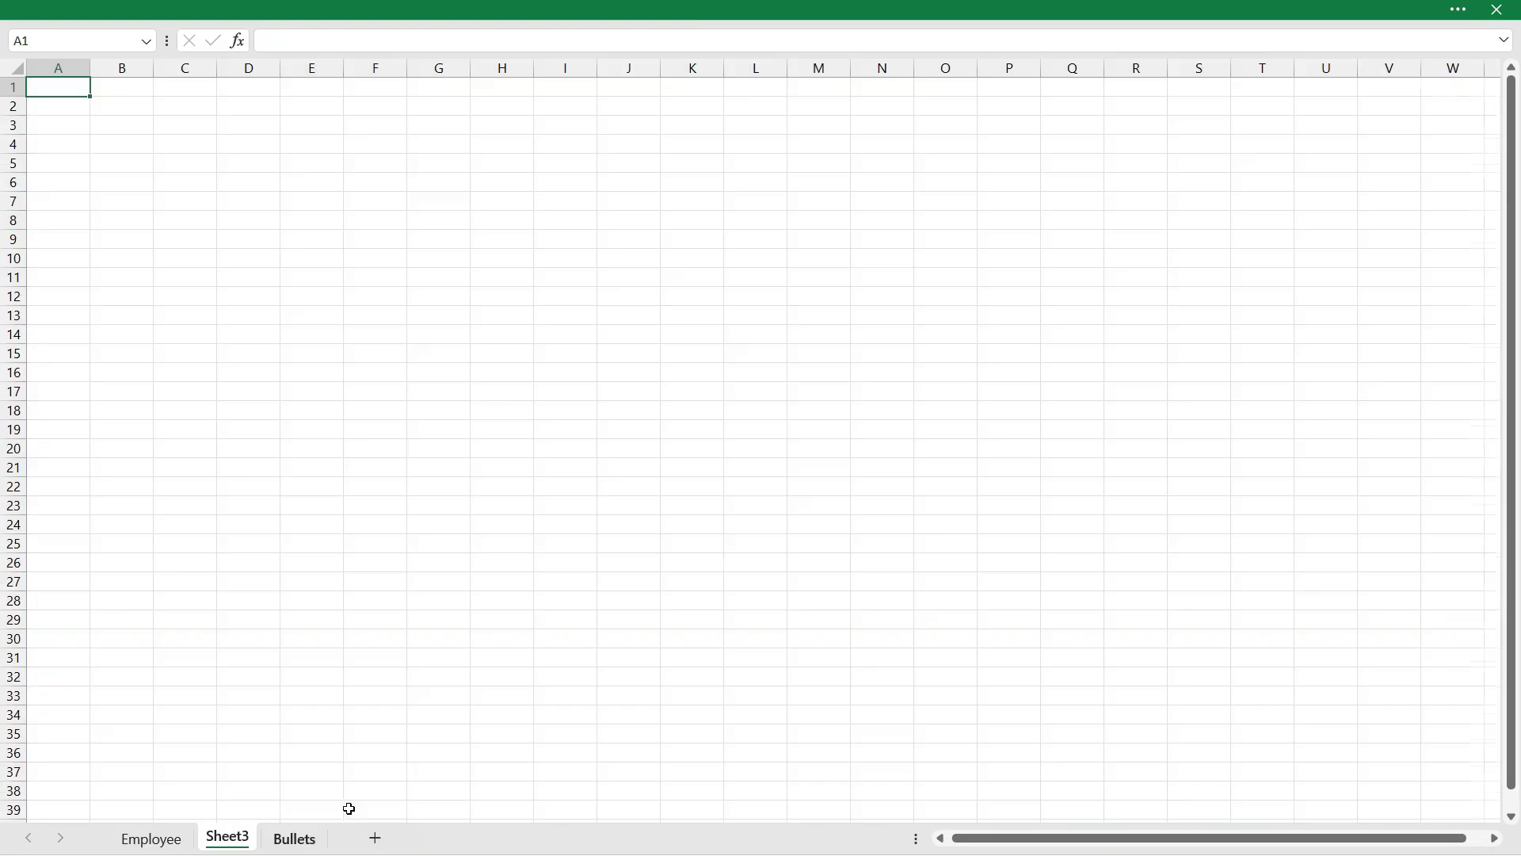
left_click(221, 82)
left_click_drag(218, 68, 317, 69)
left_click(219, 104)
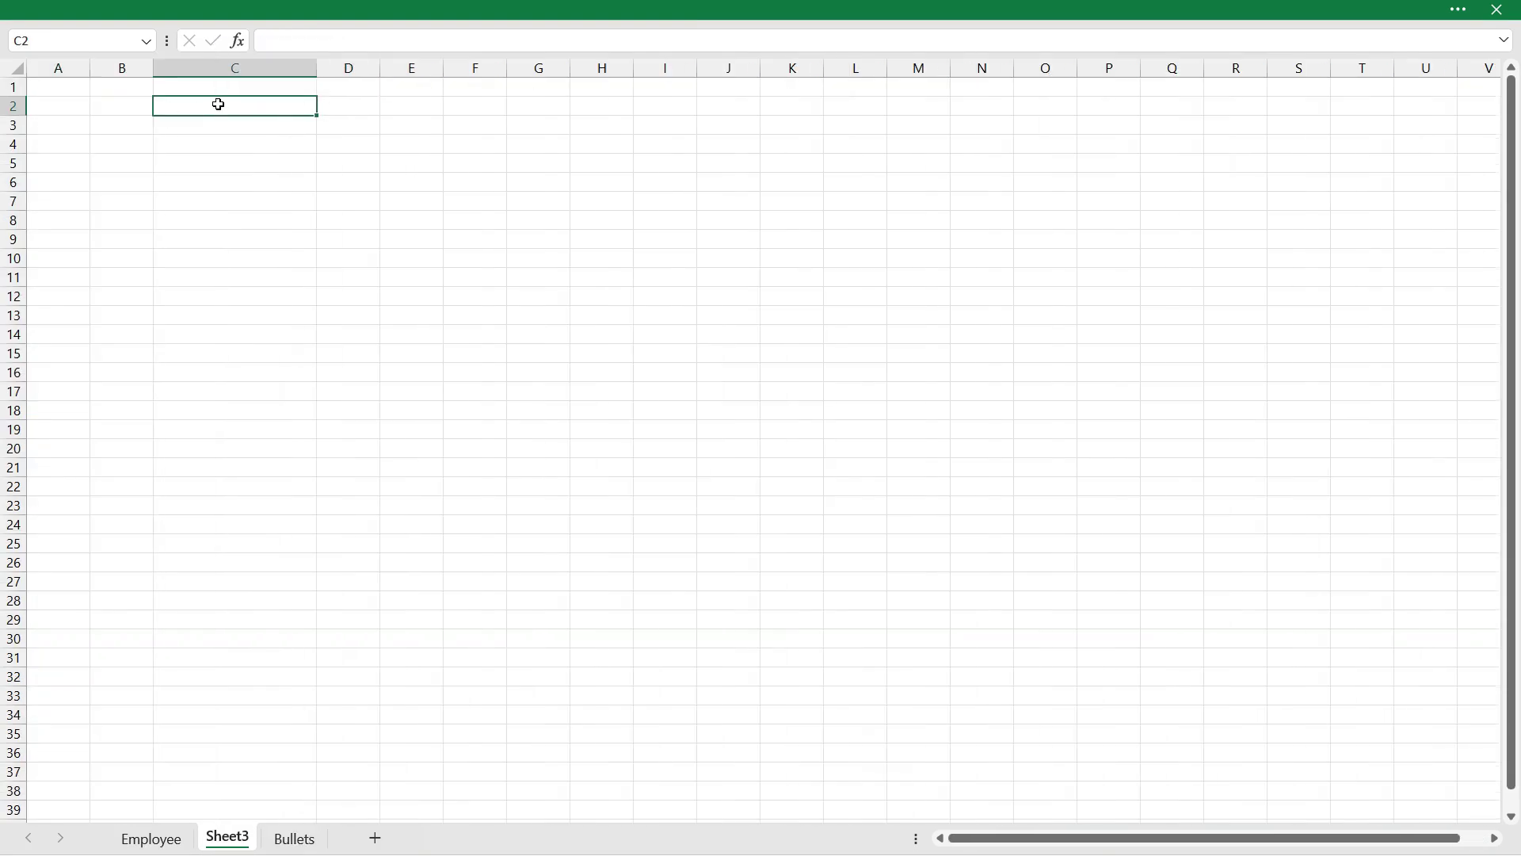
right_click(219, 104)
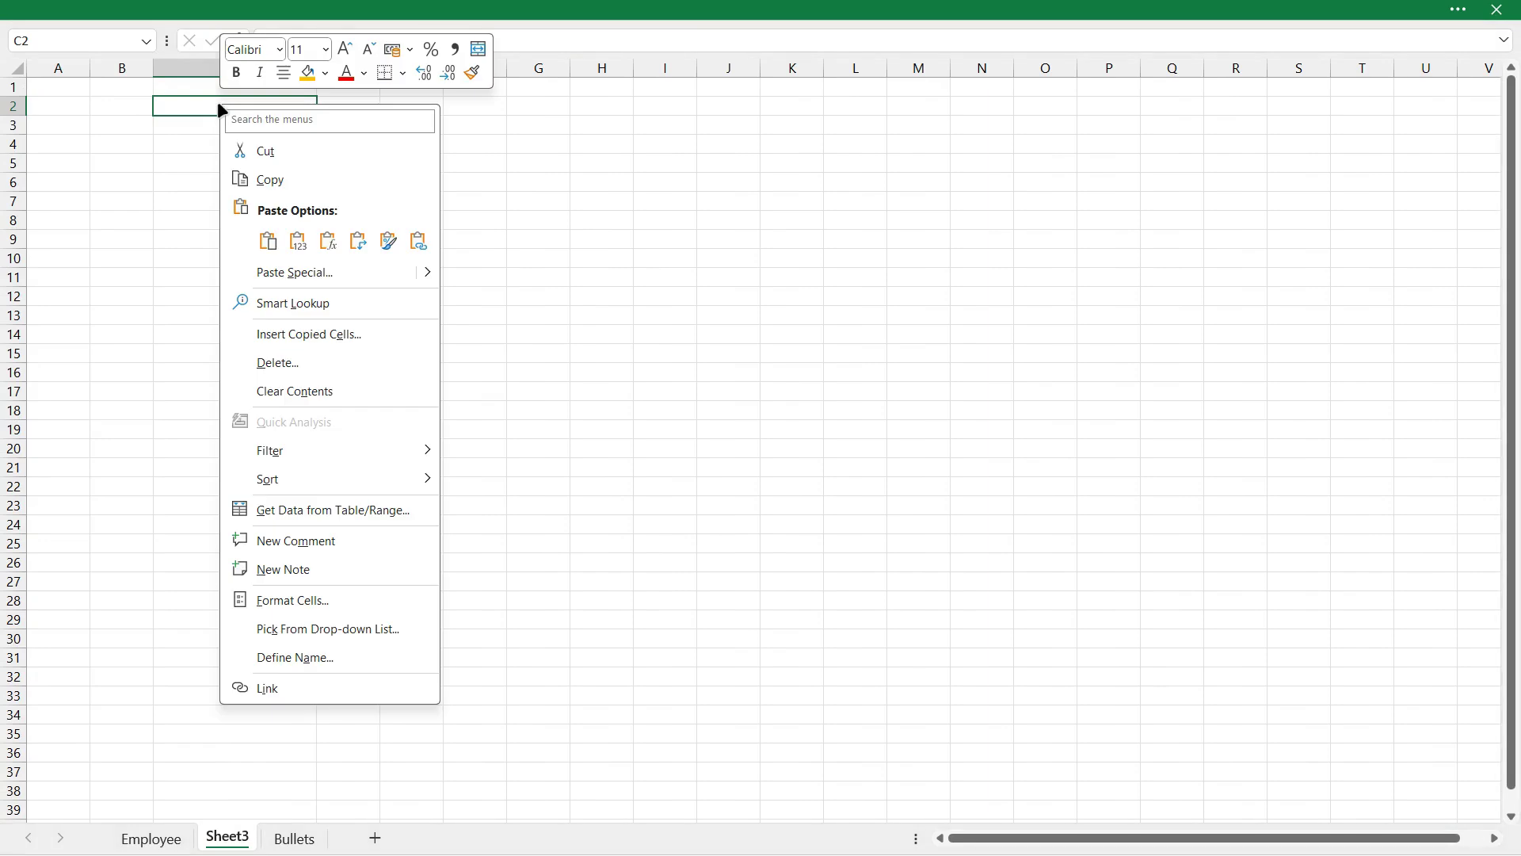
left_click(358, 241)
Return to the Employee sheet.
left_click(499, 242)
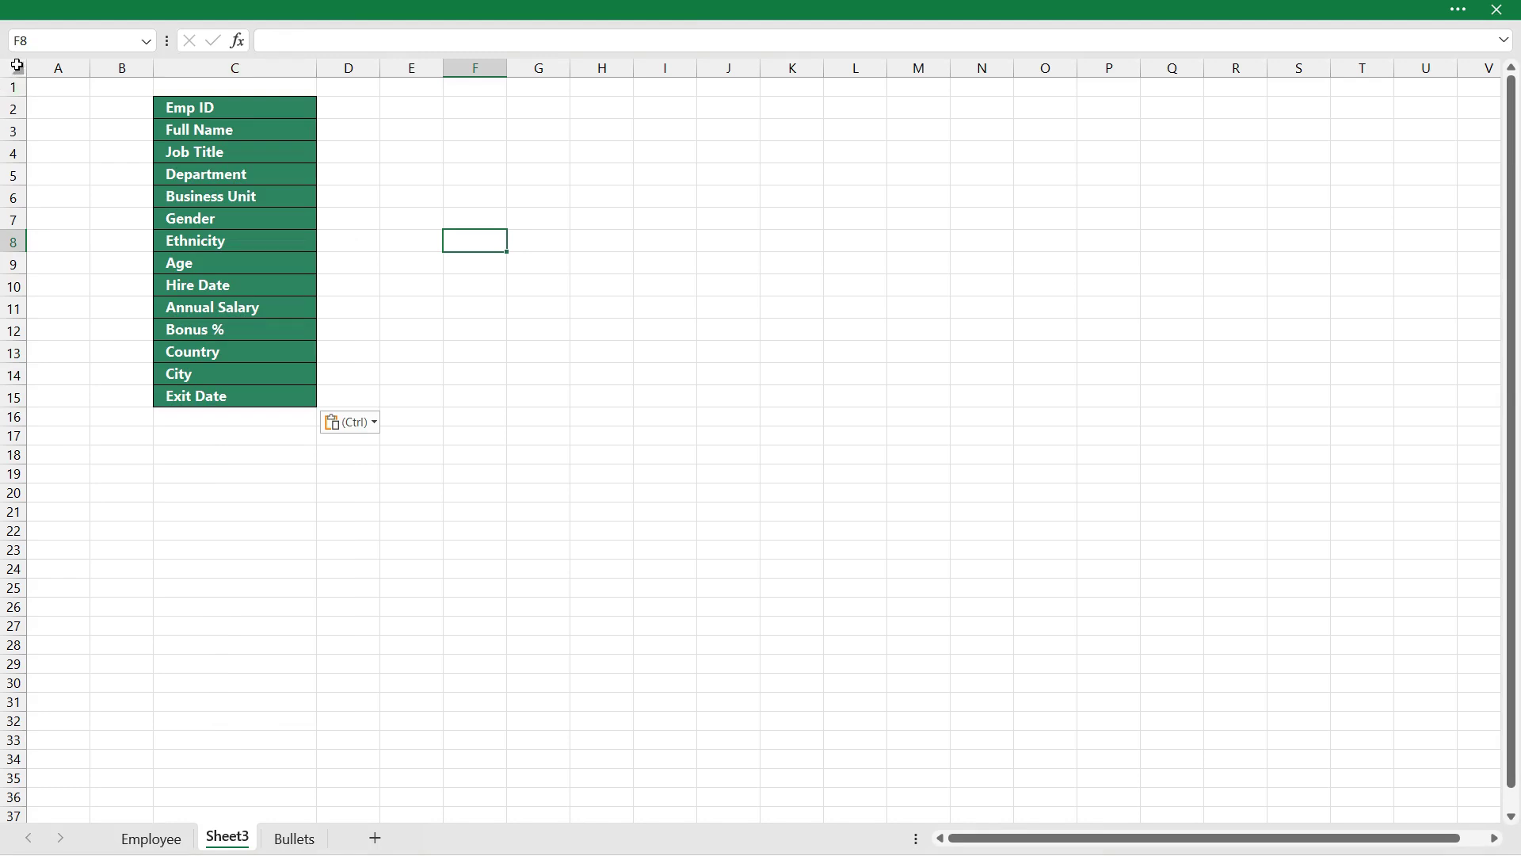
left_click(227, 688)
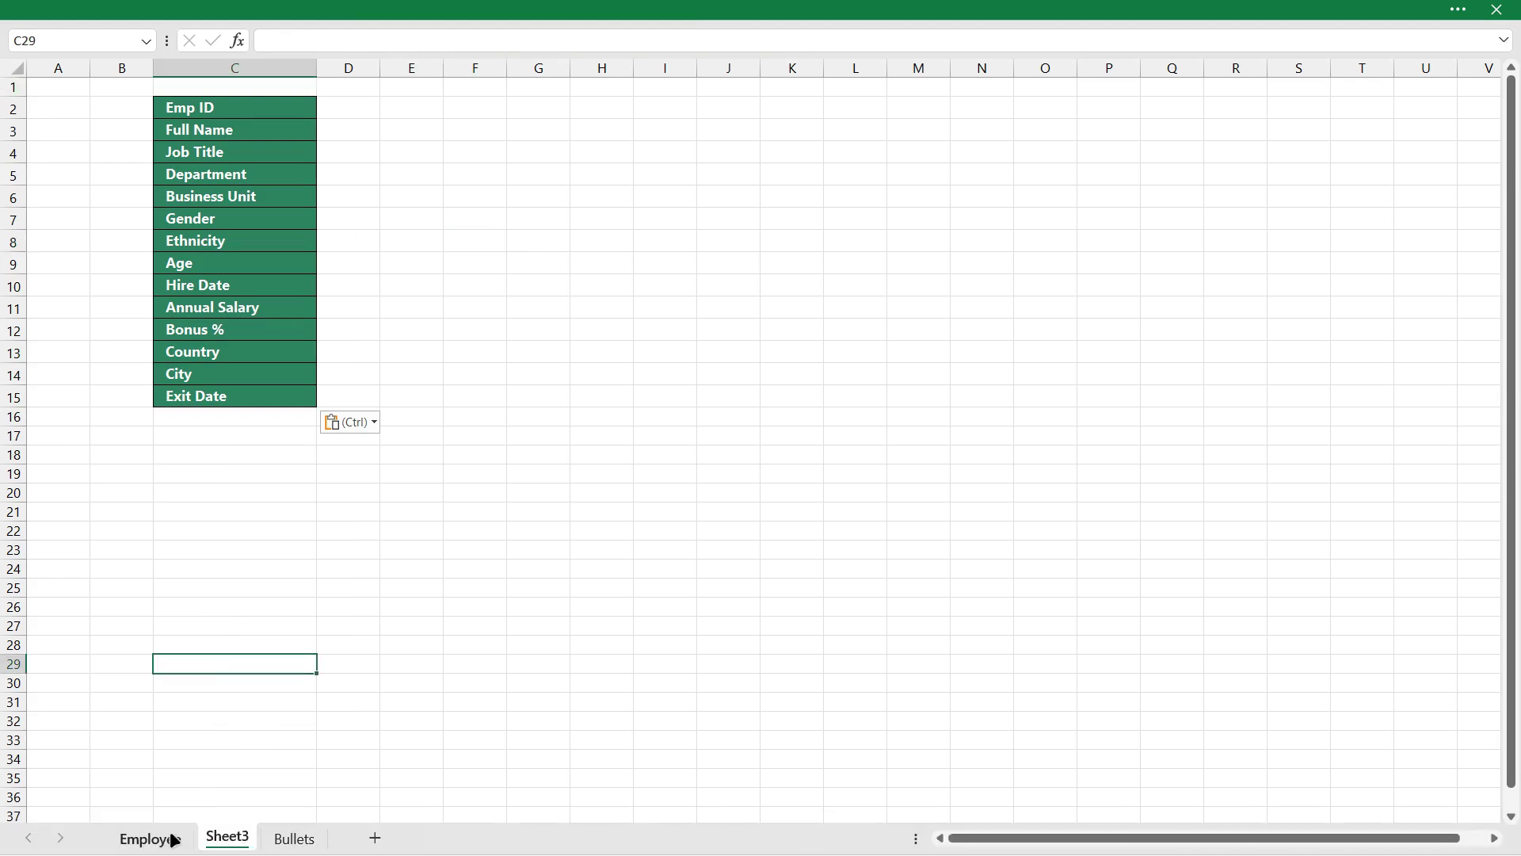
left_click(151, 837)
left_click(284, 282)
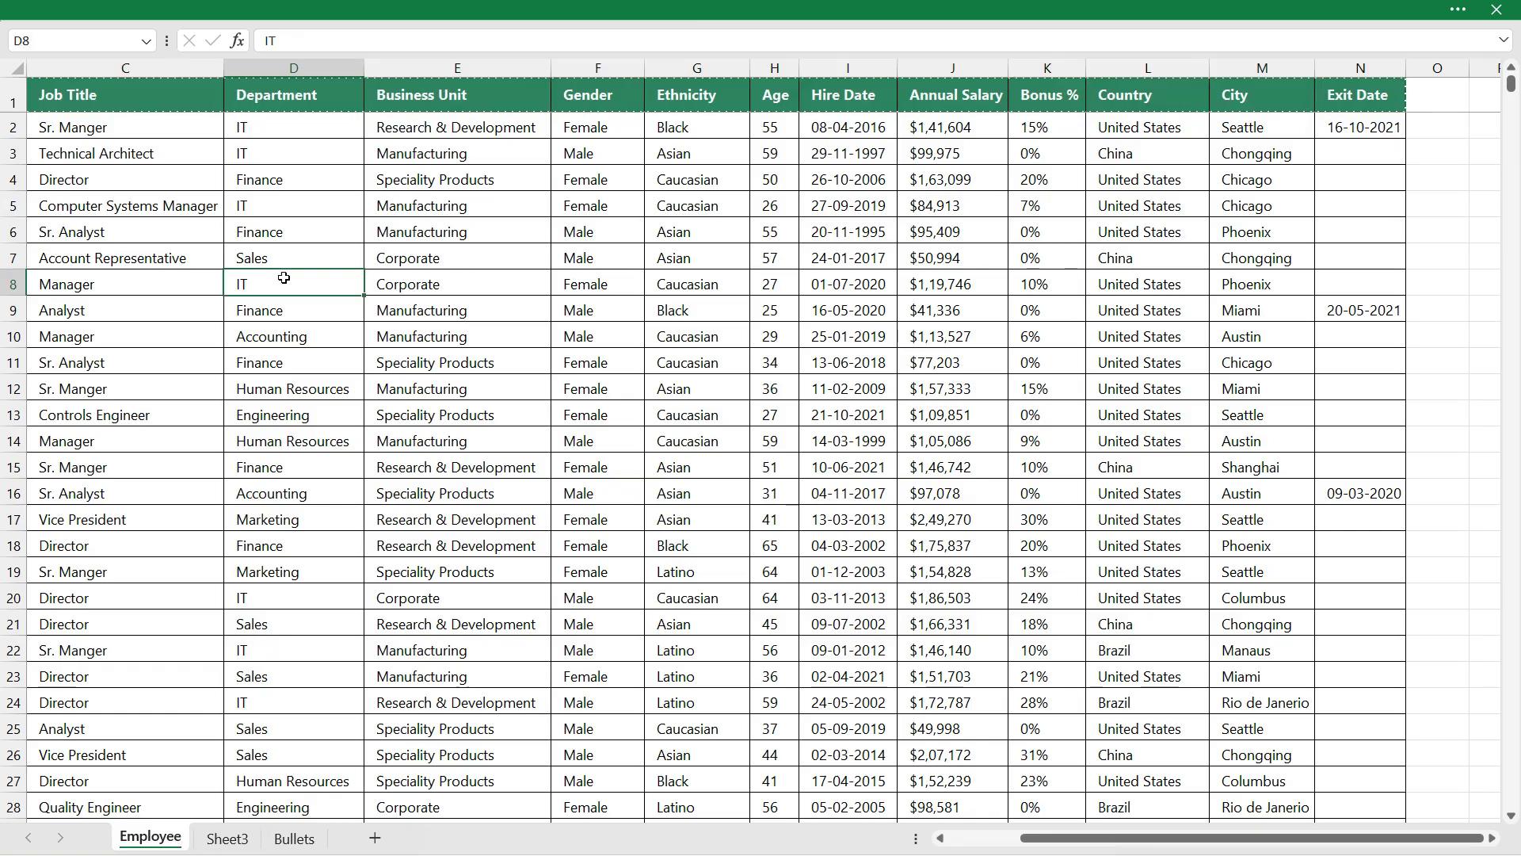
Insert a blank row above the headers, pushing them to row 2, and select A1.
left_click(497, 304)
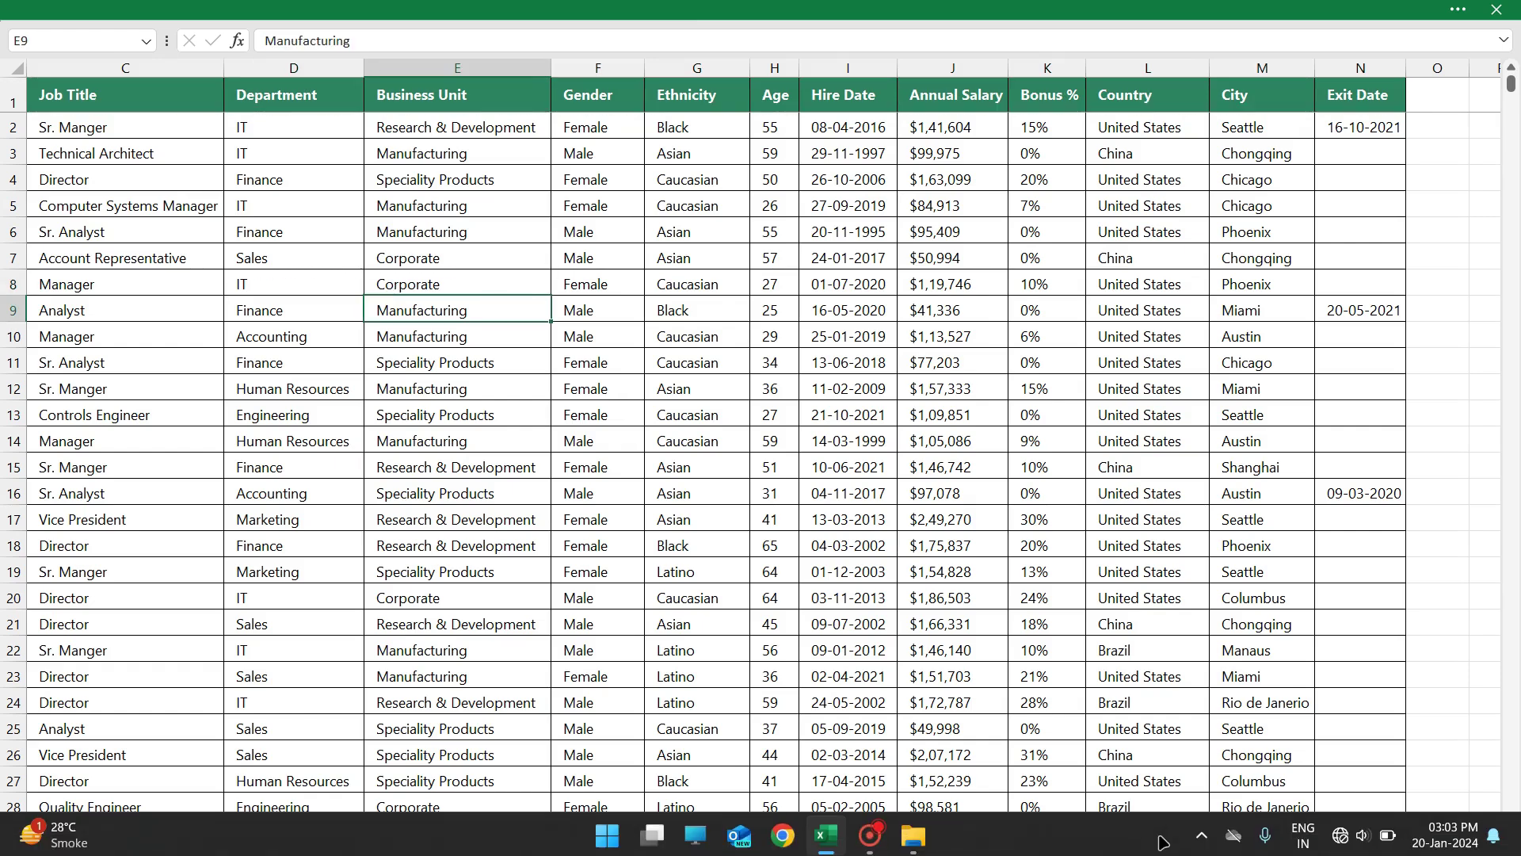
left_click(1161, 725)
left_click_drag(1181, 837, 1109, 838)
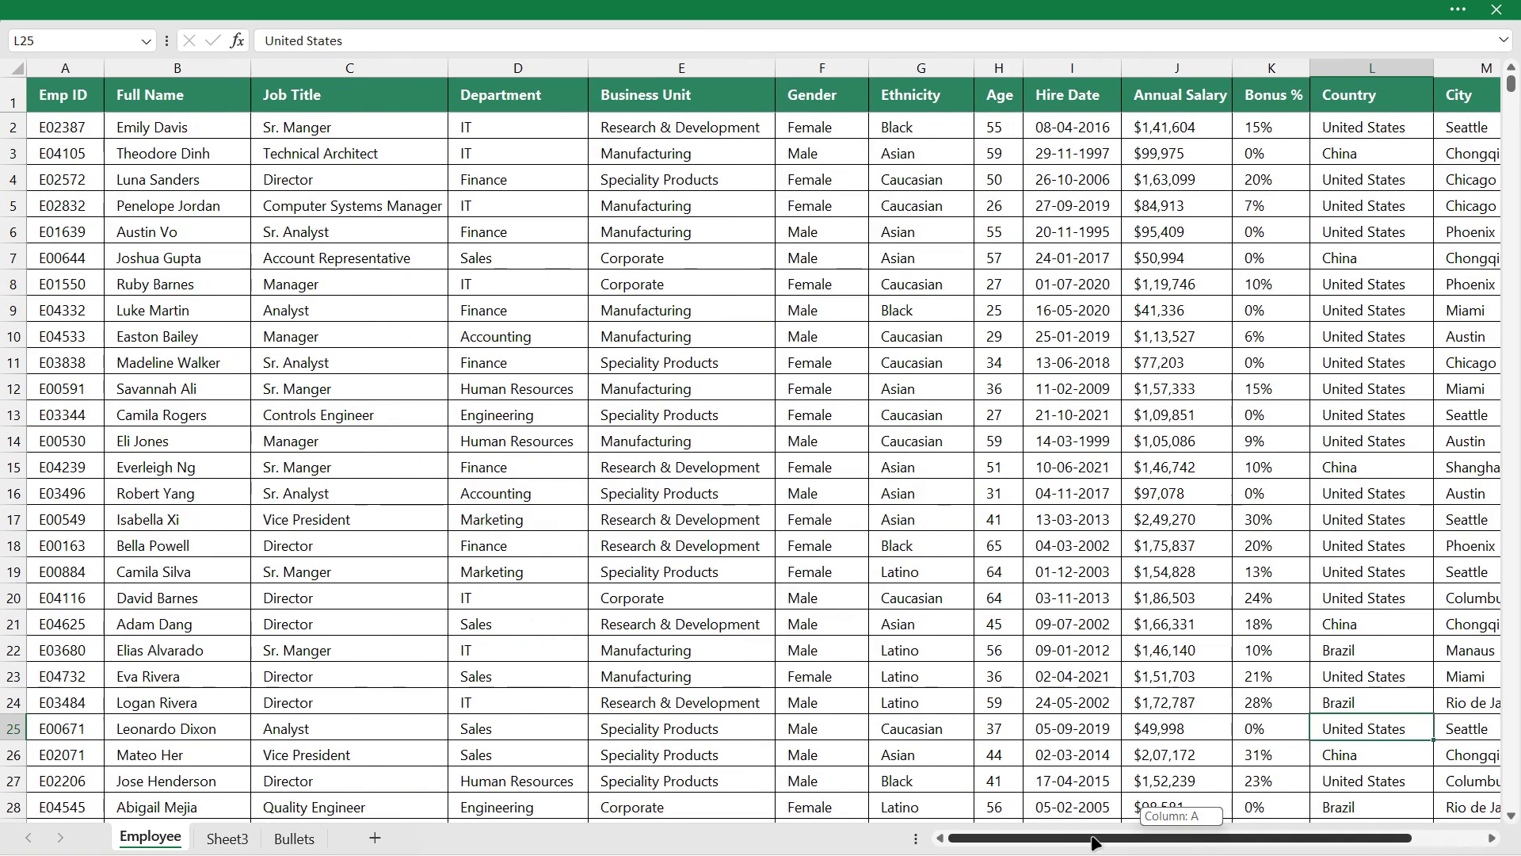
left_click(12, 99)
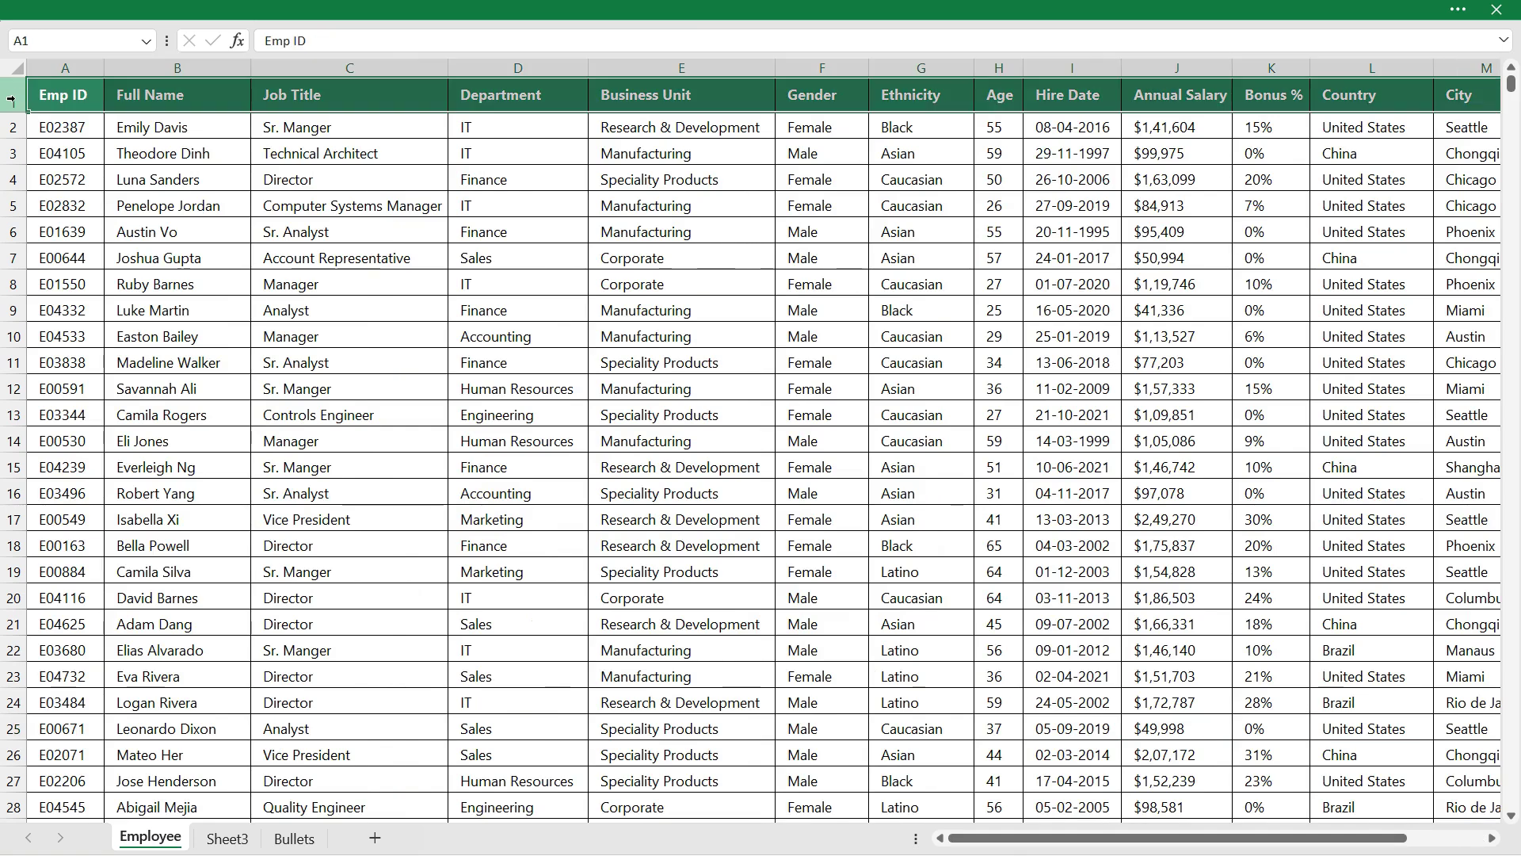
right_click(13, 99)
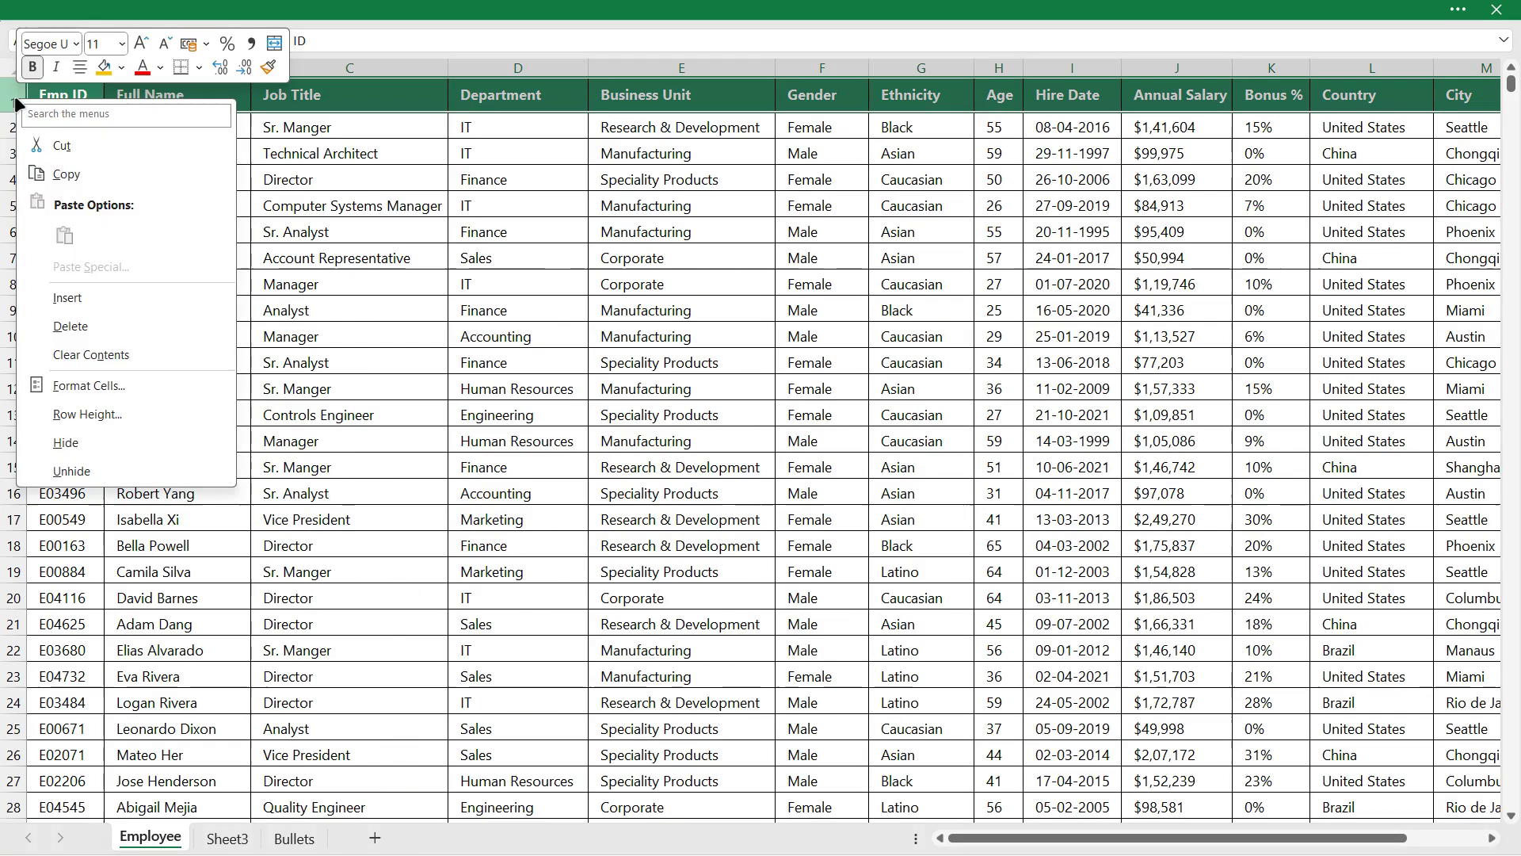
left_click(78, 297)
left_click(435, 258)
left_click(69, 97)
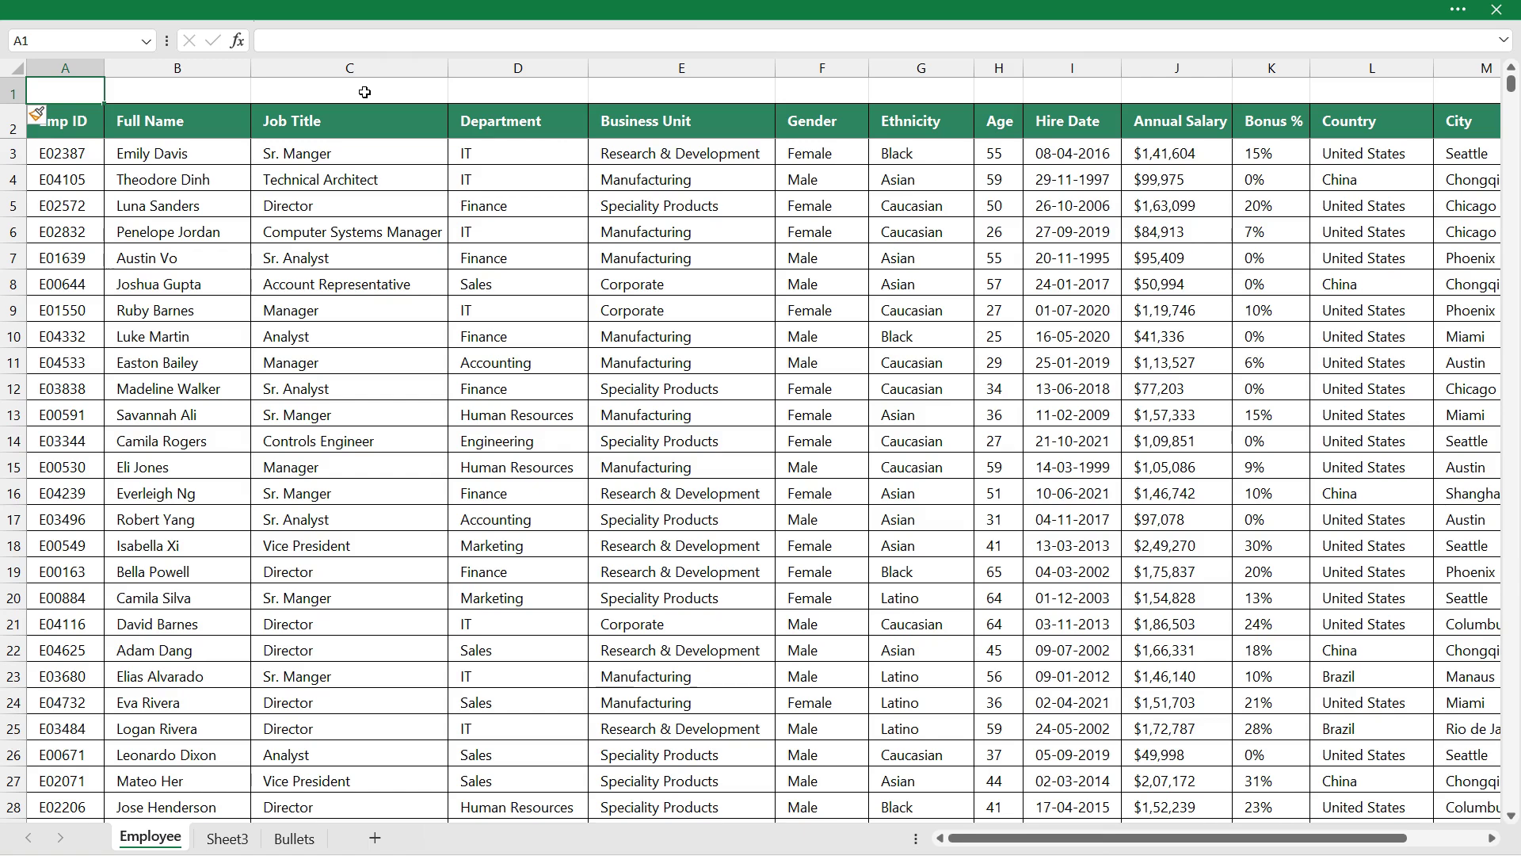
Number Emp ID 1, Full Name 2, Gender 3 and Age 4 in row 1.
left_click(207, 233)
left_click(81, 93)
type("1")
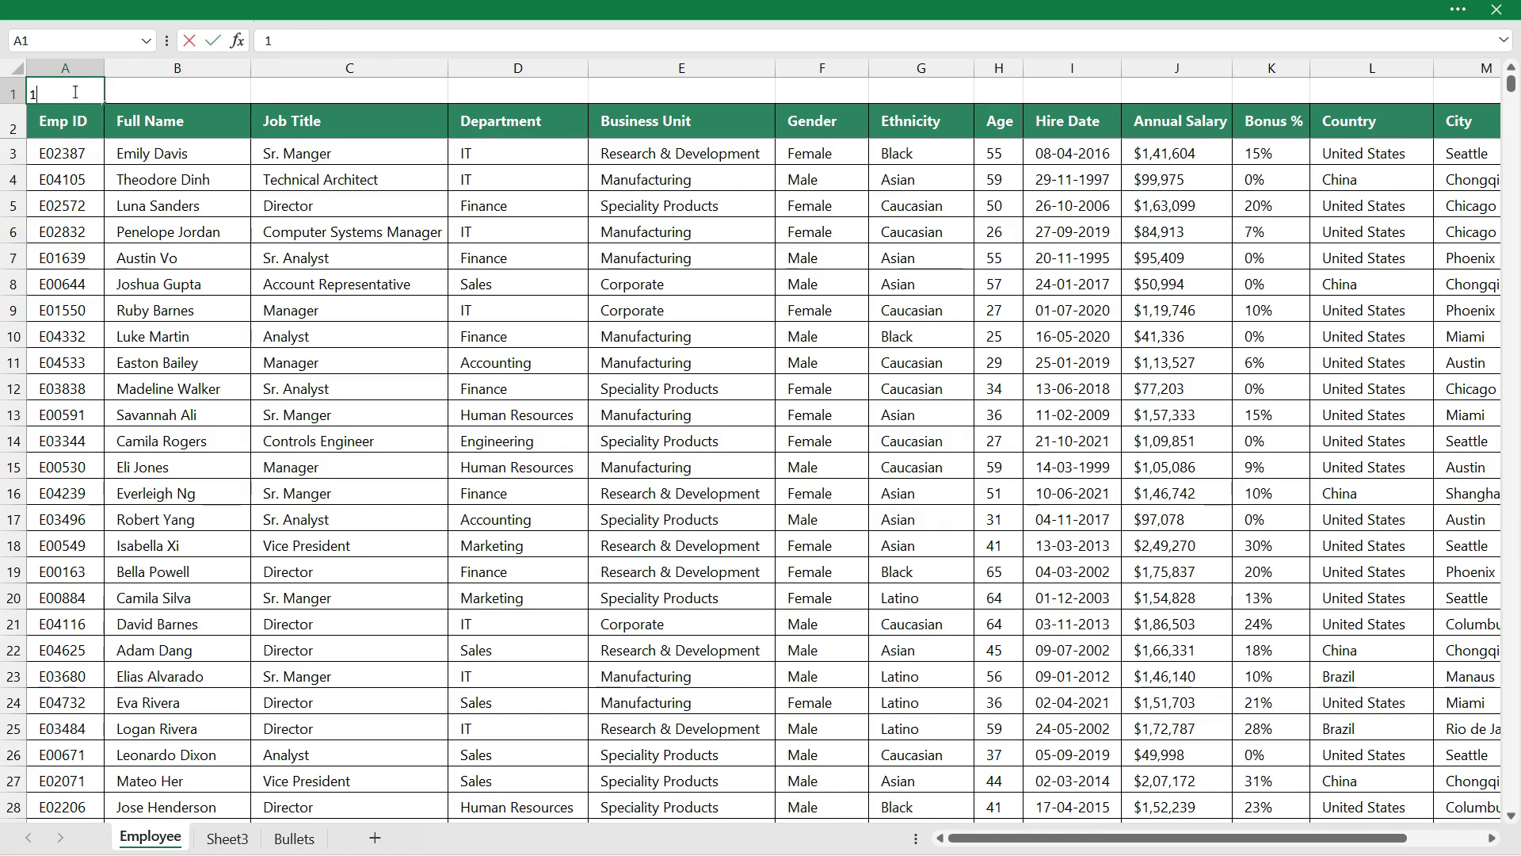
left_click(199, 93)
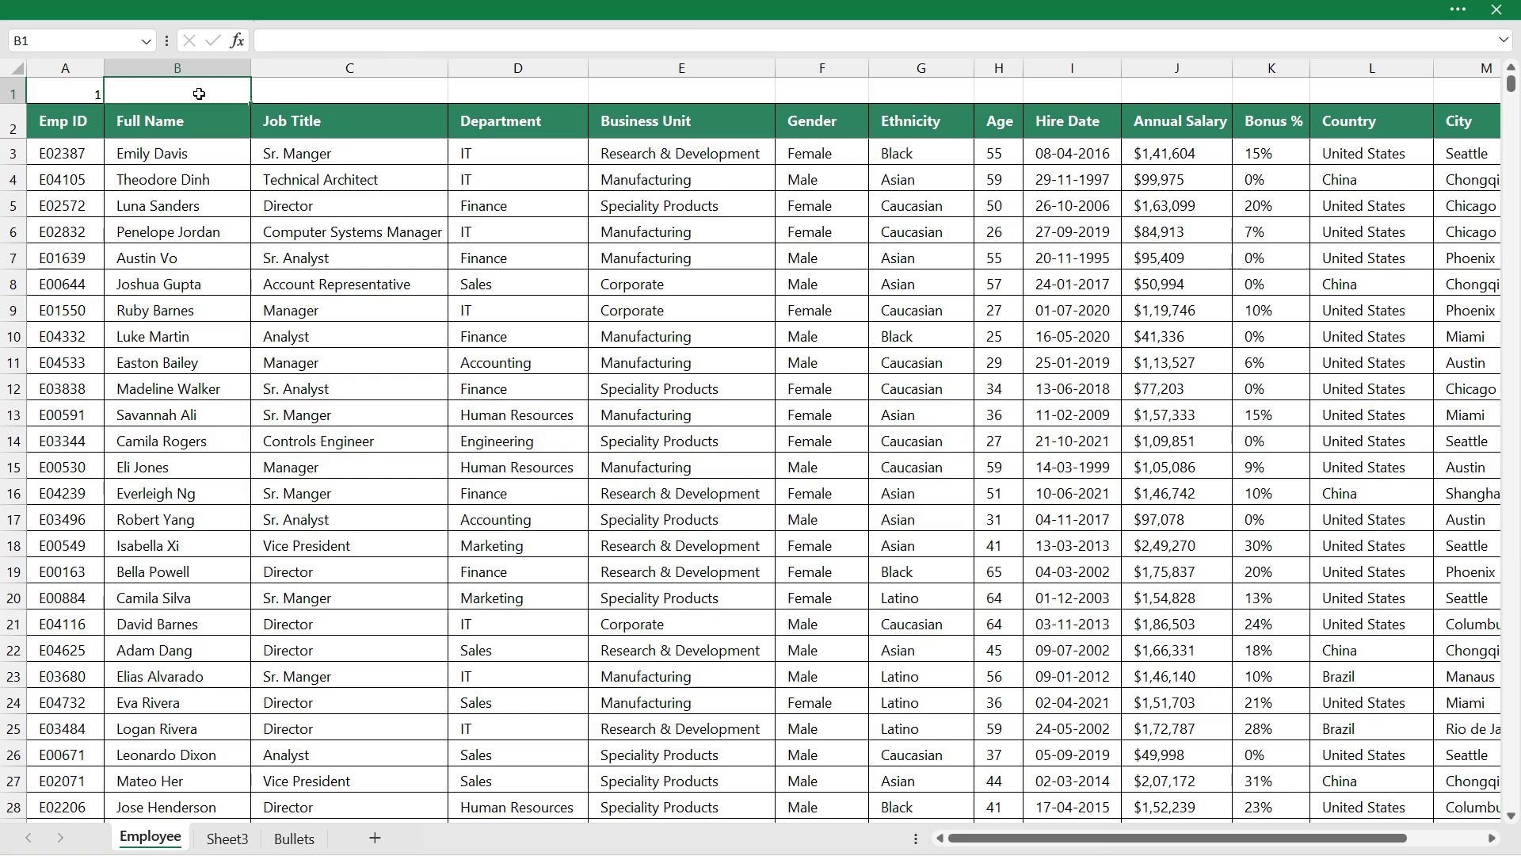
type("2")
left_click(315, 120)
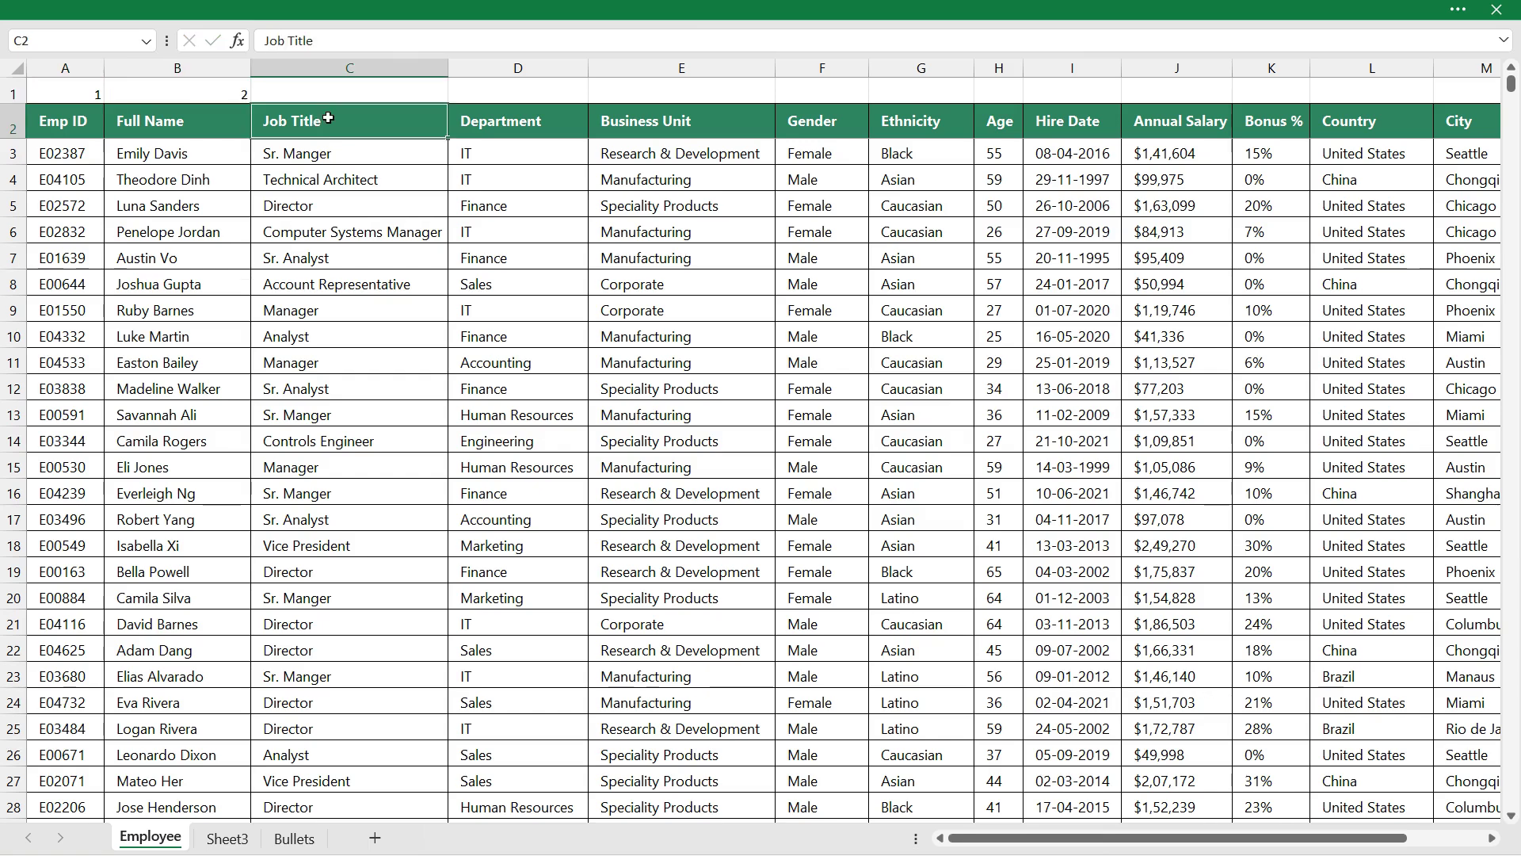
left_click(822, 87)
type("3")
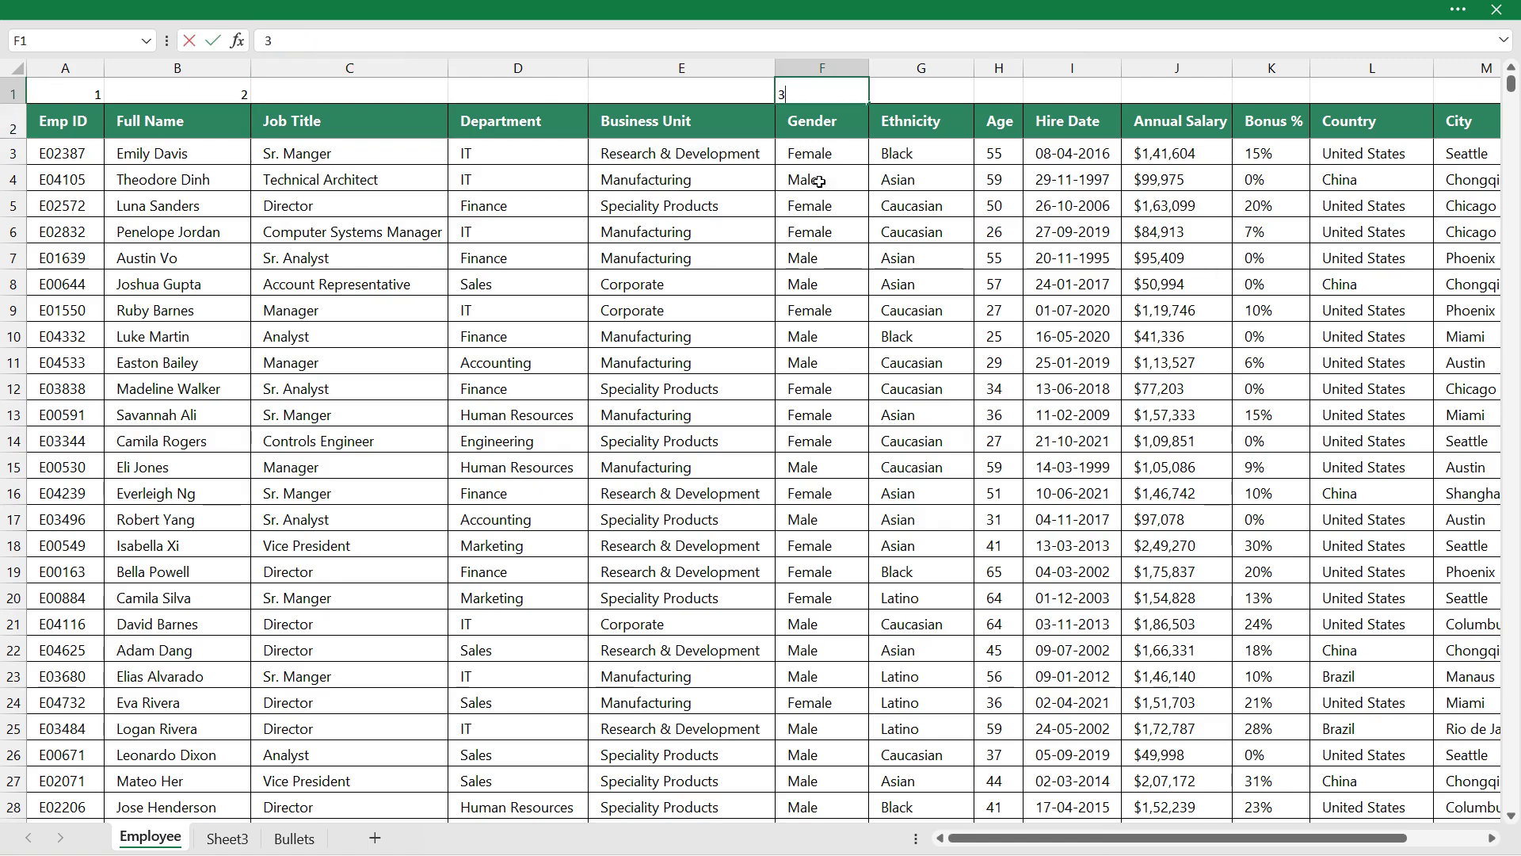
left_click(820, 198)
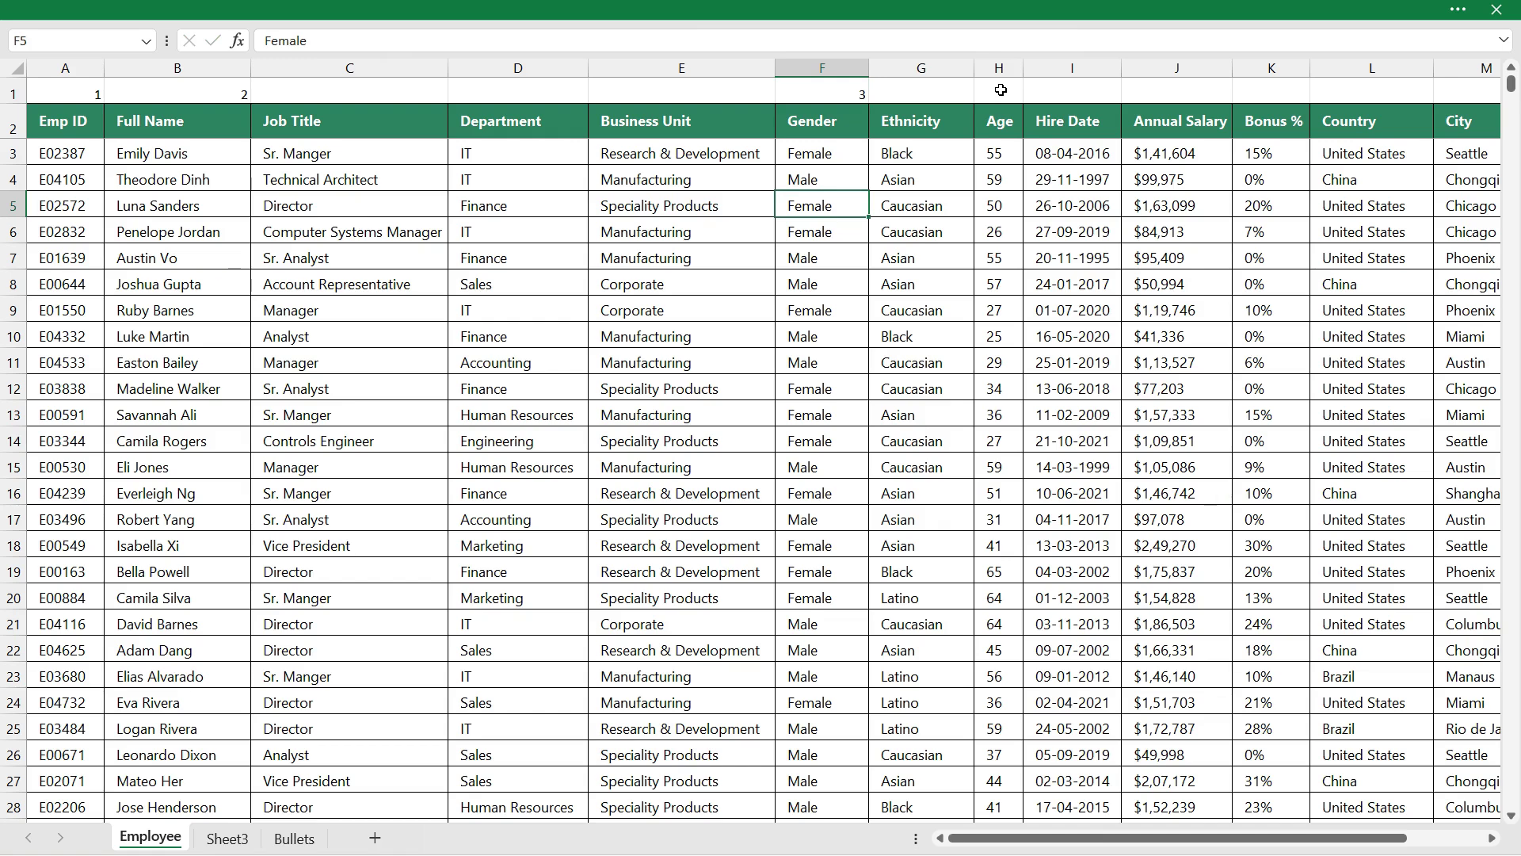
left_click(1001, 90)
type("4")
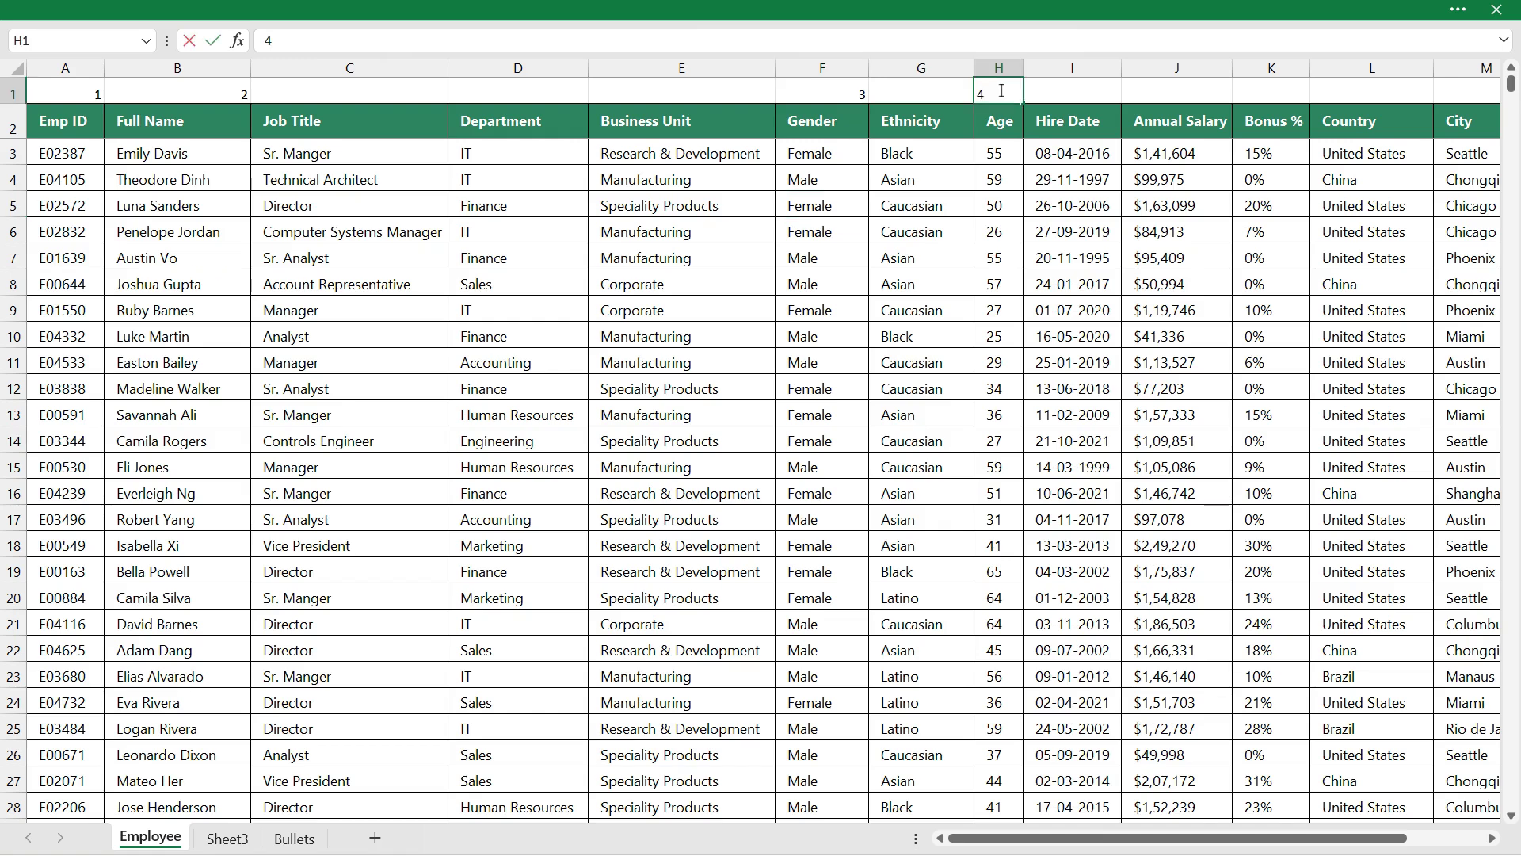
key("Return")
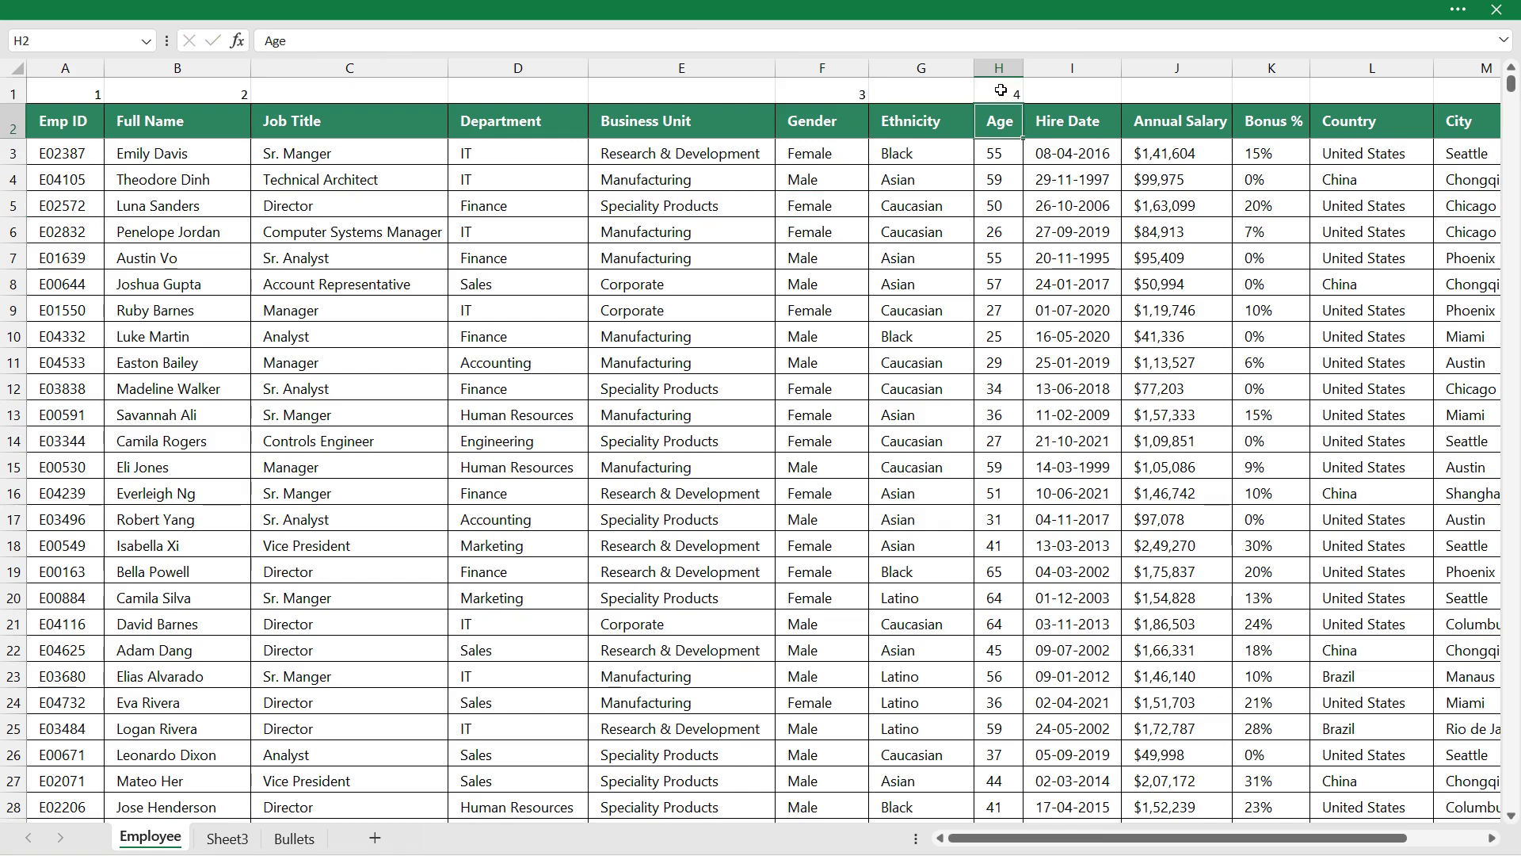
Number Country 5, City 6, Business Unit 7, Department 8 and Job Title 9.
left_click(1332, 92)
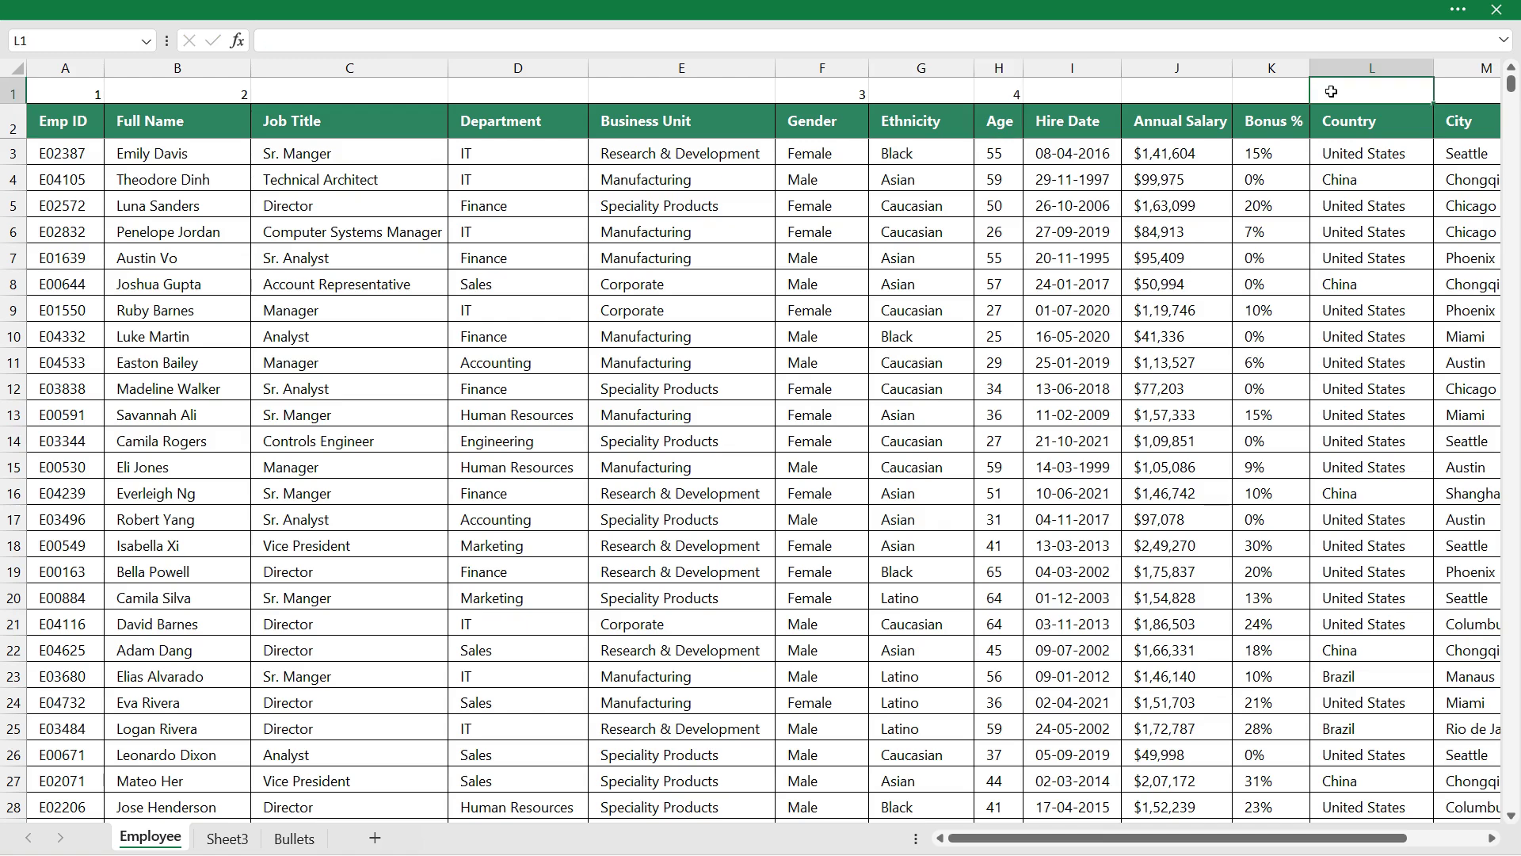
type("5")
left_click(1476, 92)
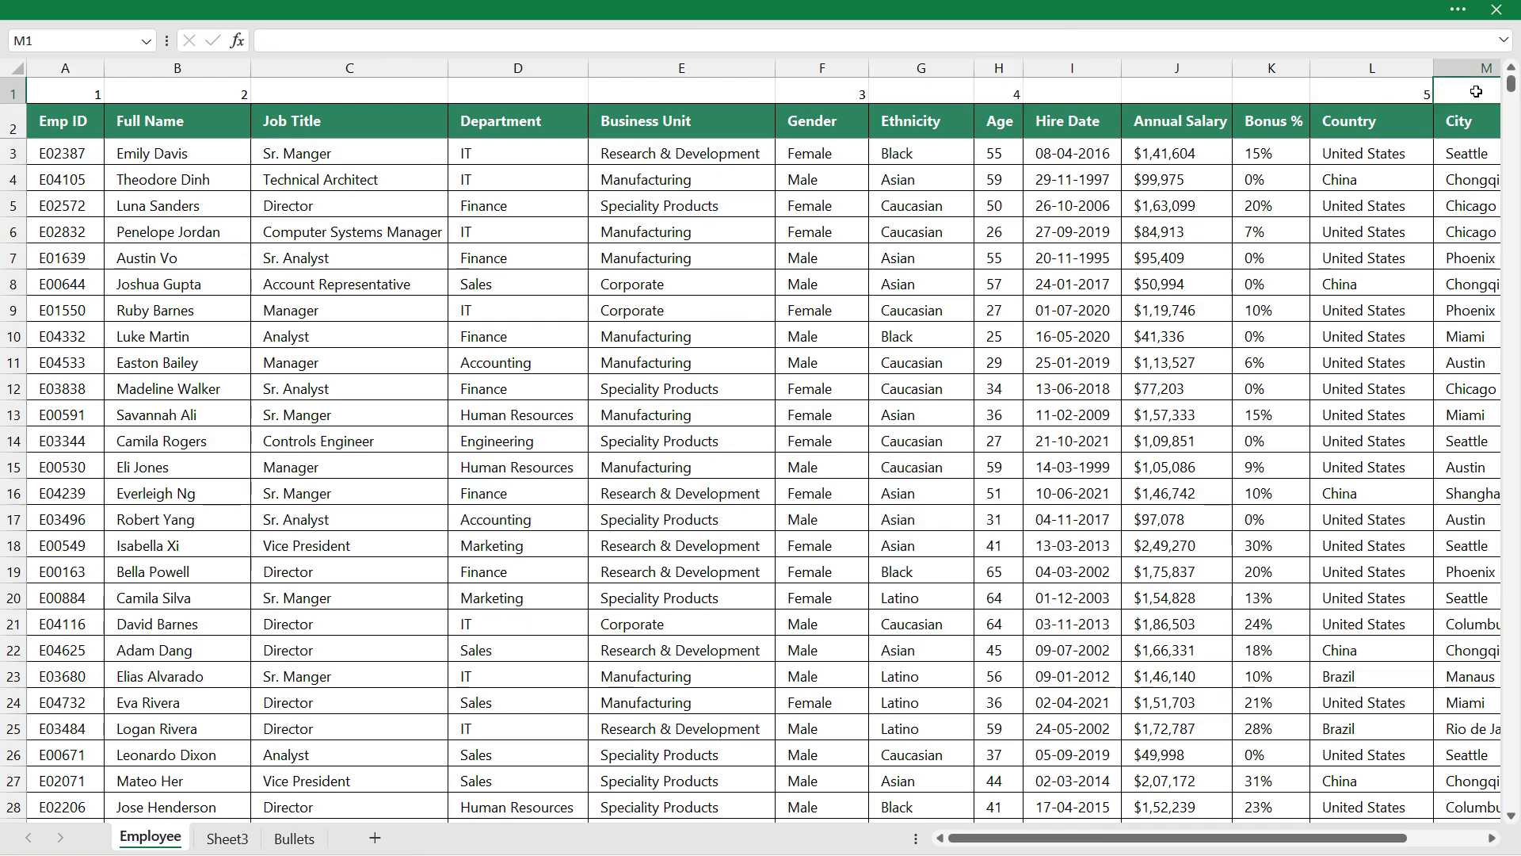
type("6")
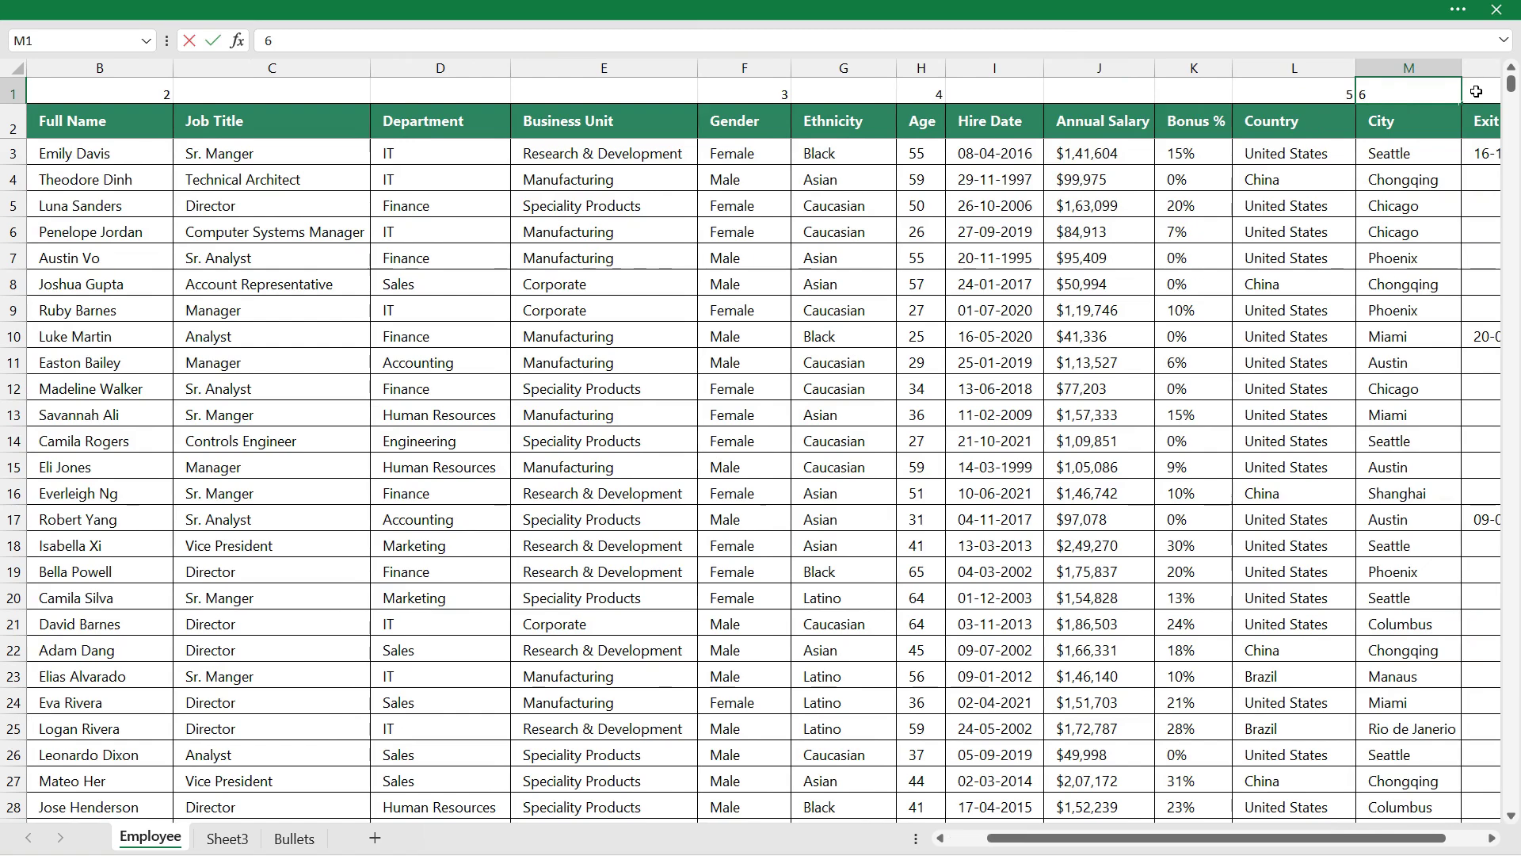
left_click(590, 93)
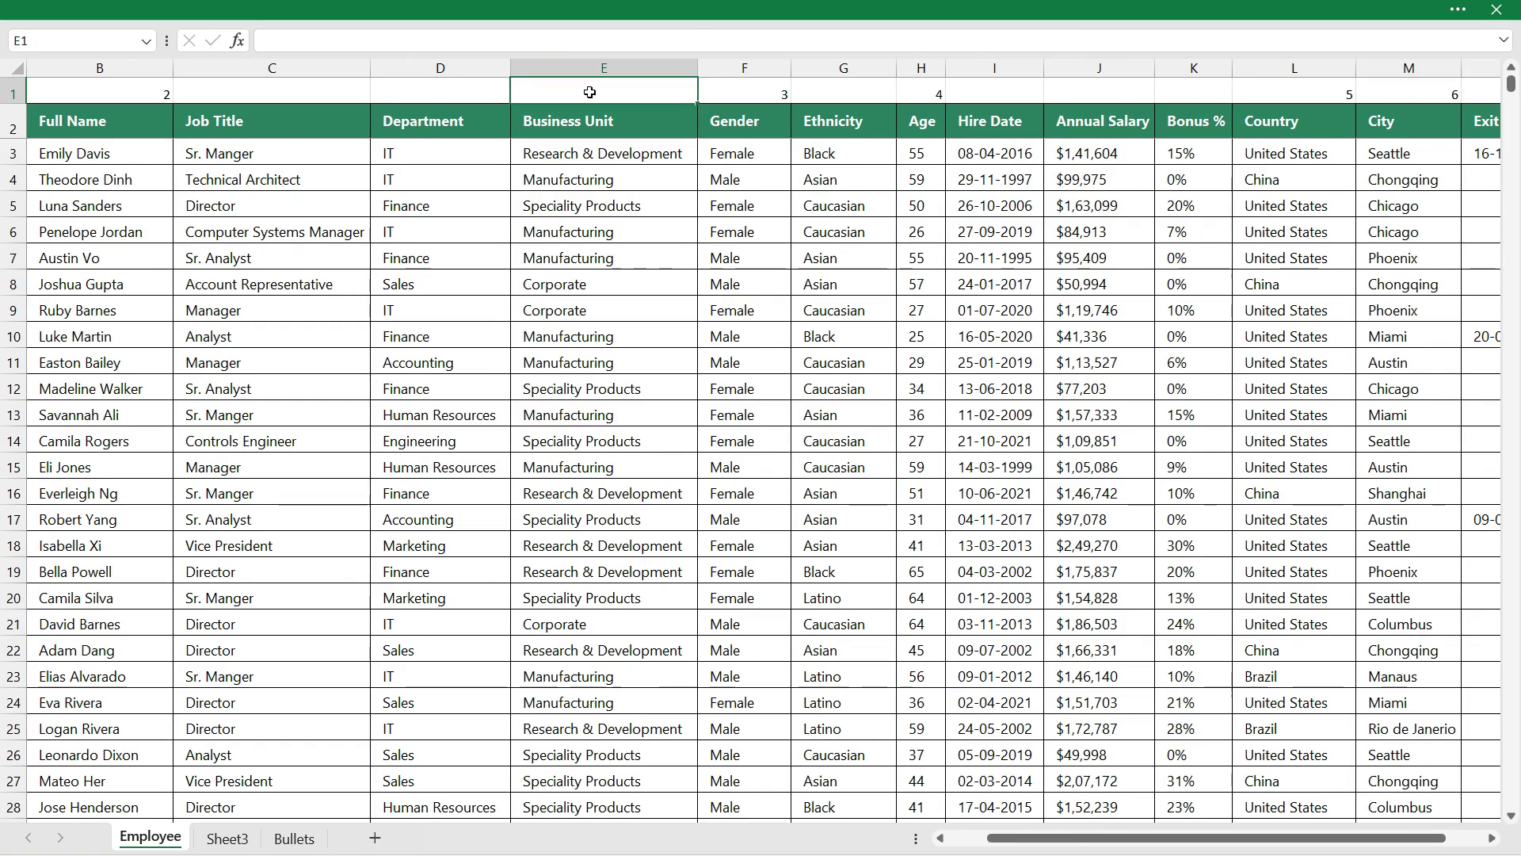
type("7")
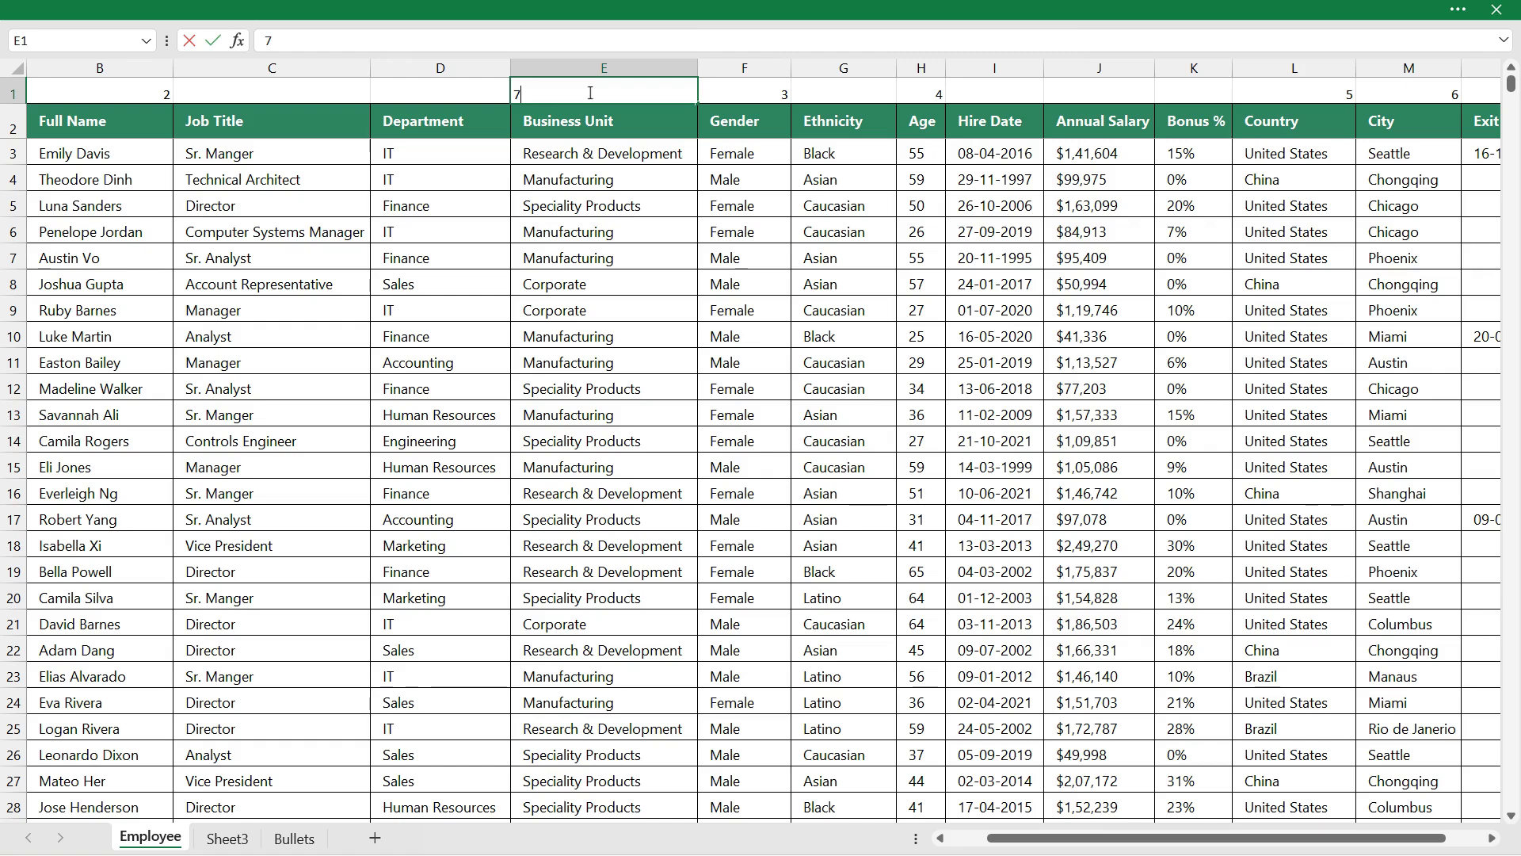
left_click(584, 193)
left_click(447, 91)
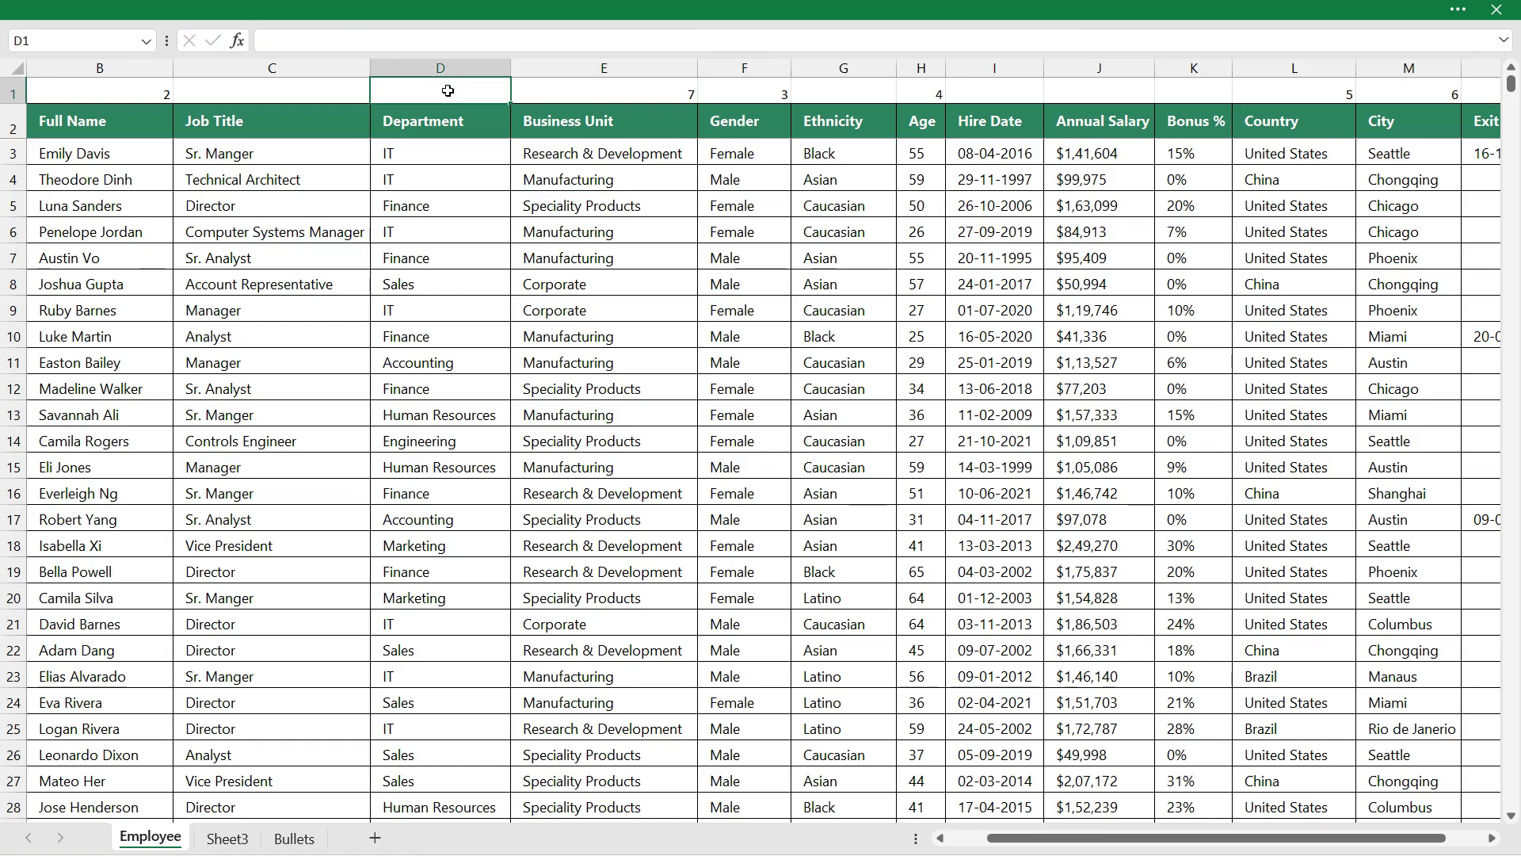
type("8")
left_click(434, 236)
left_click(282, 87)
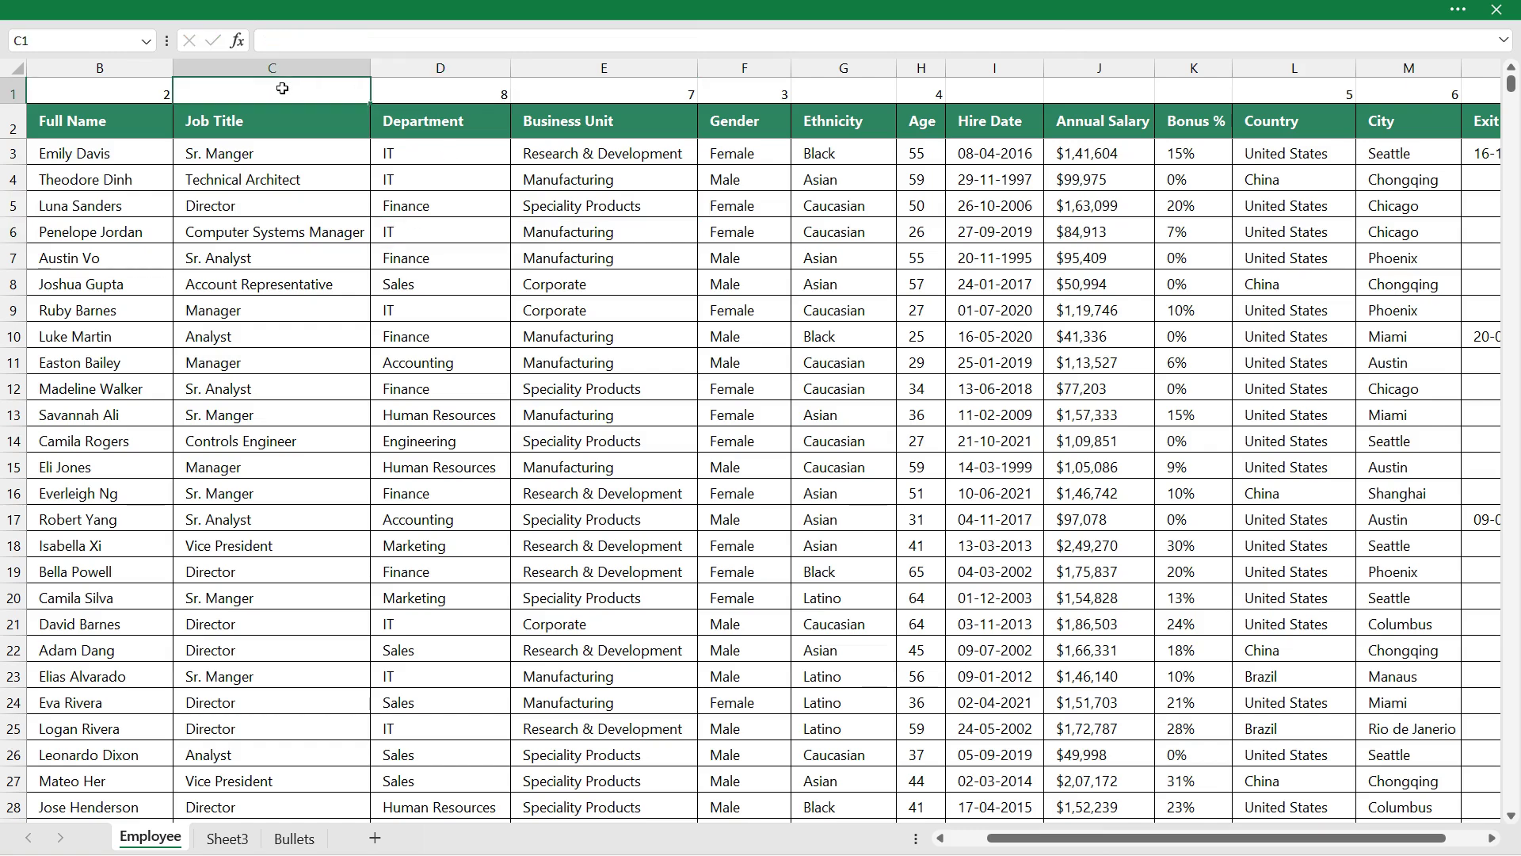
type("9")
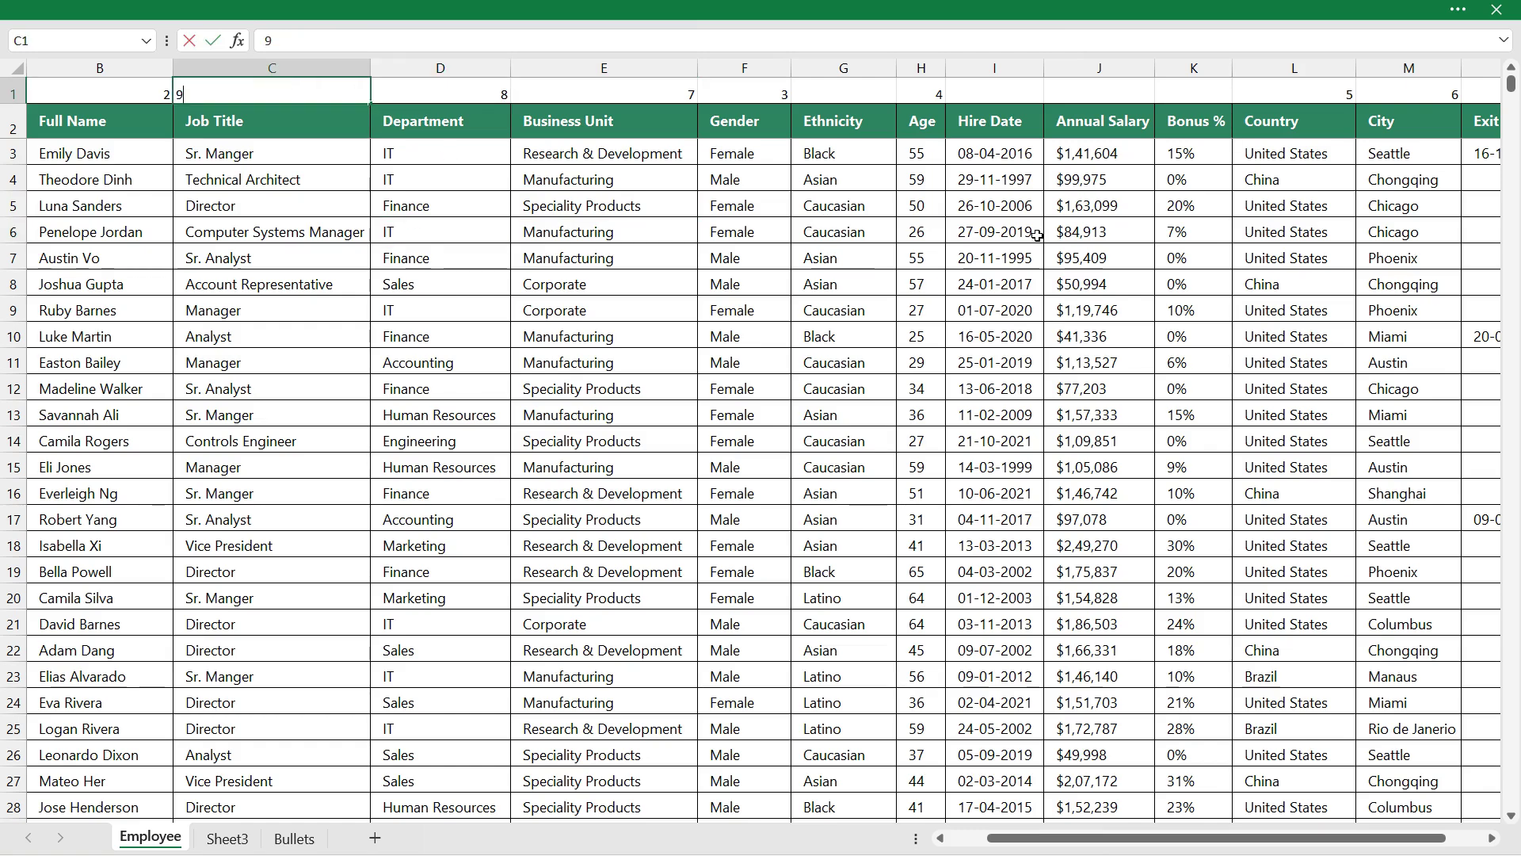
left_click(1034, 234)
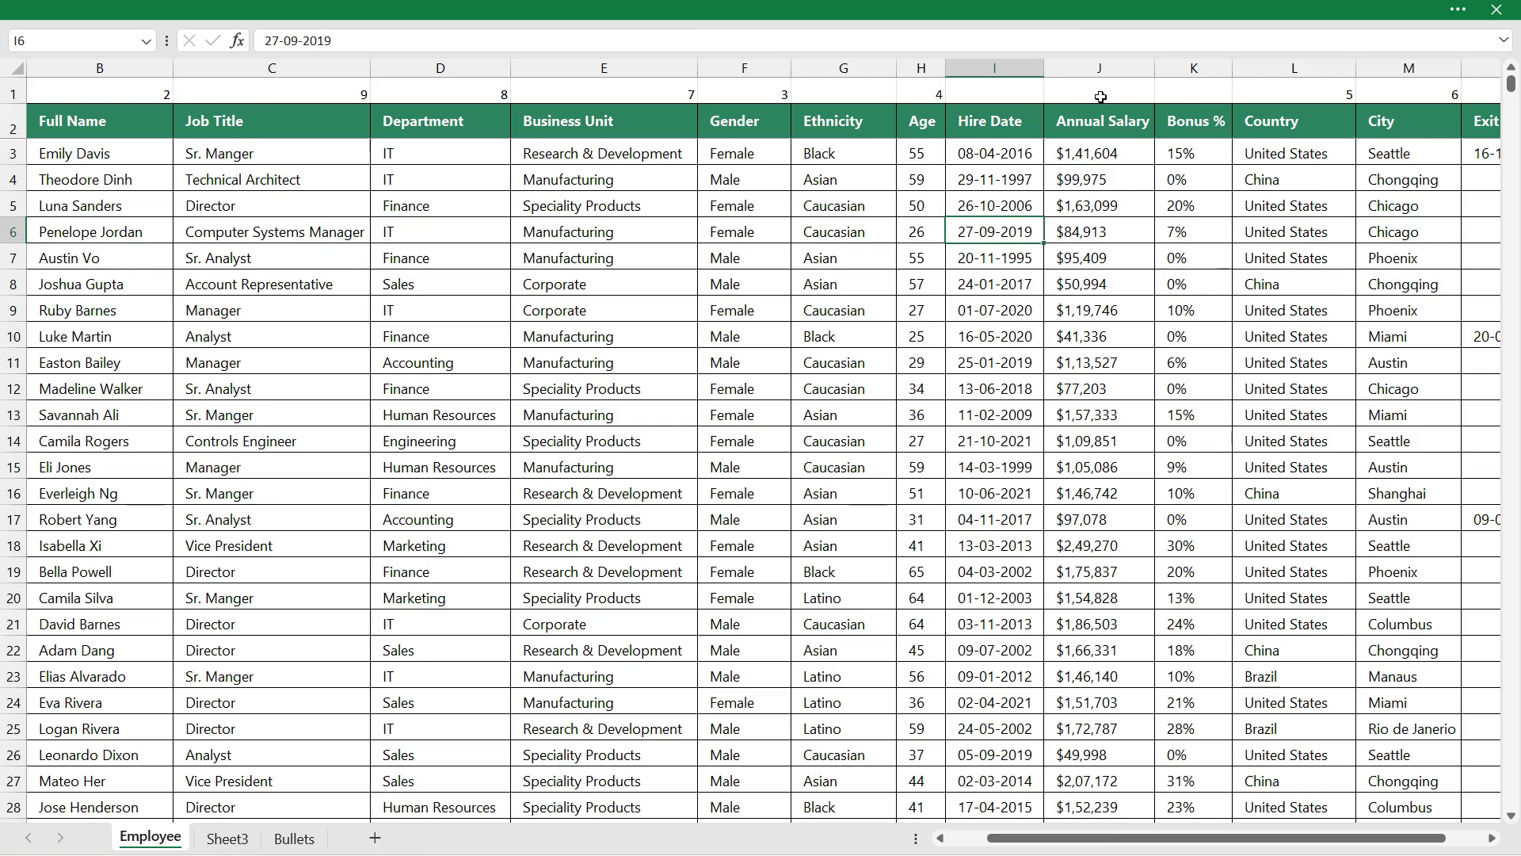
Number Annual Salary 10, Bonus % 11, Hire Date 12 and Exit Date 13.
left_click(1090, 88)
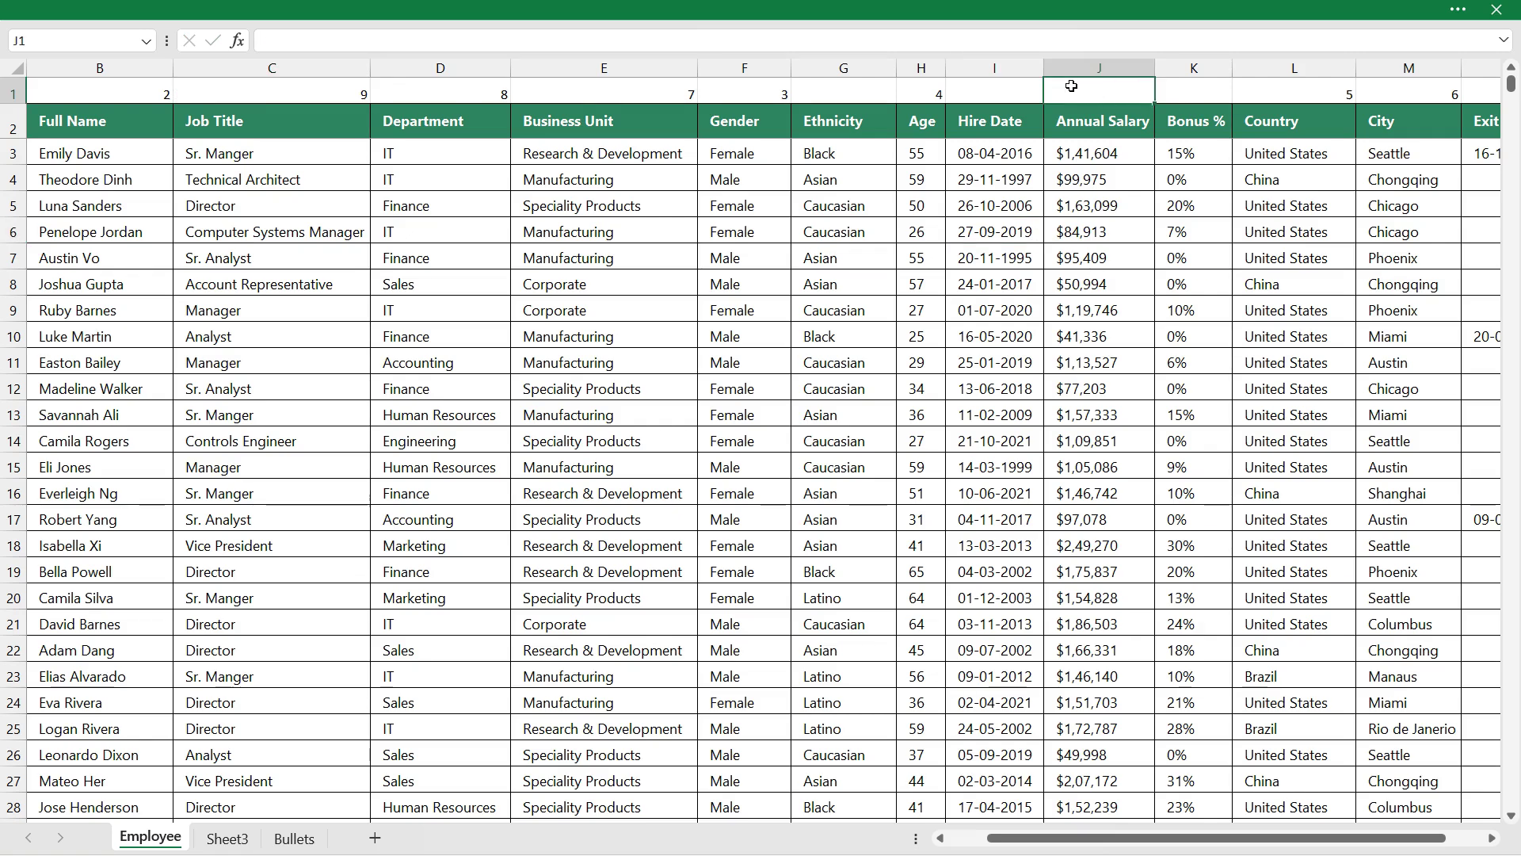
type("10")
key("Return")
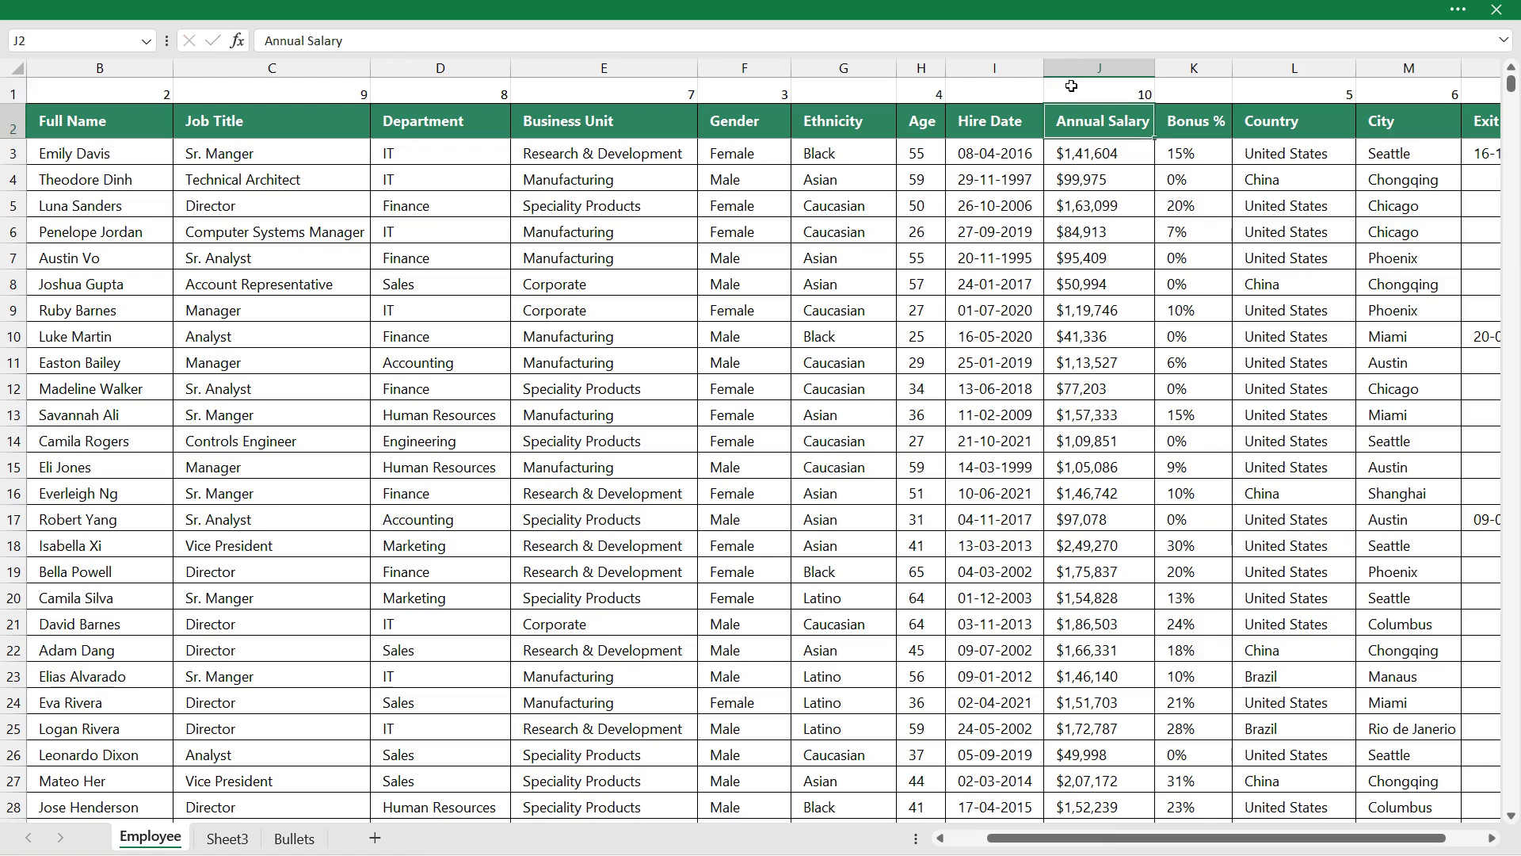
left_click(1194, 85)
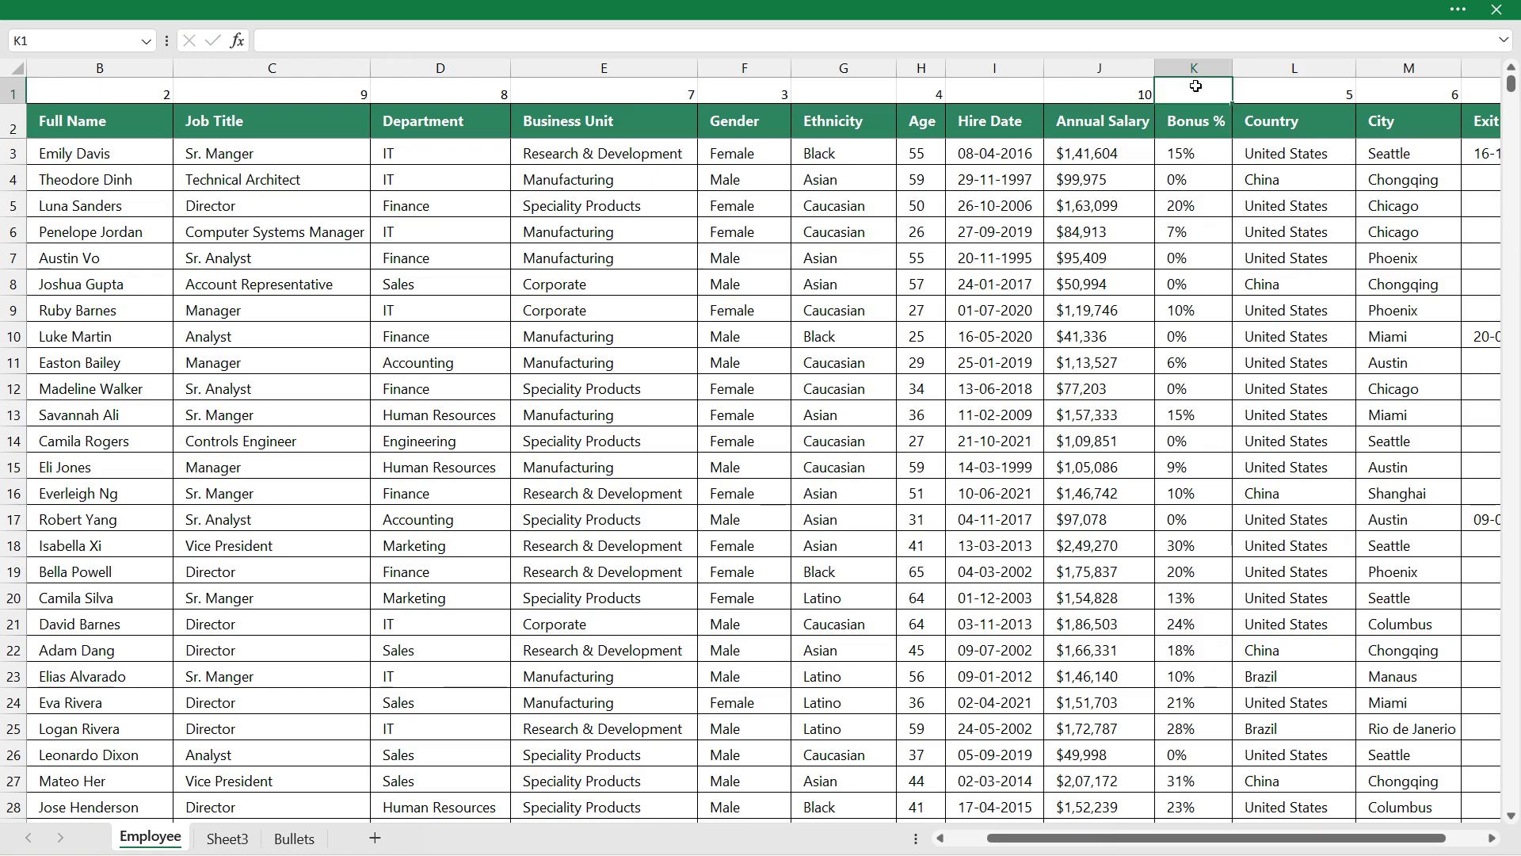
type("11")
key("Return")
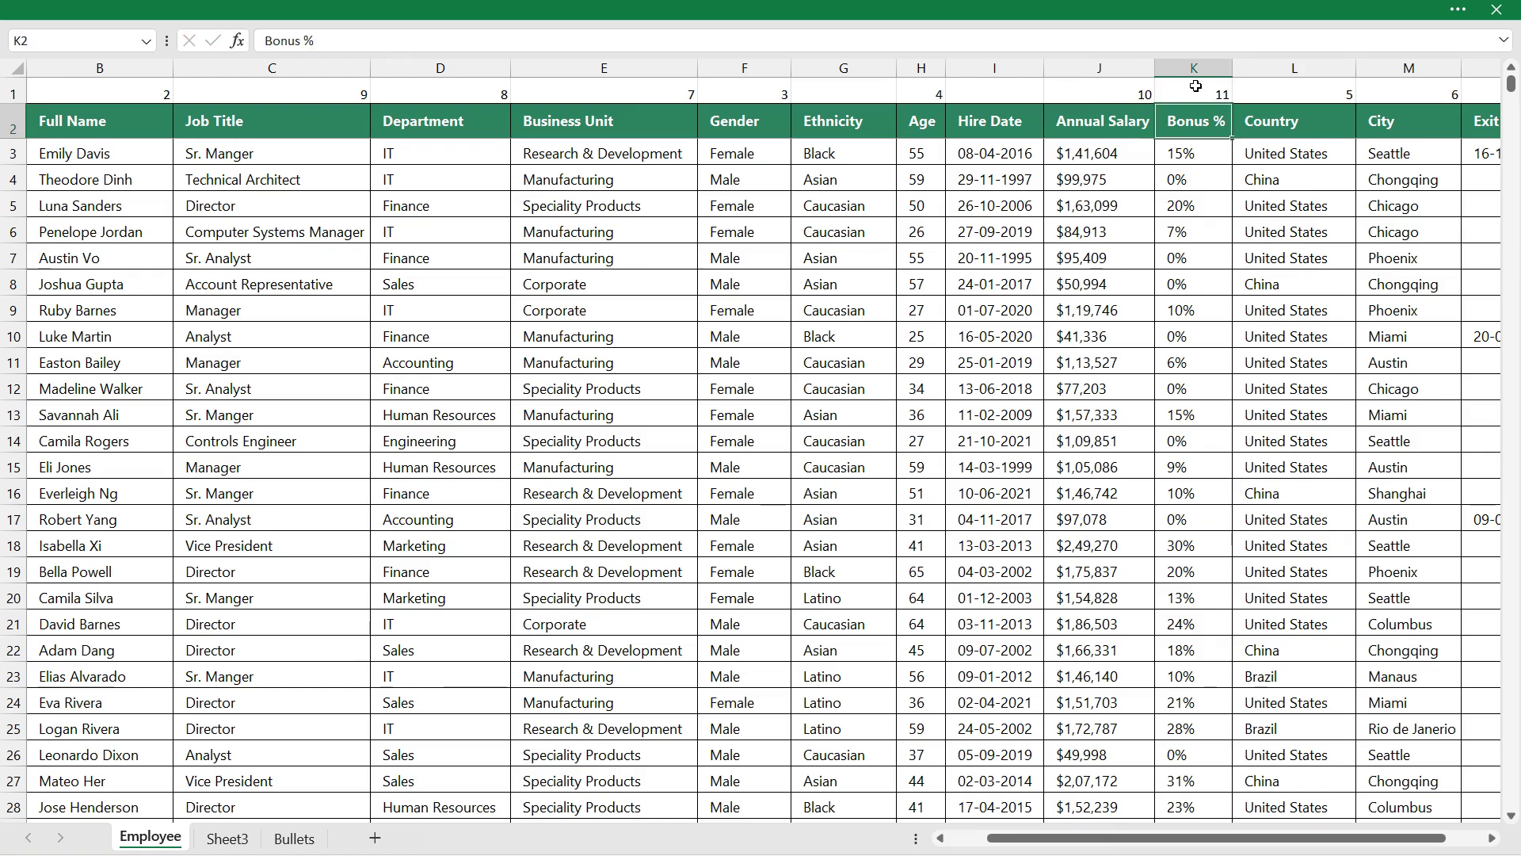
left_click(1016, 89)
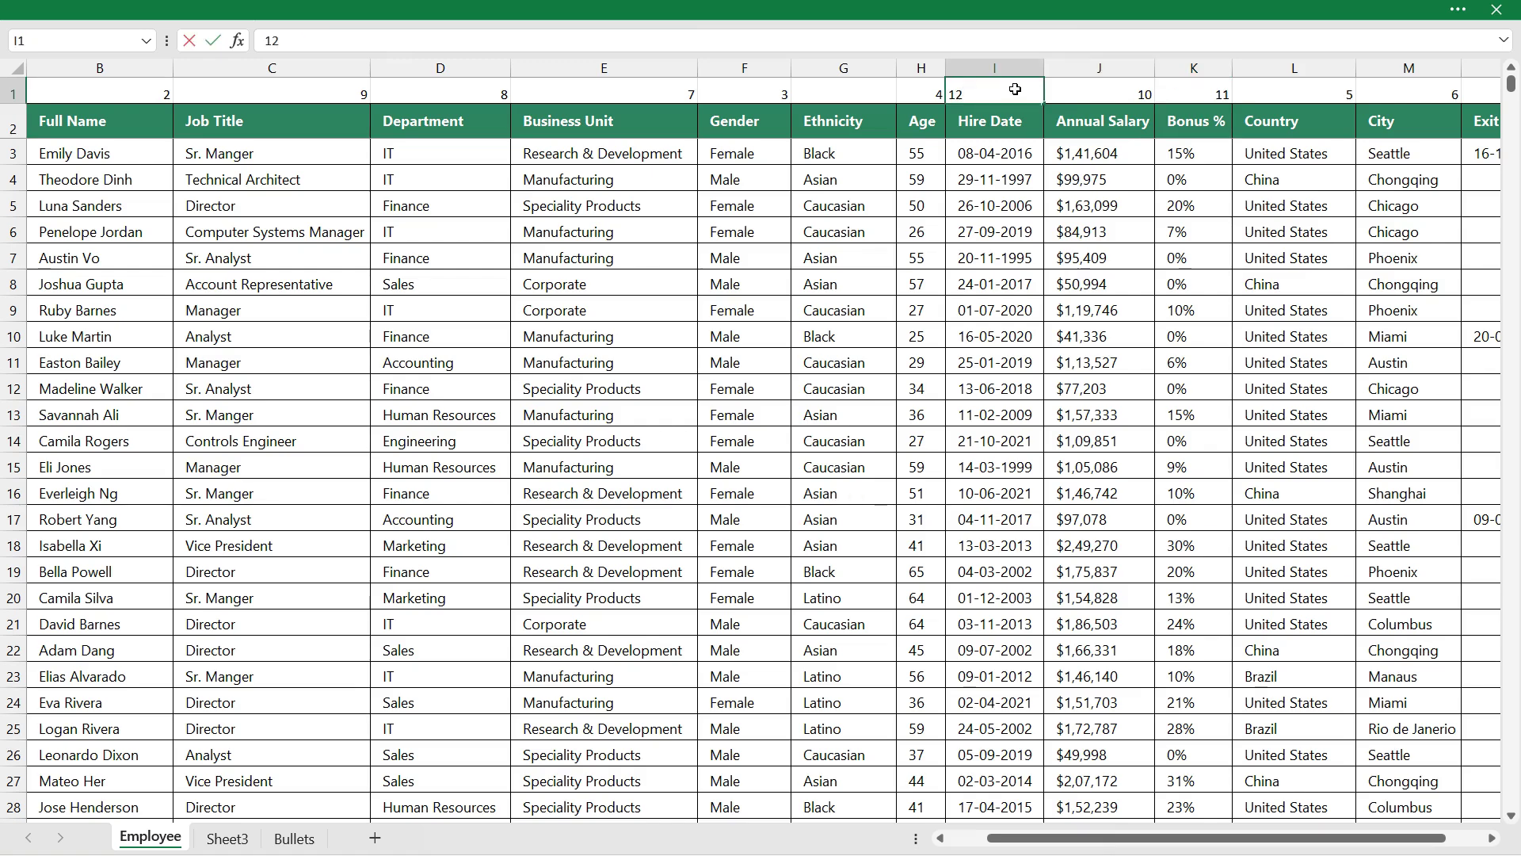
type("12")
key("Return")
left_click_drag(1196, 838, 1230, 839)
left_click(1364, 96)
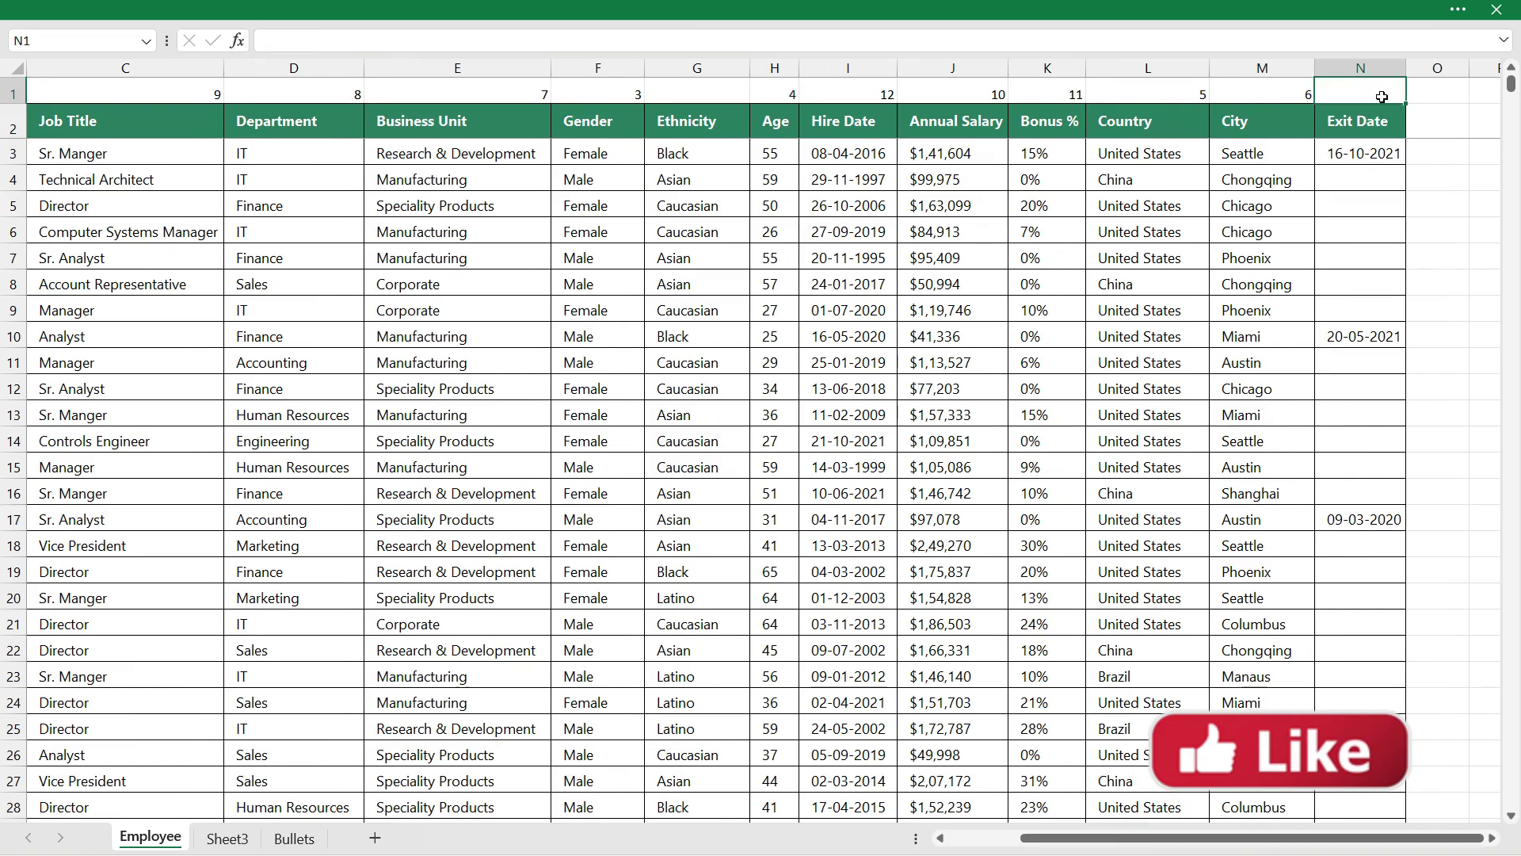
type("13")
key("Return")
left_click(837, 275)
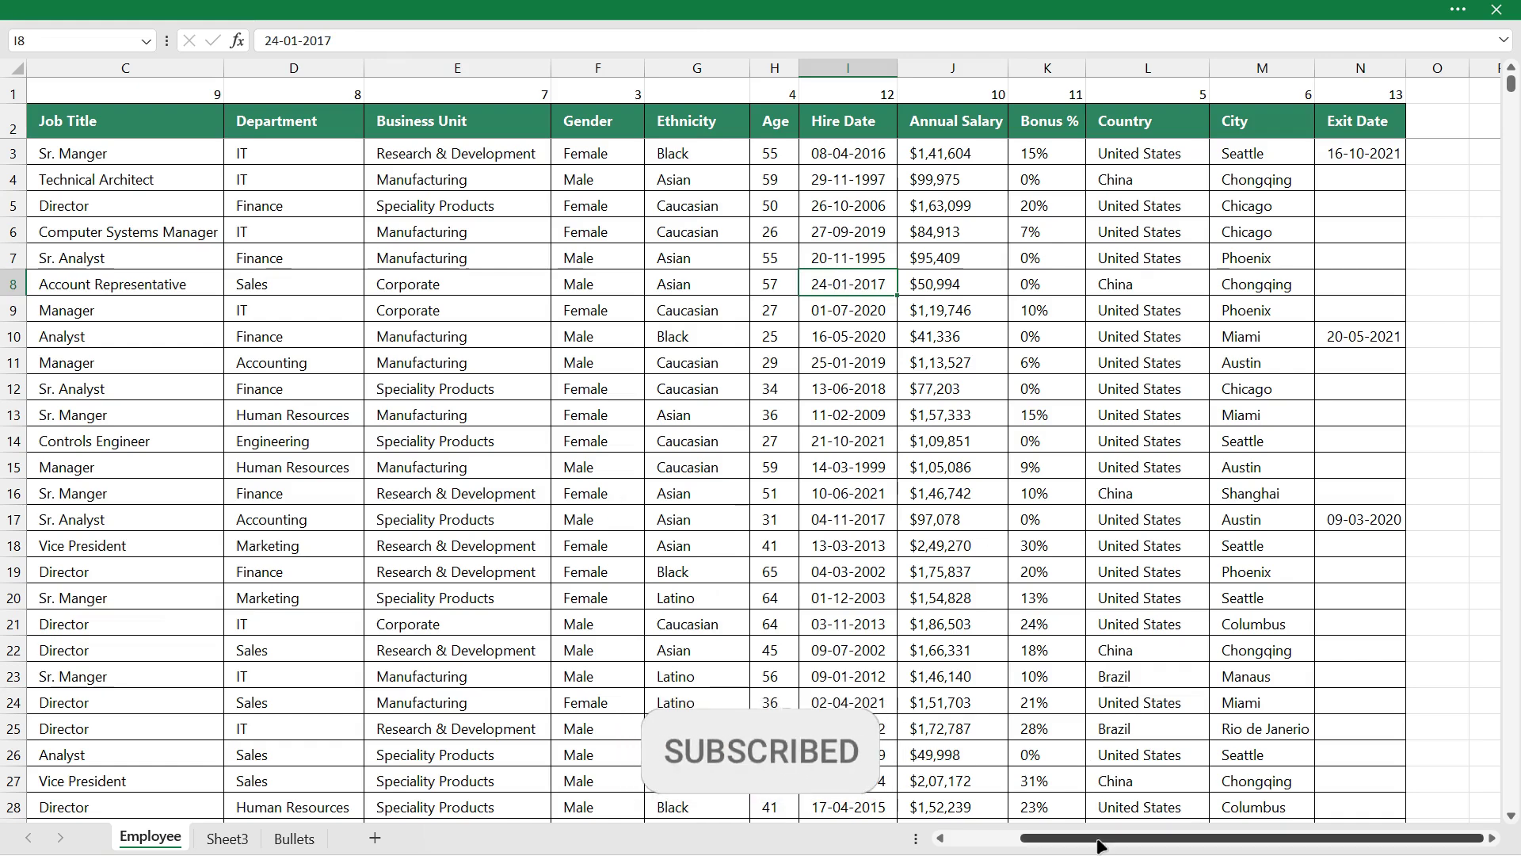
scroll(332, 310, "left", 3)
Select the whole employee data table and leave full-screen view with Ctrl+Shift+F1.
left_click(328, 315)
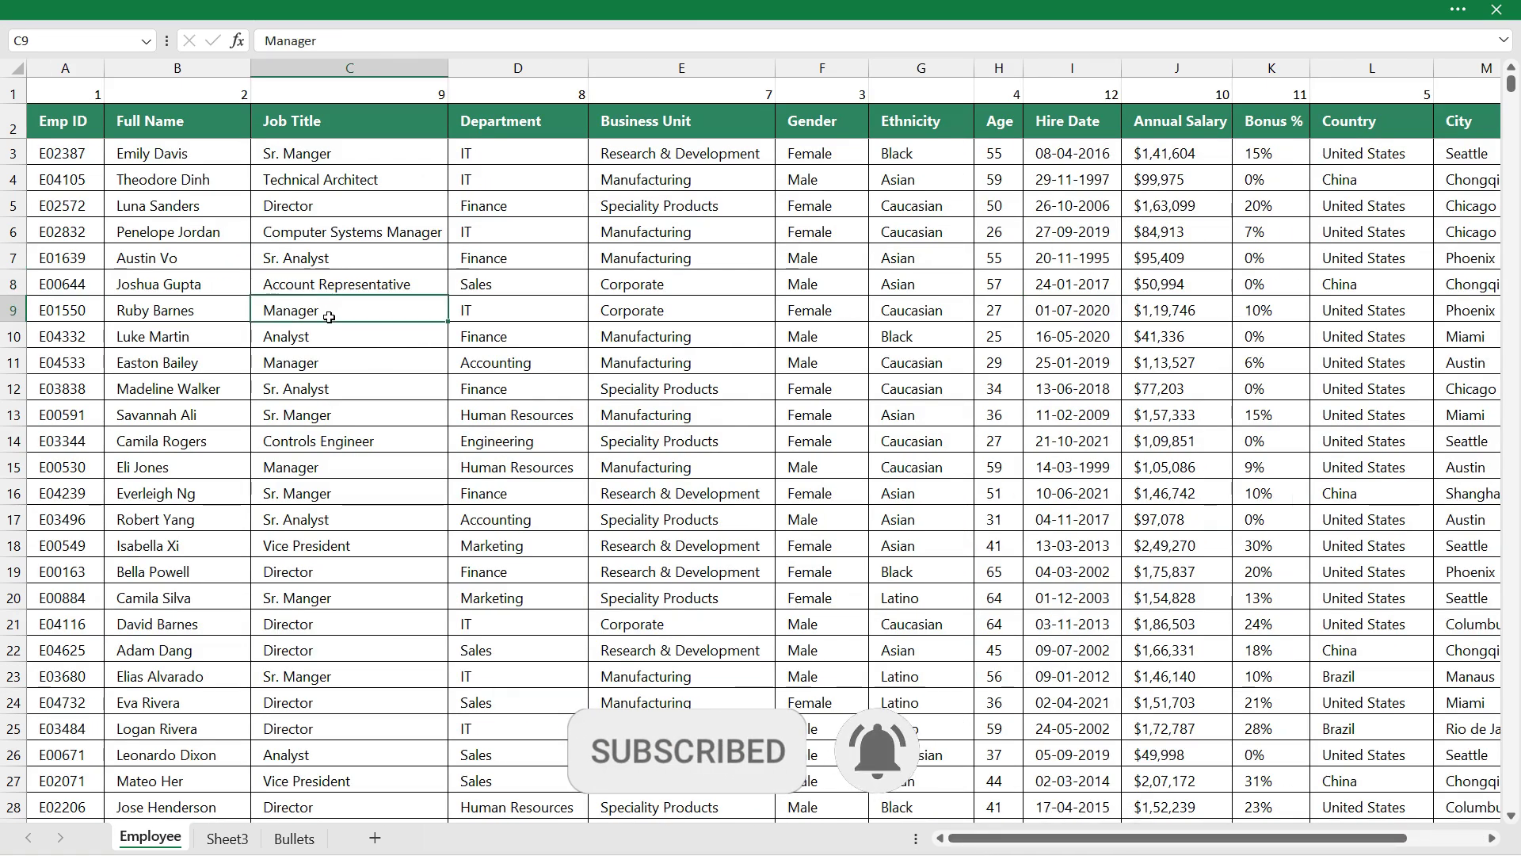
left_click(160, 174)
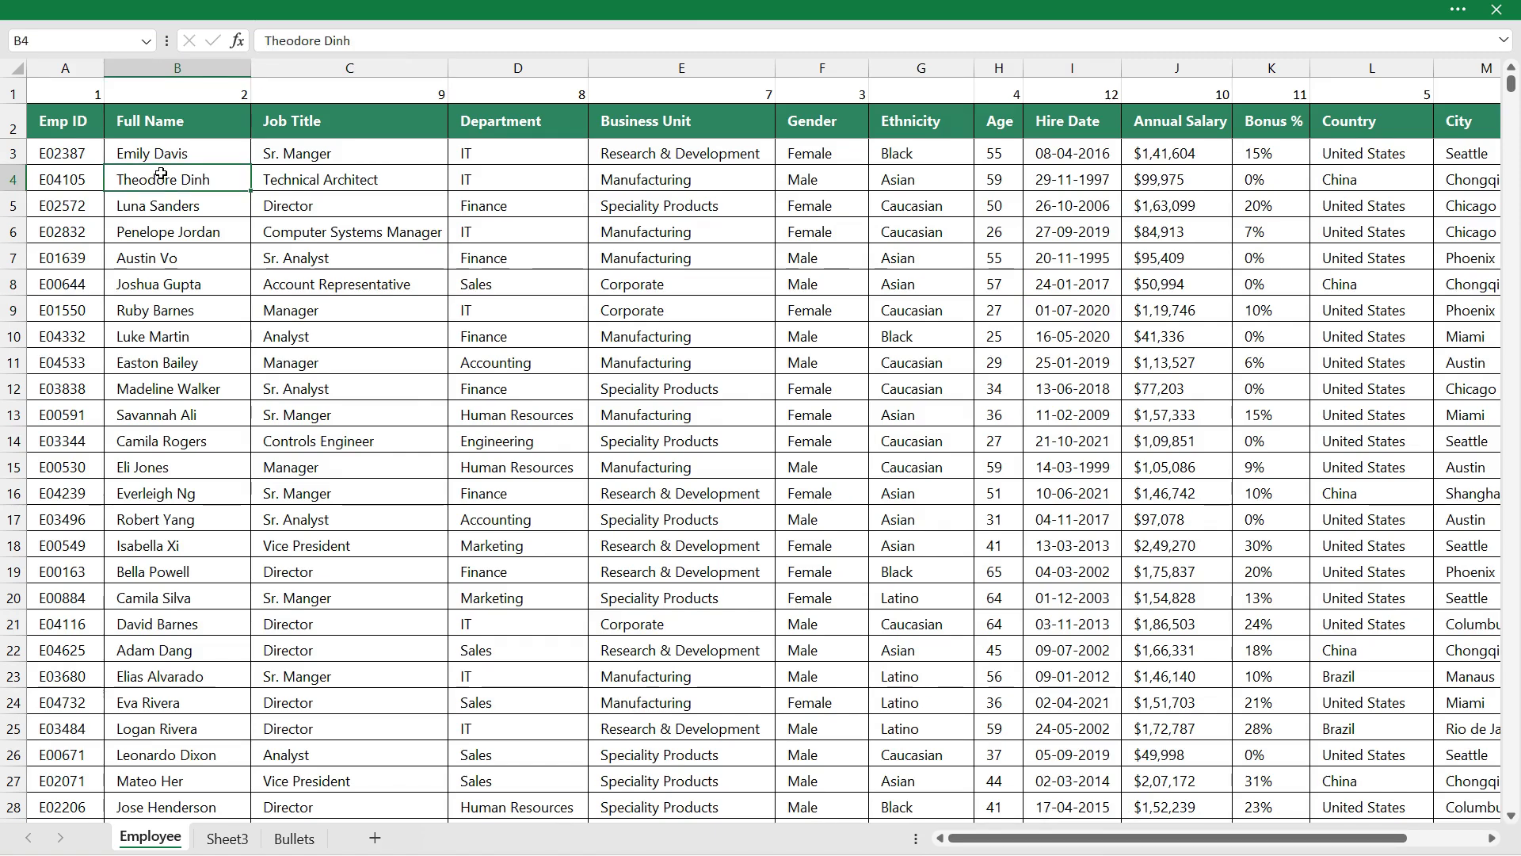
key("ctrl+a")
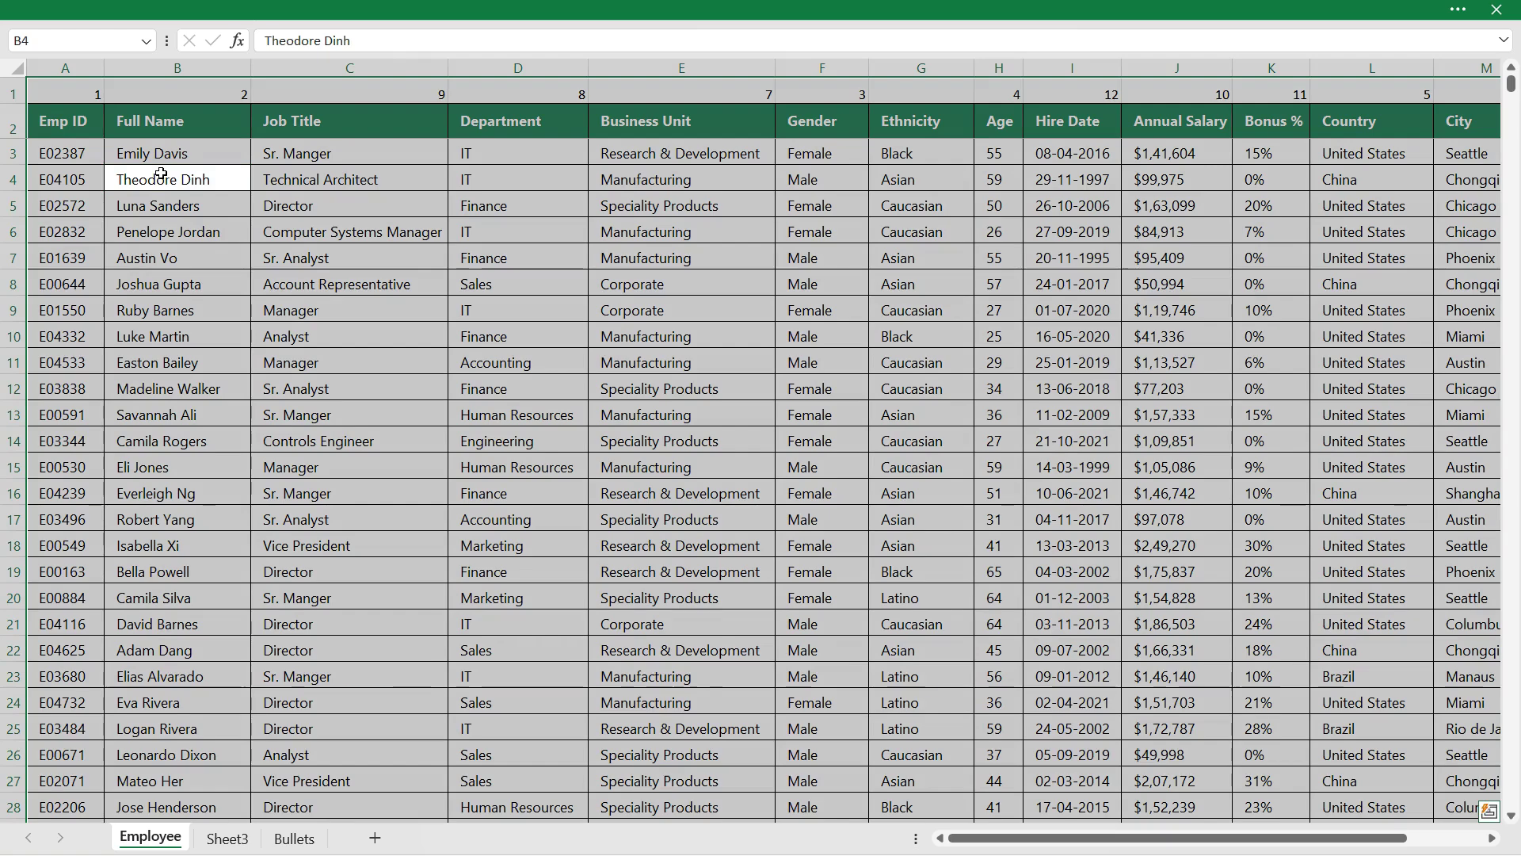
key("ctrl+shift+F1")
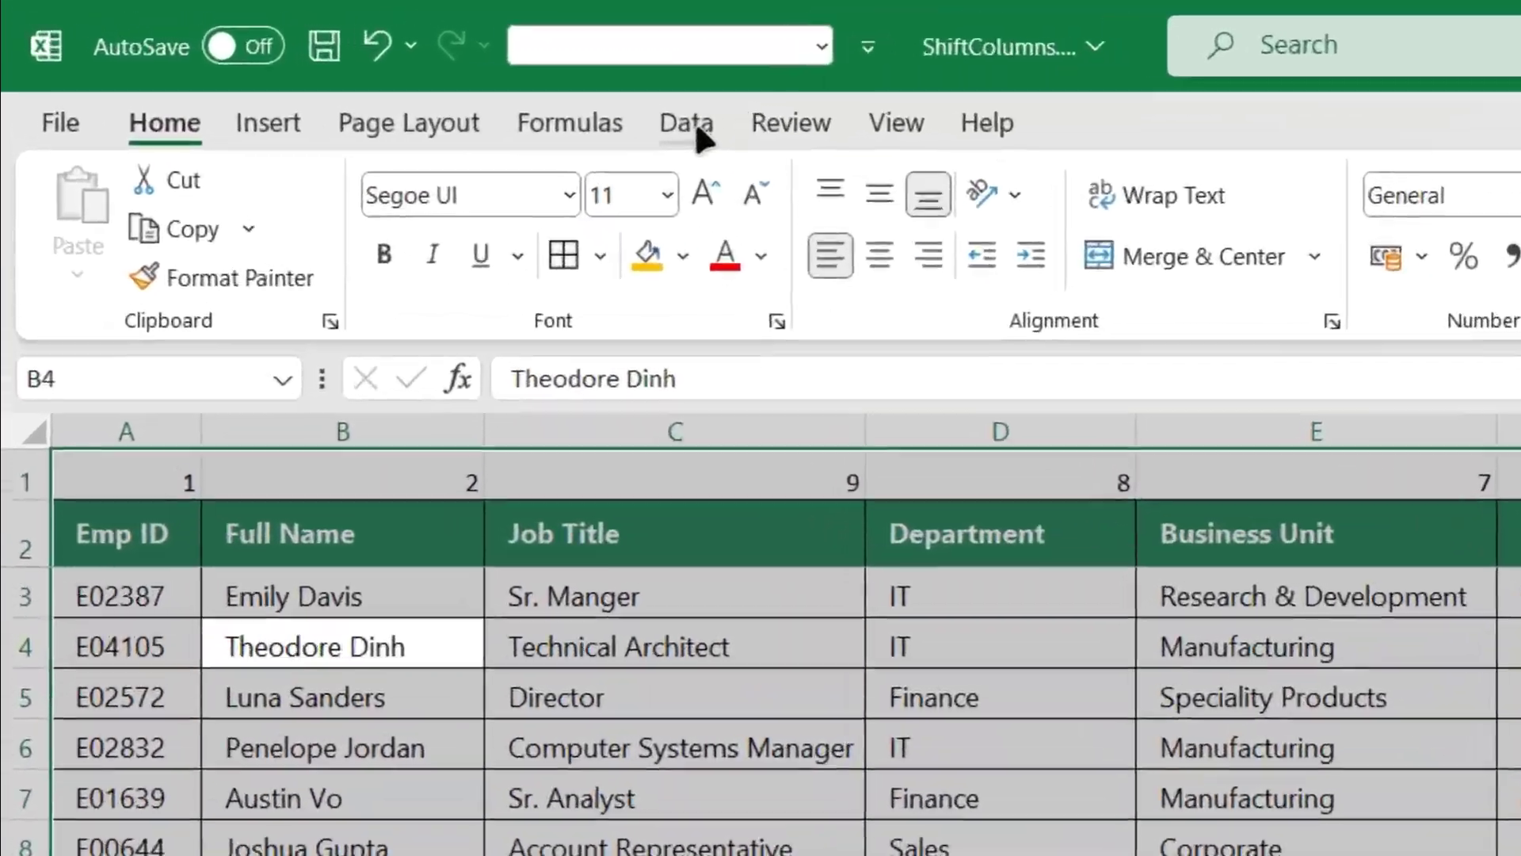
Set the Sort dialog to sort left to right by Row 1, smallest to largest.
left_click(357, 64)
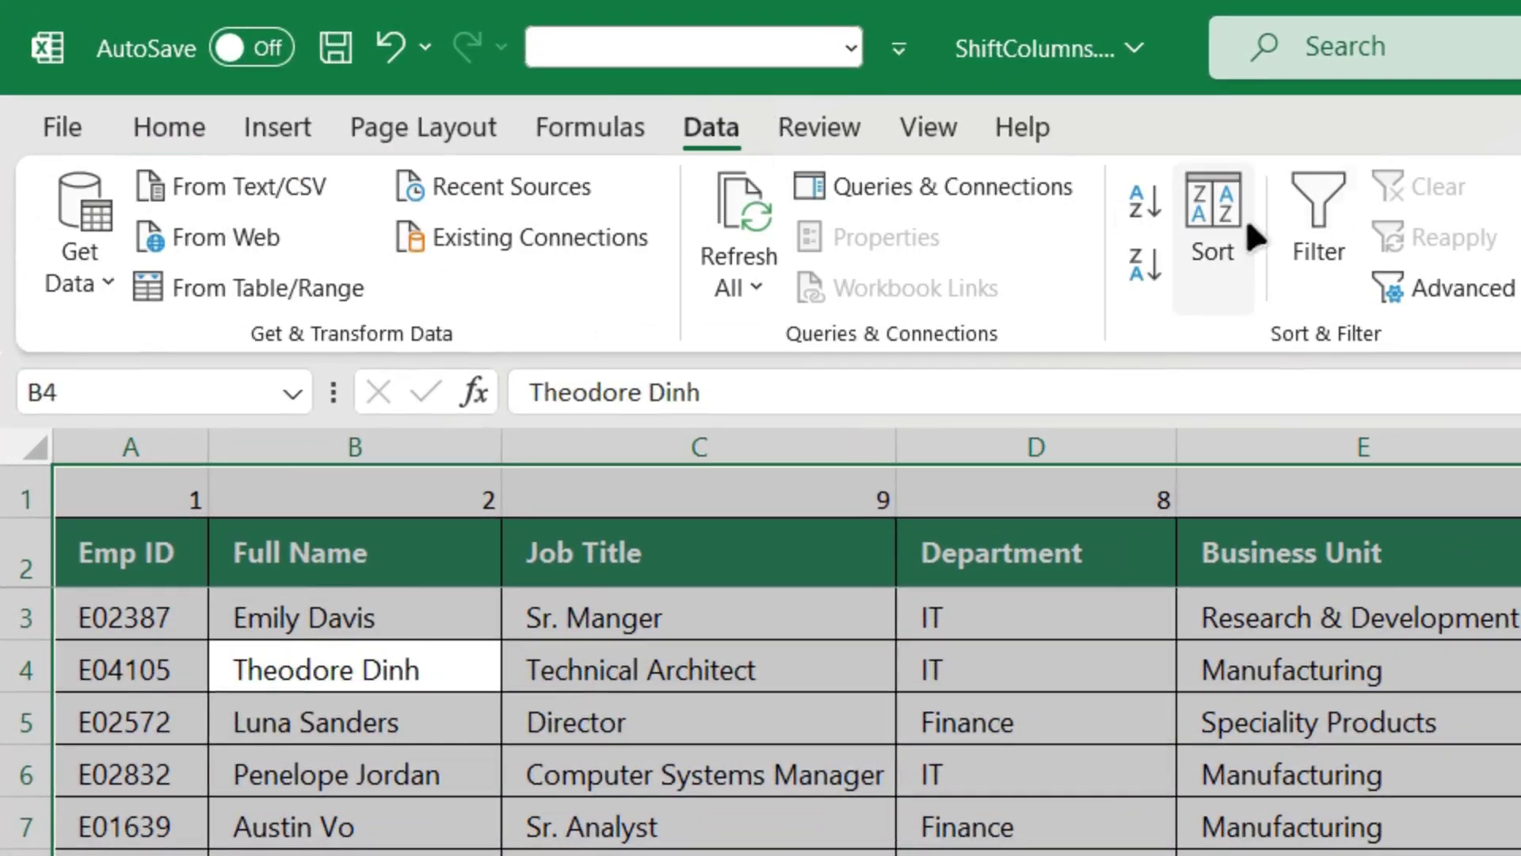
left_click(1216, 214)
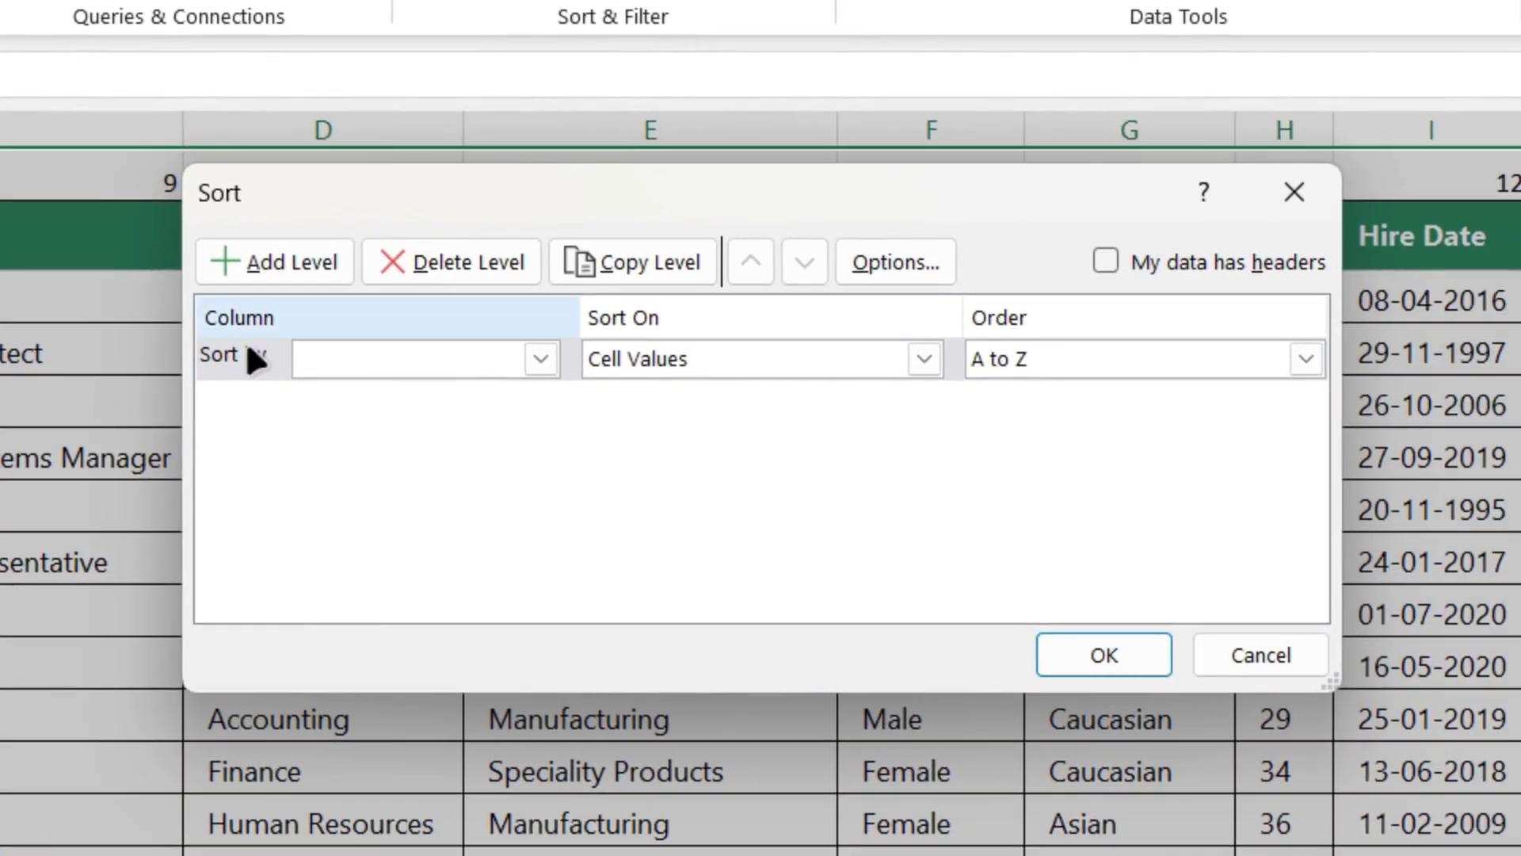
left_click(881, 266)
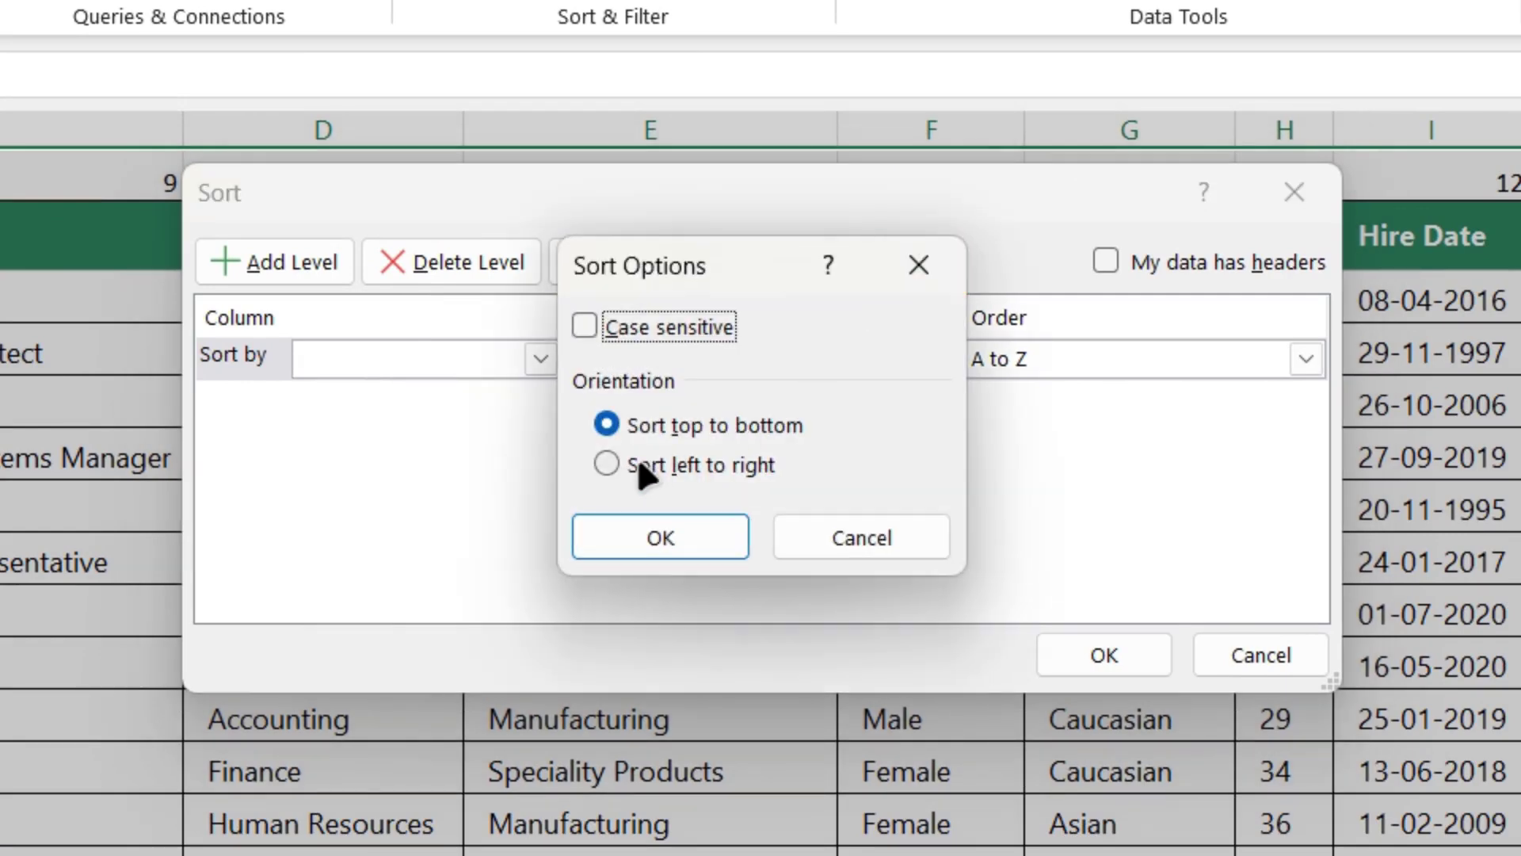
left_click(710, 463)
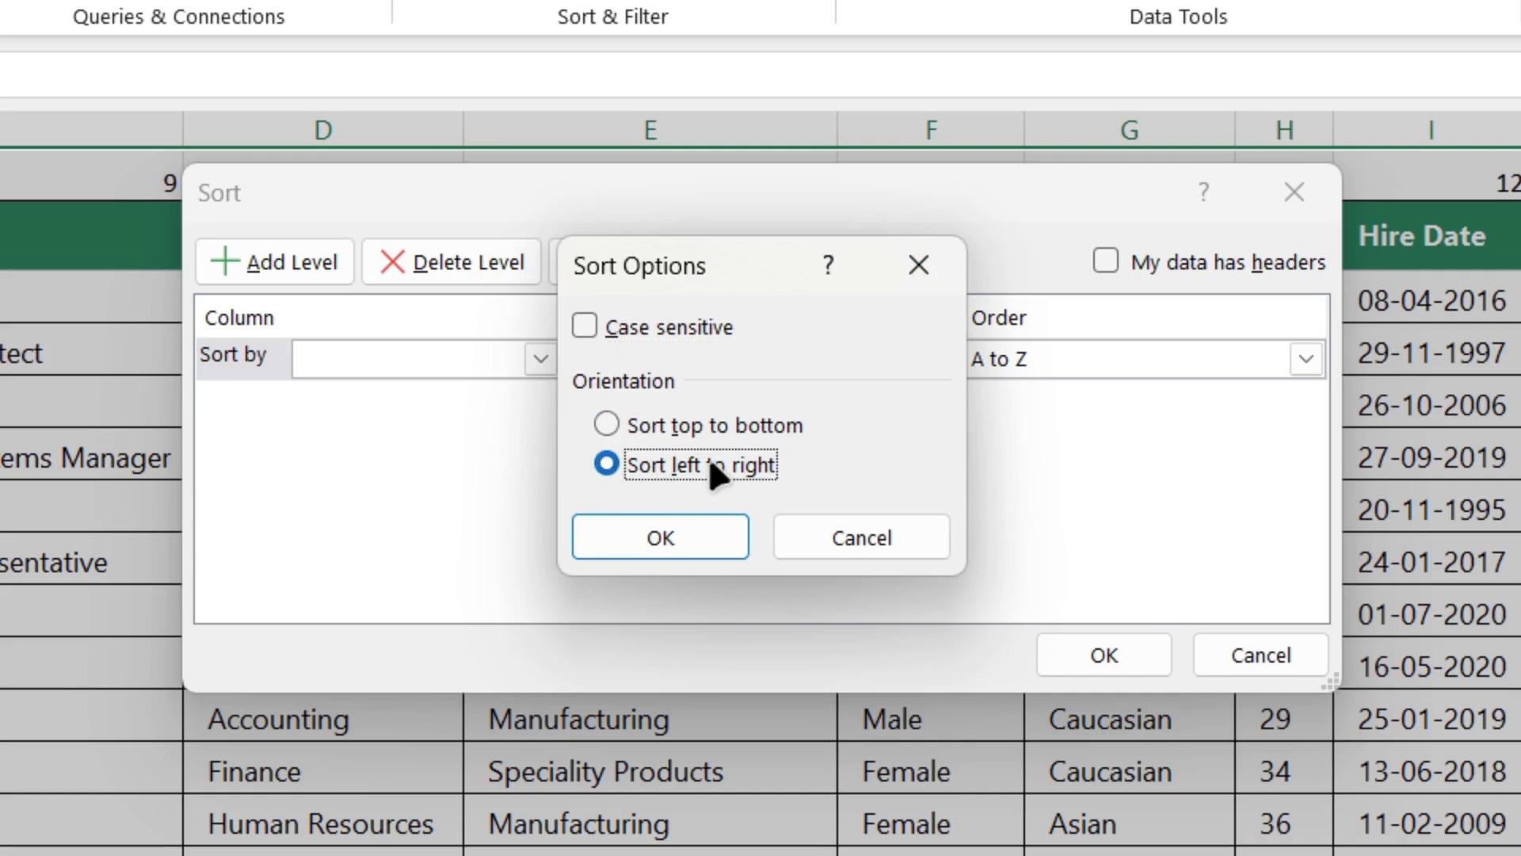
left_click(655, 539)
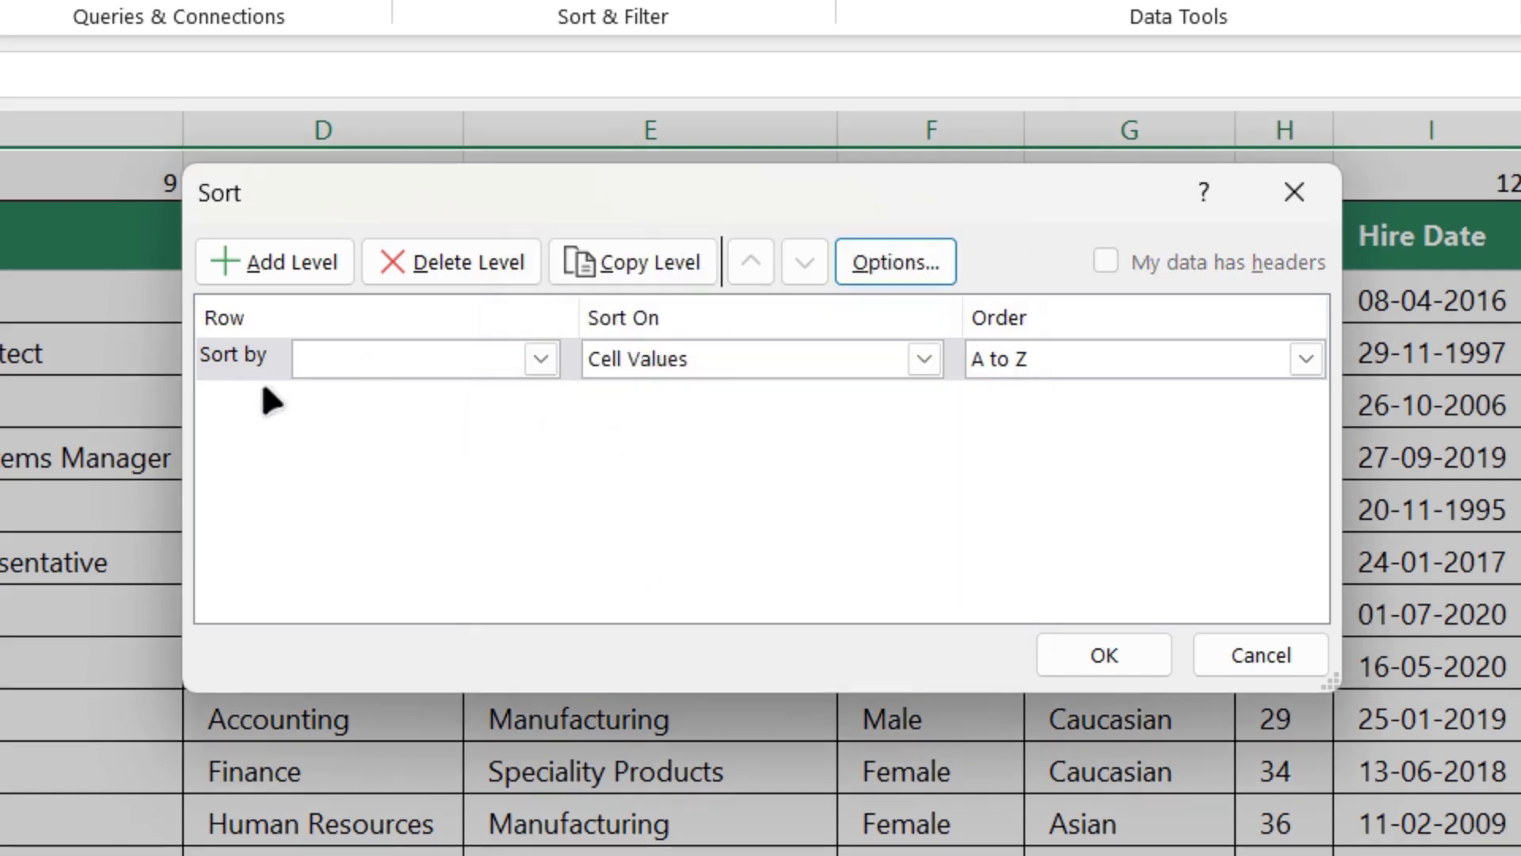
left_click(542, 361)
left_click(381, 401)
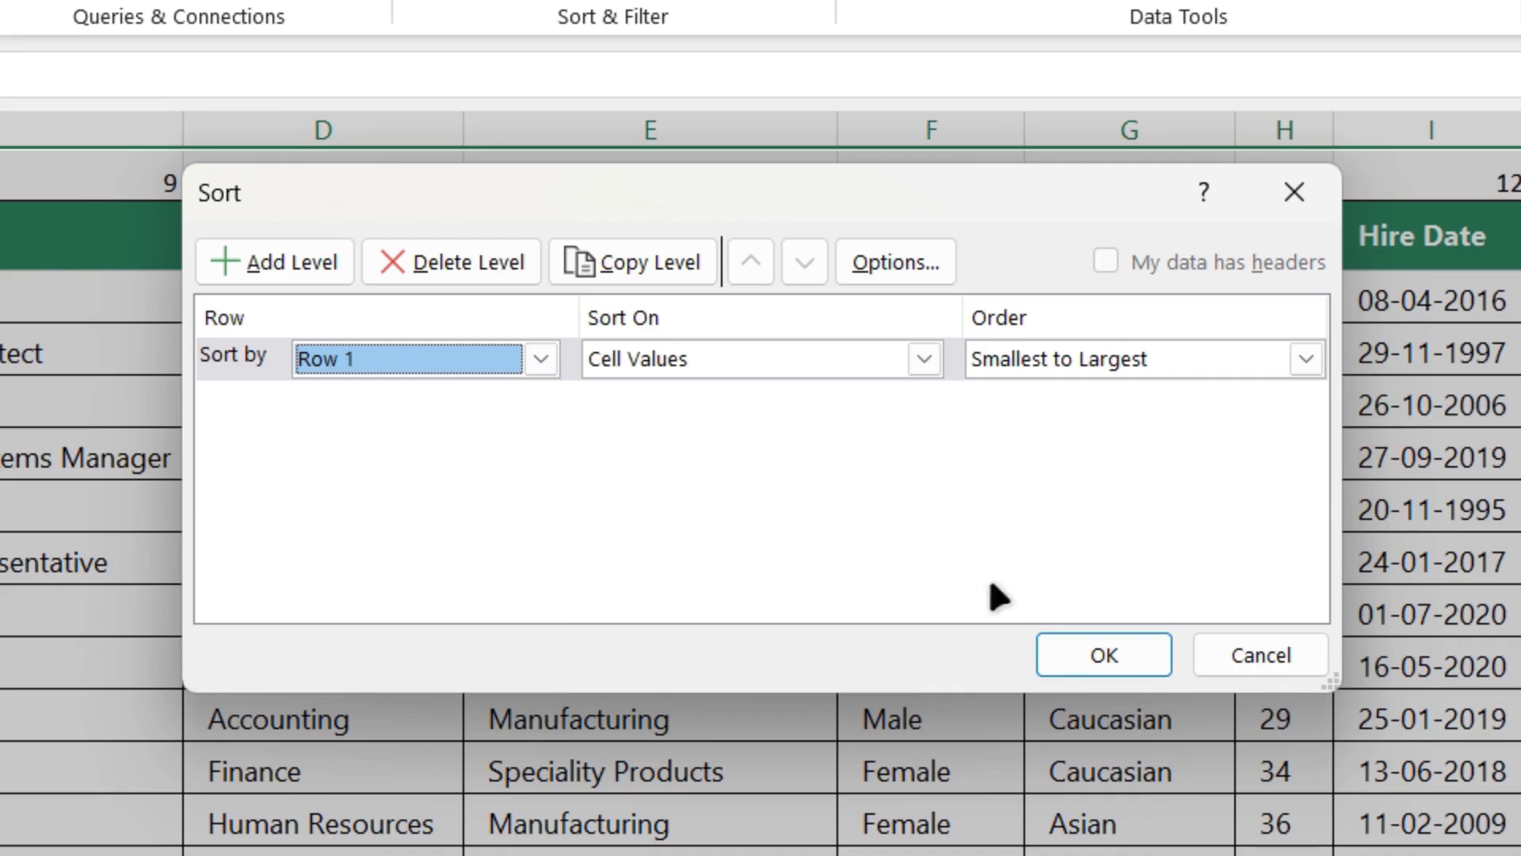
Apply the column sort, then select the reordered header row A2:N2.
left_click(1103, 654)
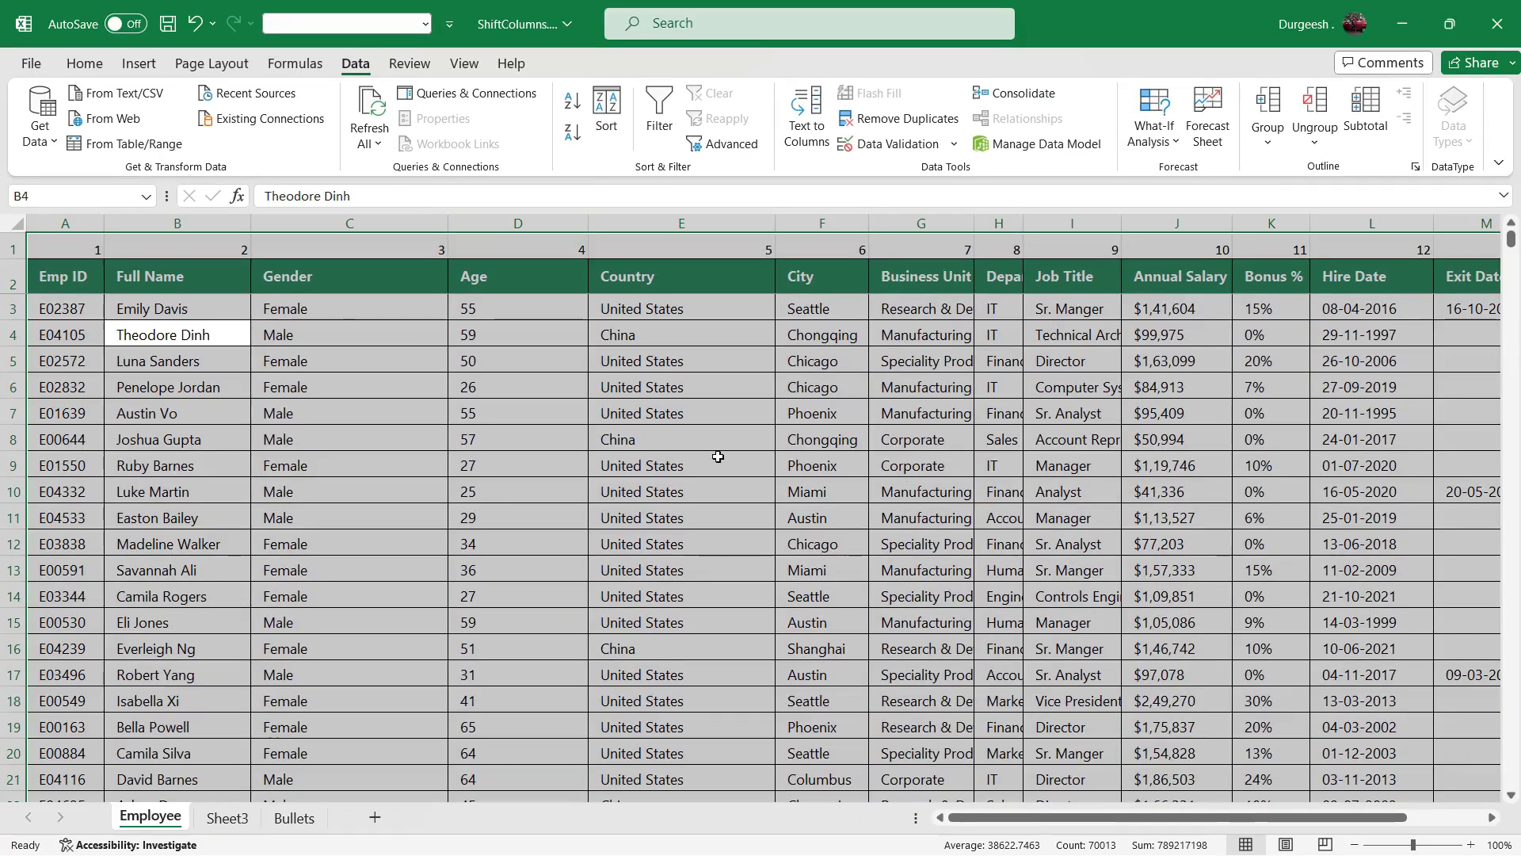
left_click(684, 433)
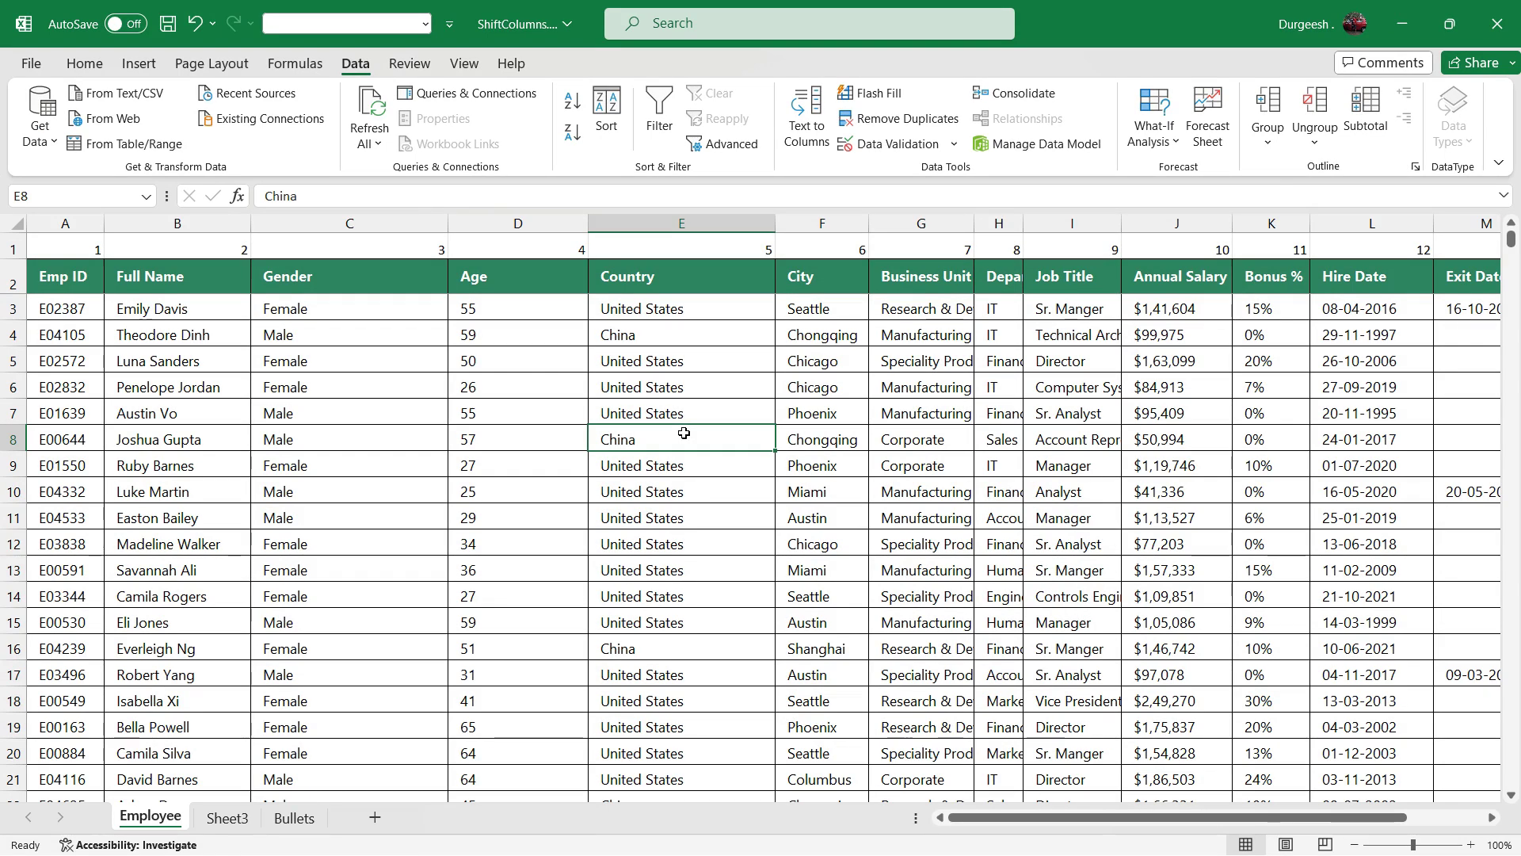
left_click_drag(81, 246, 1361, 271)
left_click(1359, 274)
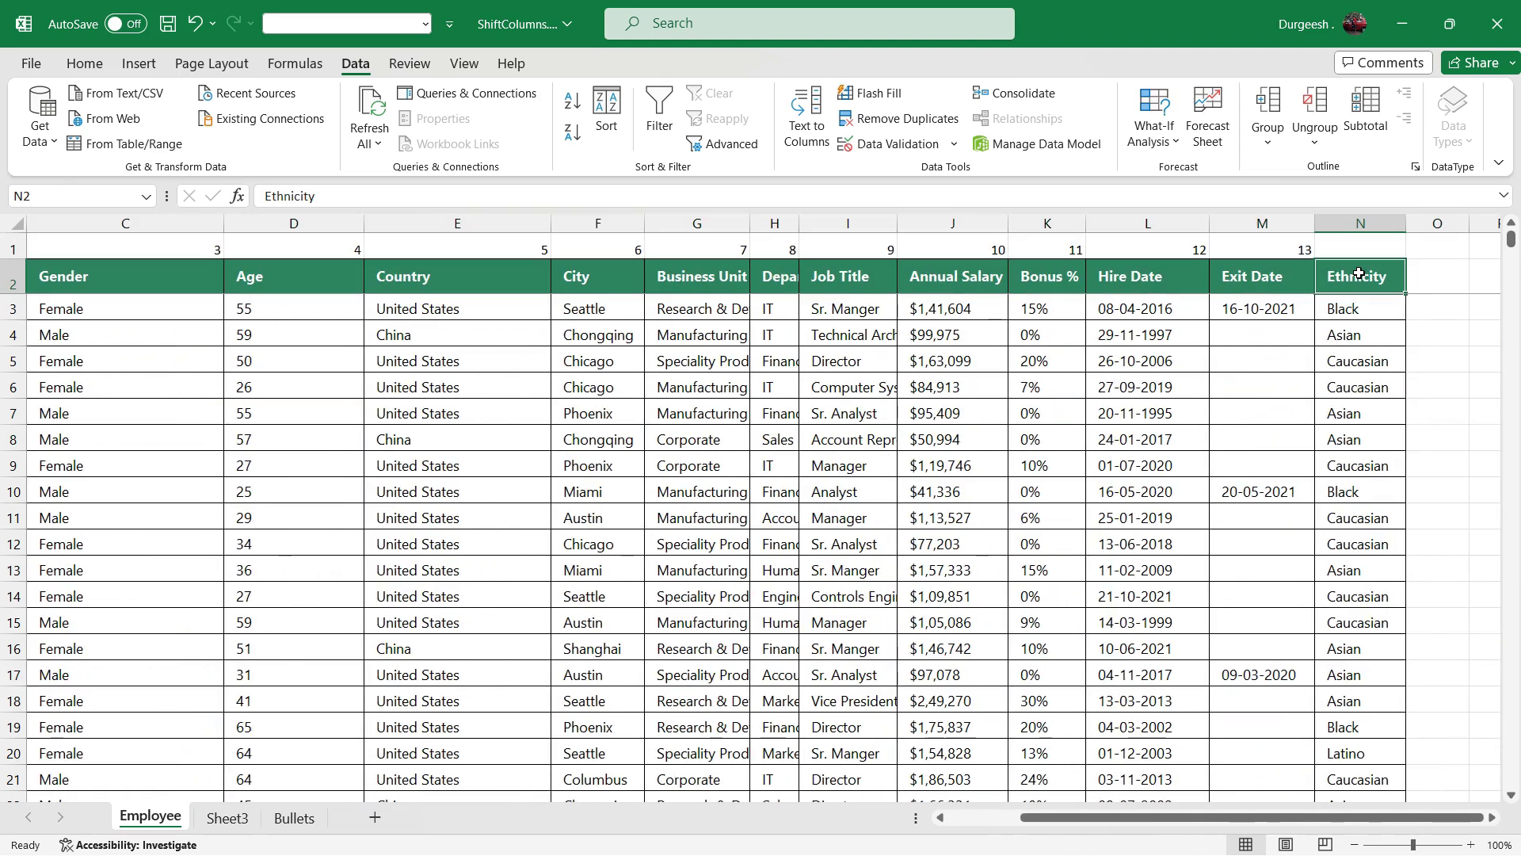
key("ctrl+shift+Left")
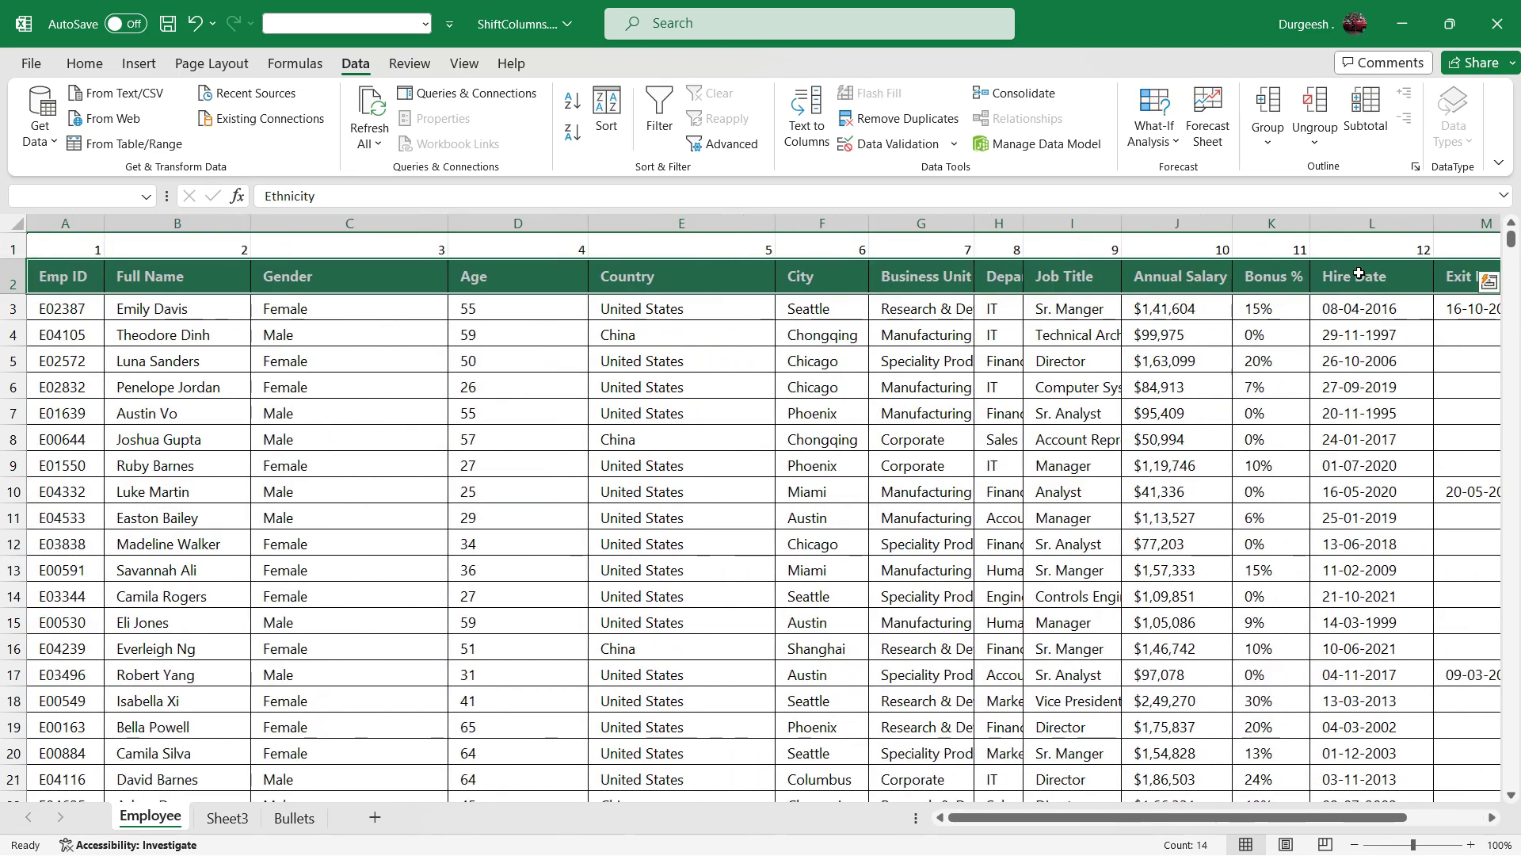
Paste the reordered headers transposed down D2:D15 on Sheet3 and widen column D.
key("ctrl+c")
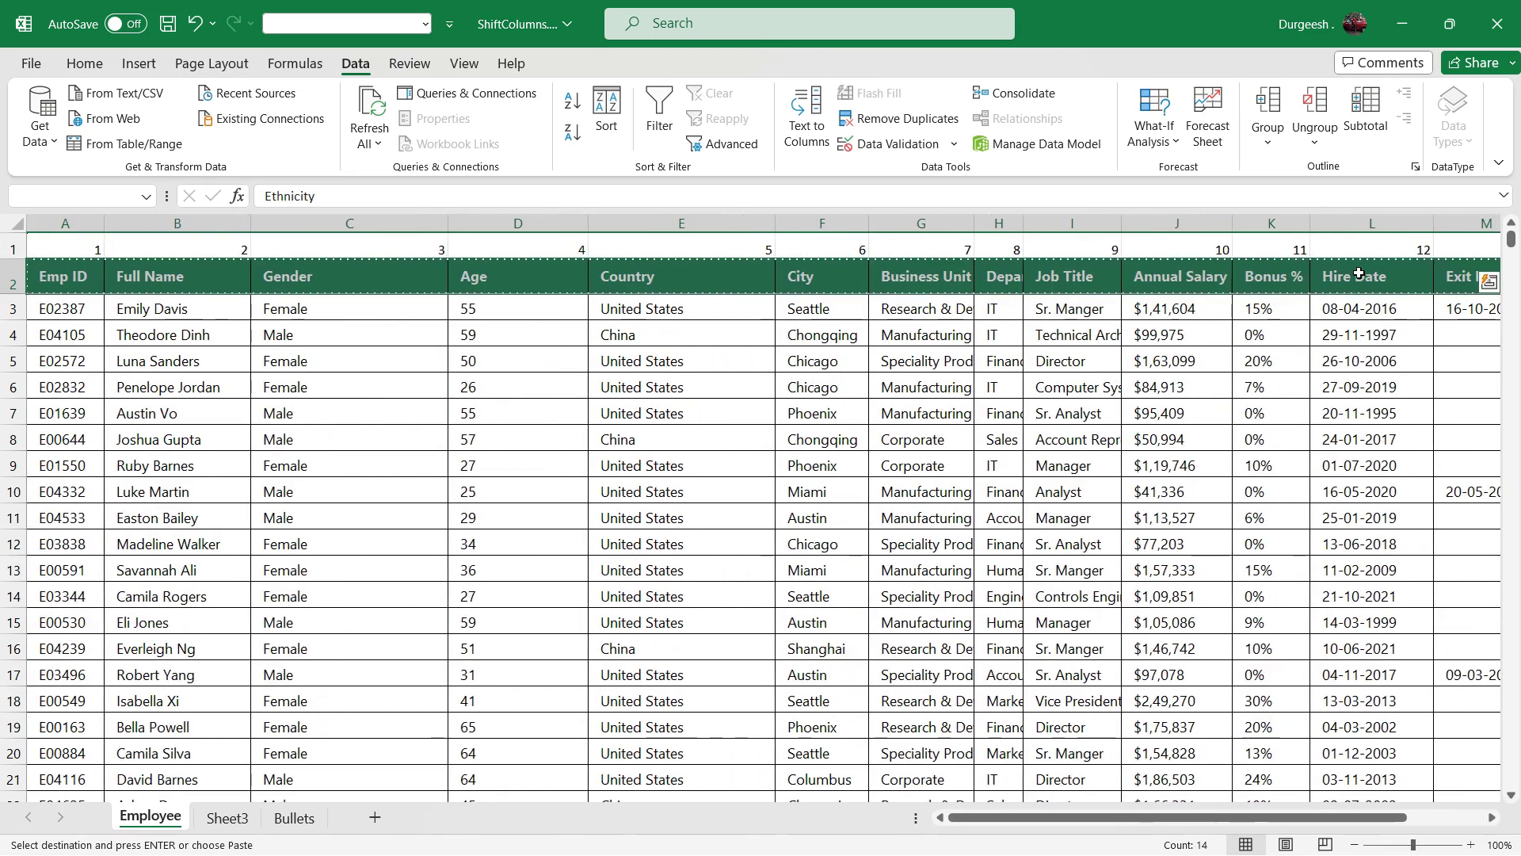
left_click(226, 818)
left_click(374, 323)
right_click(356, 262)
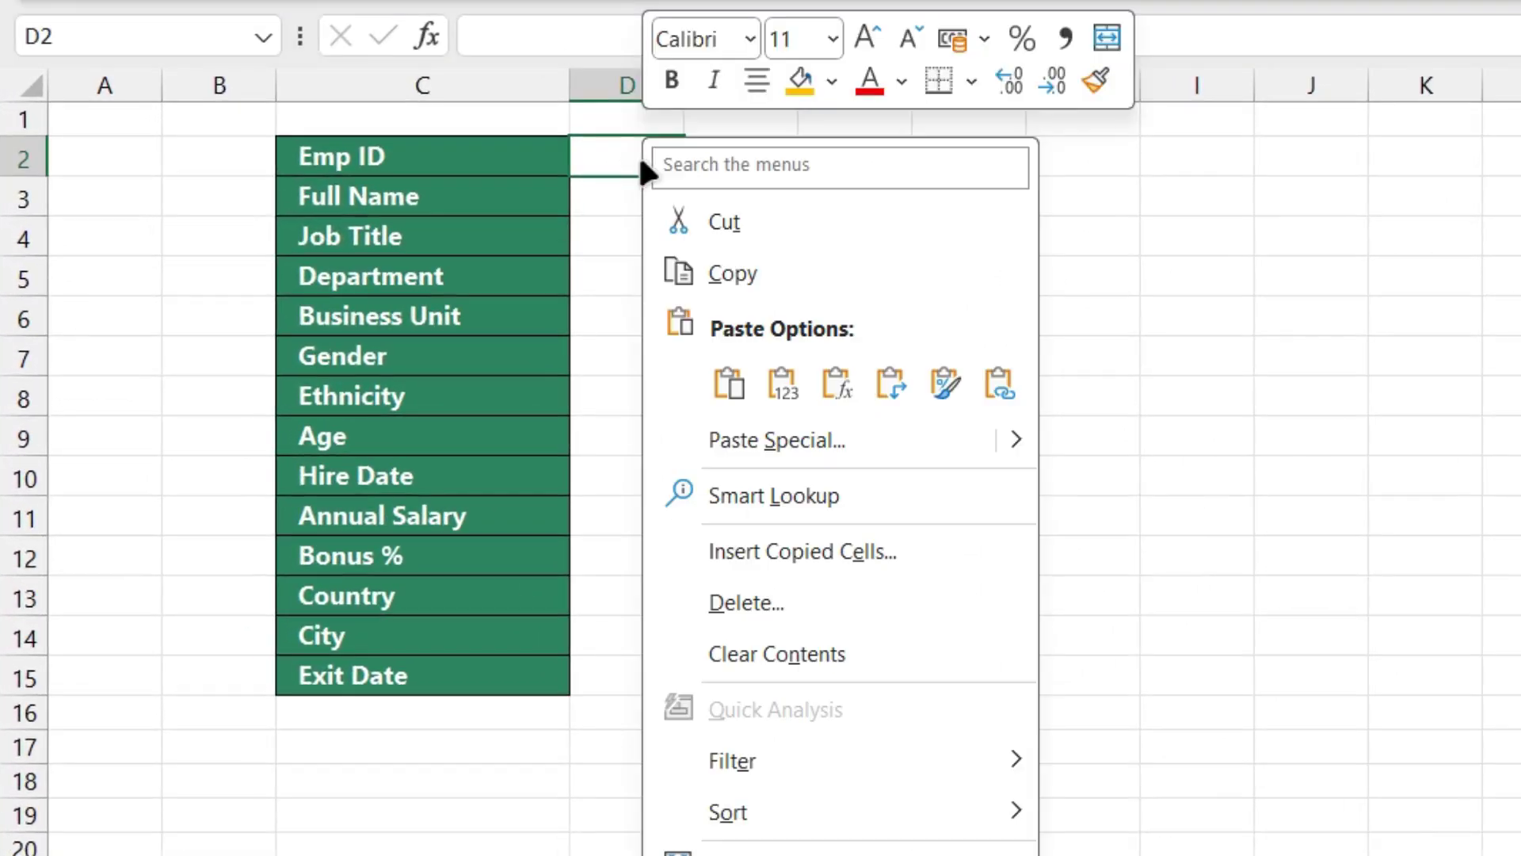
left_click(889, 387)
left_click(1087, 325)
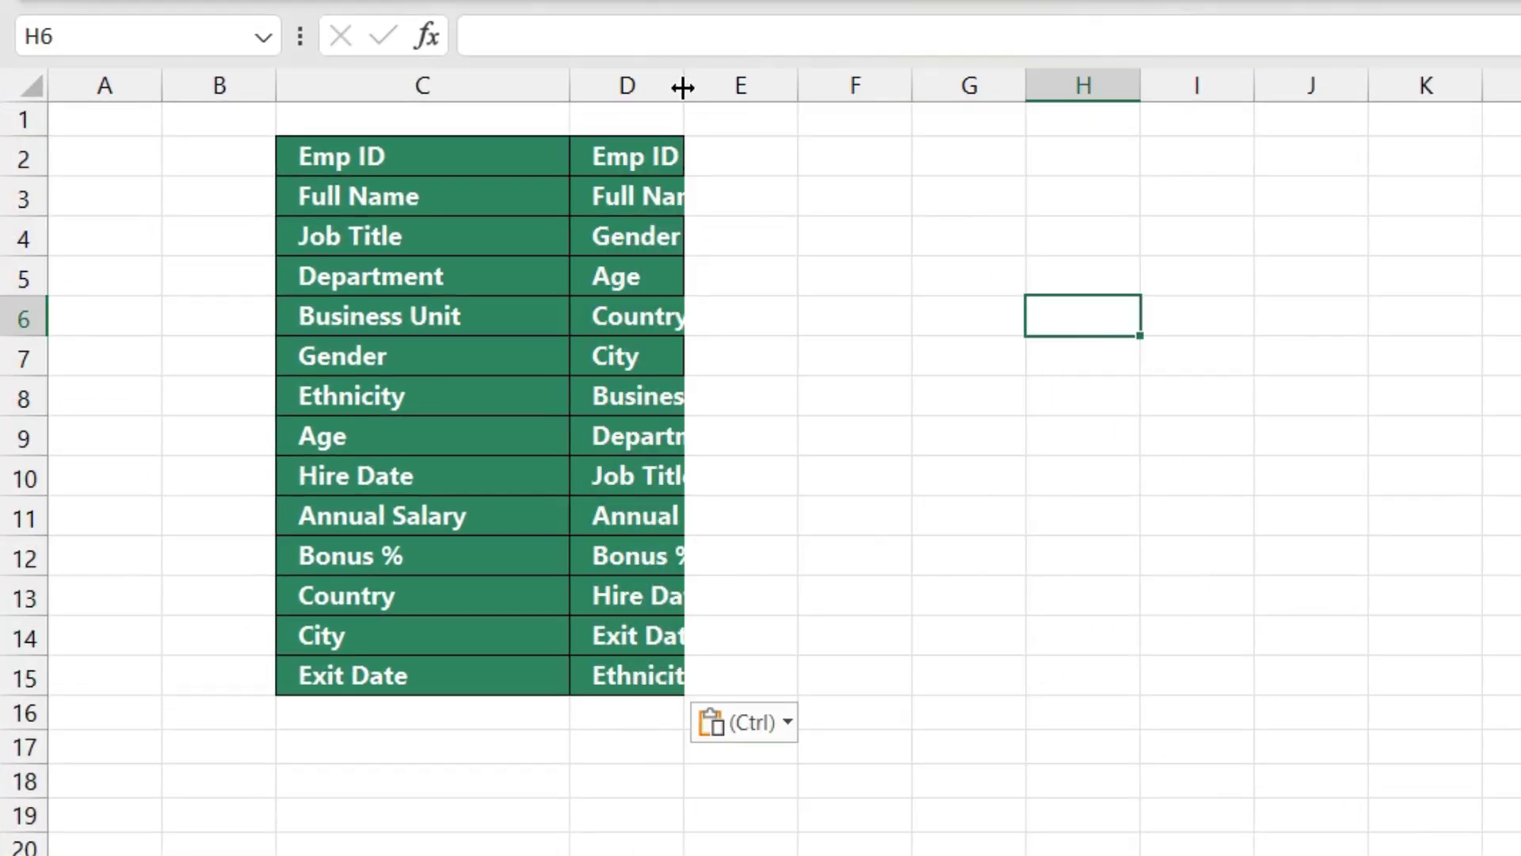
left_click_drag(682, 85, 901, 87)
left_click(1188, 550)
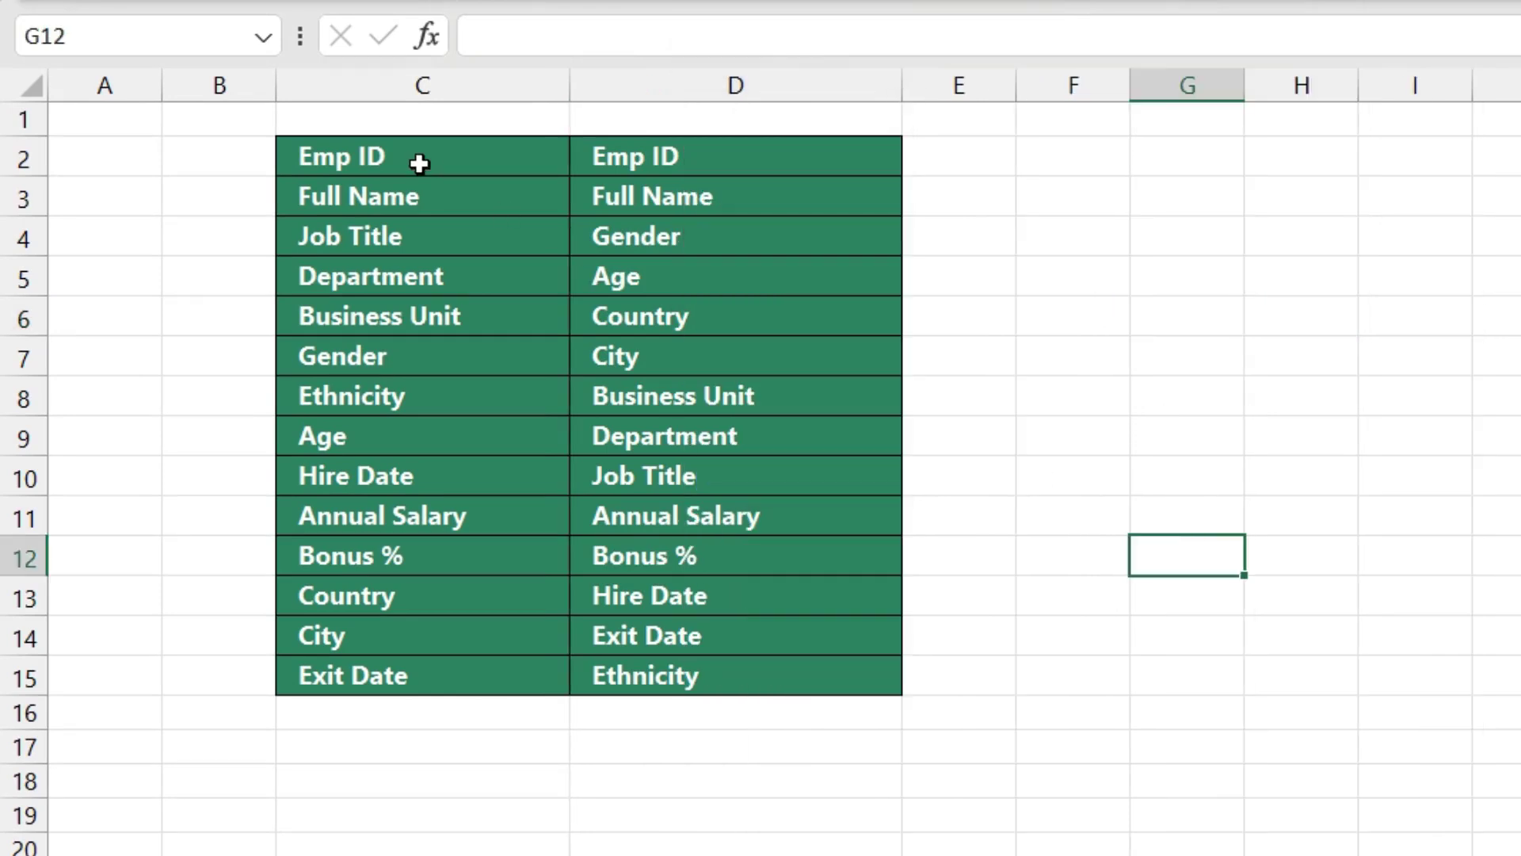
Compare the original headers in column C against the reordered ones in column D.
left_click_drag(417, 159, 444, 667)
left_click(698, 460)
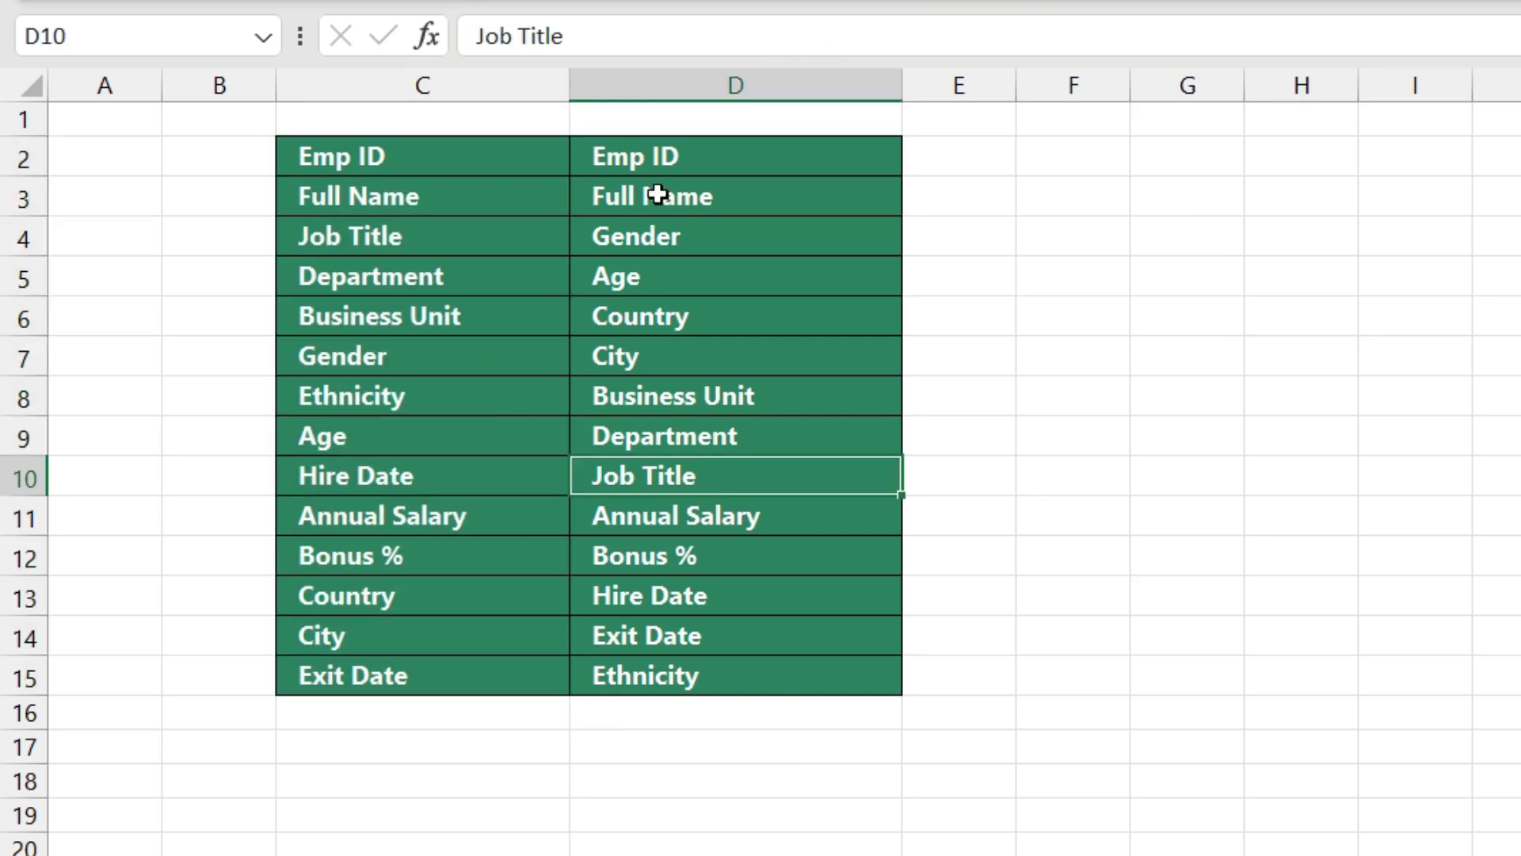
left_click_drag(657, 156, 711, 674)
left_click(1186, 599)
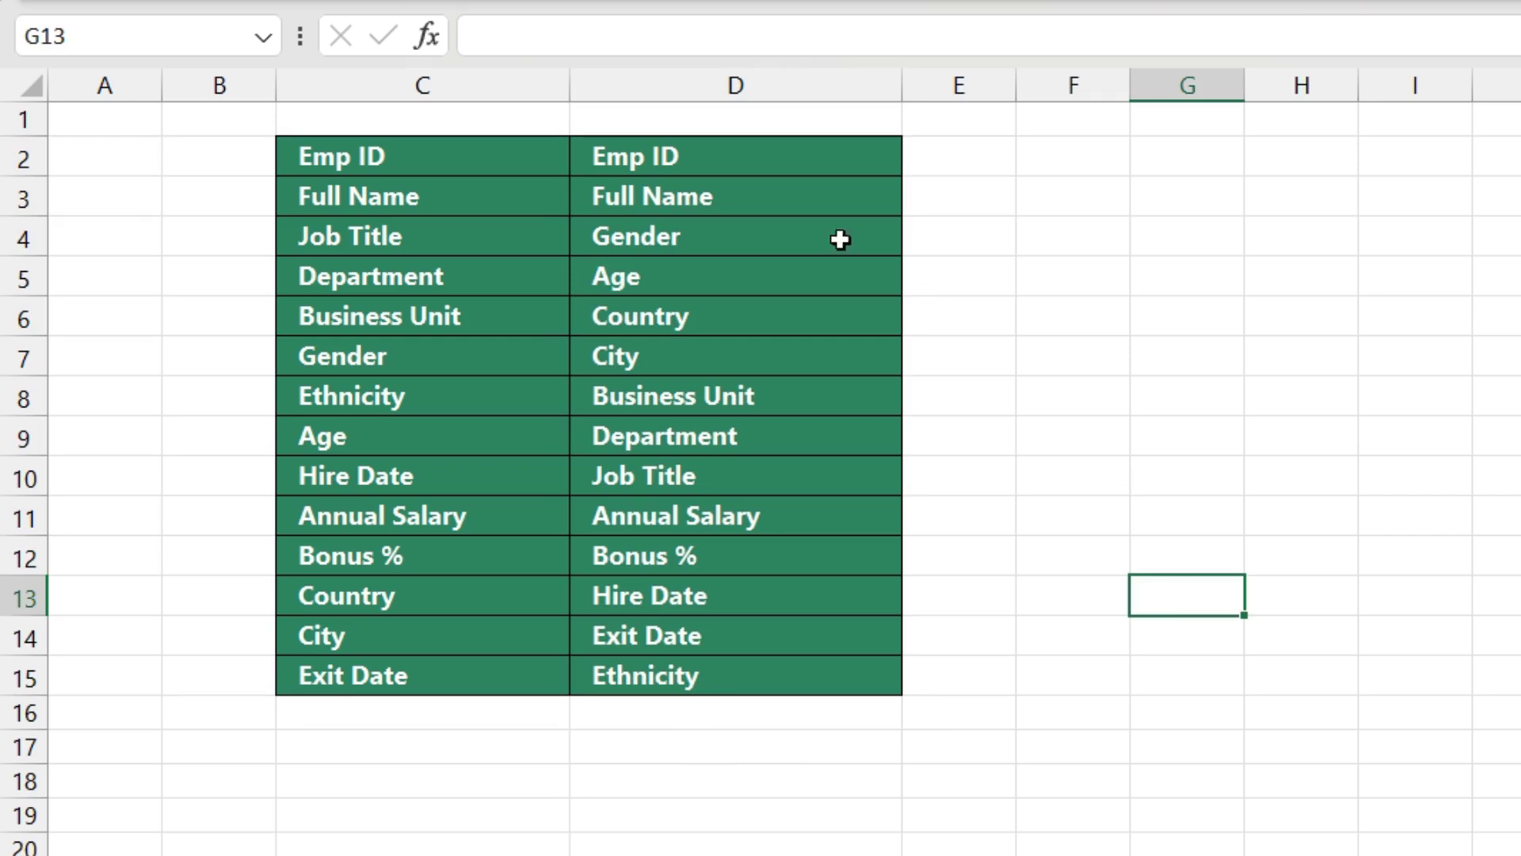
left_click_drag(466, 172, 597, 166)
left_click(535, 184)
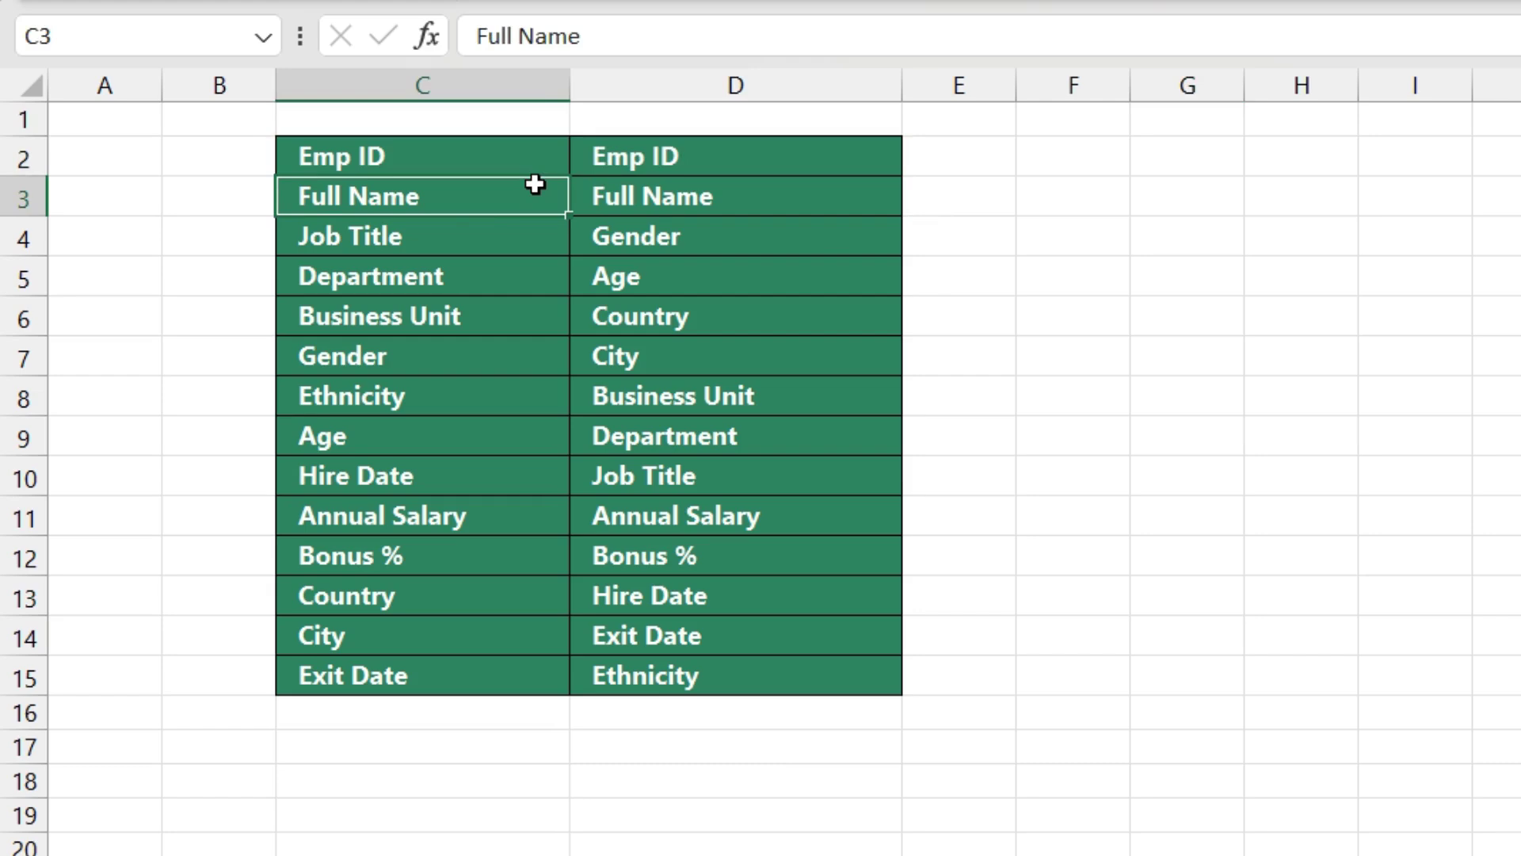
left_click(474, 231)
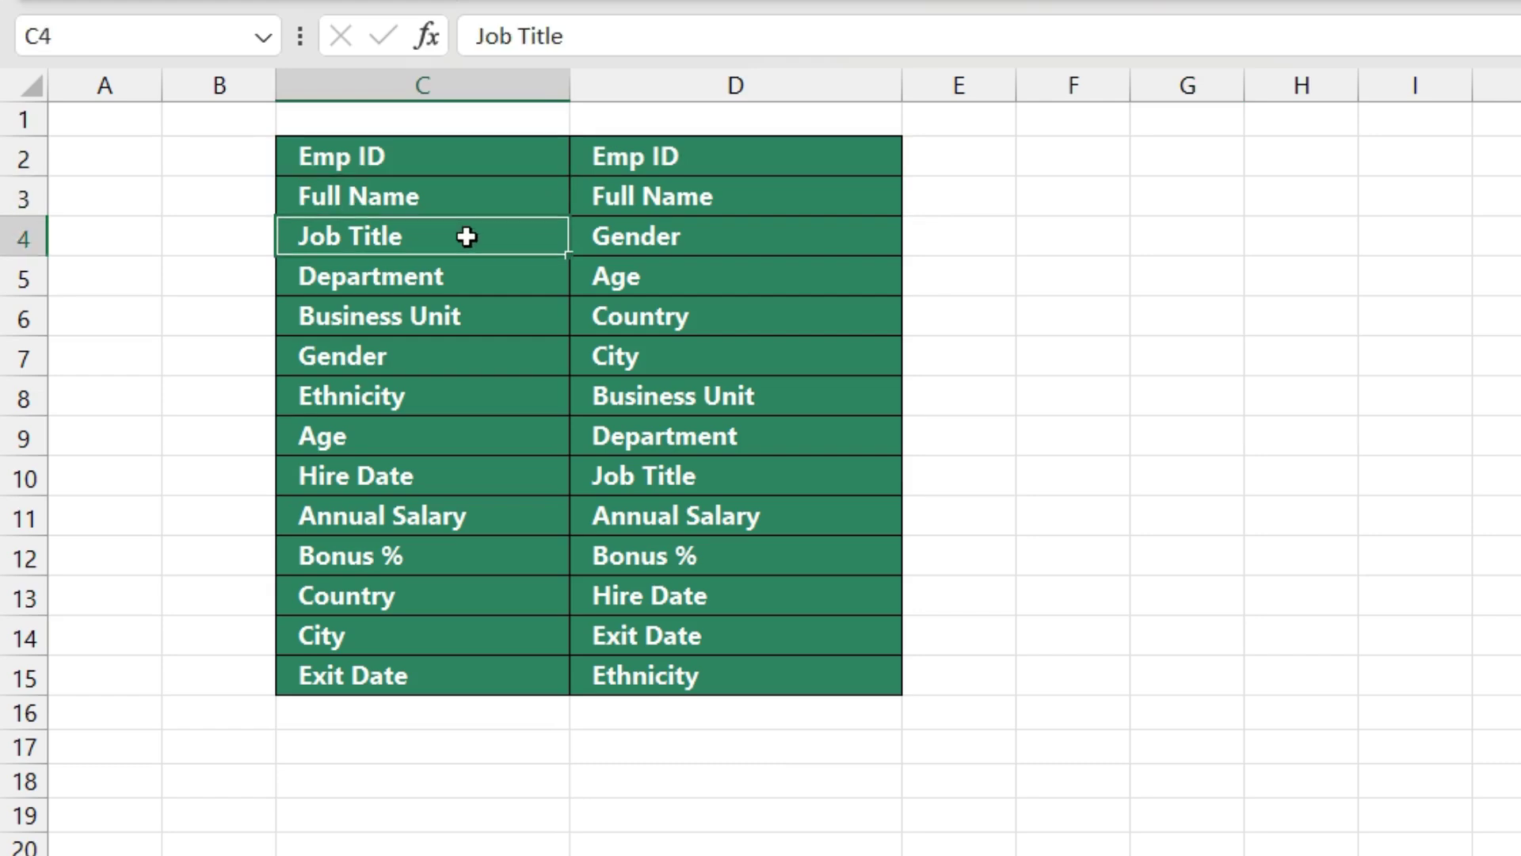
left_click(661, 236)
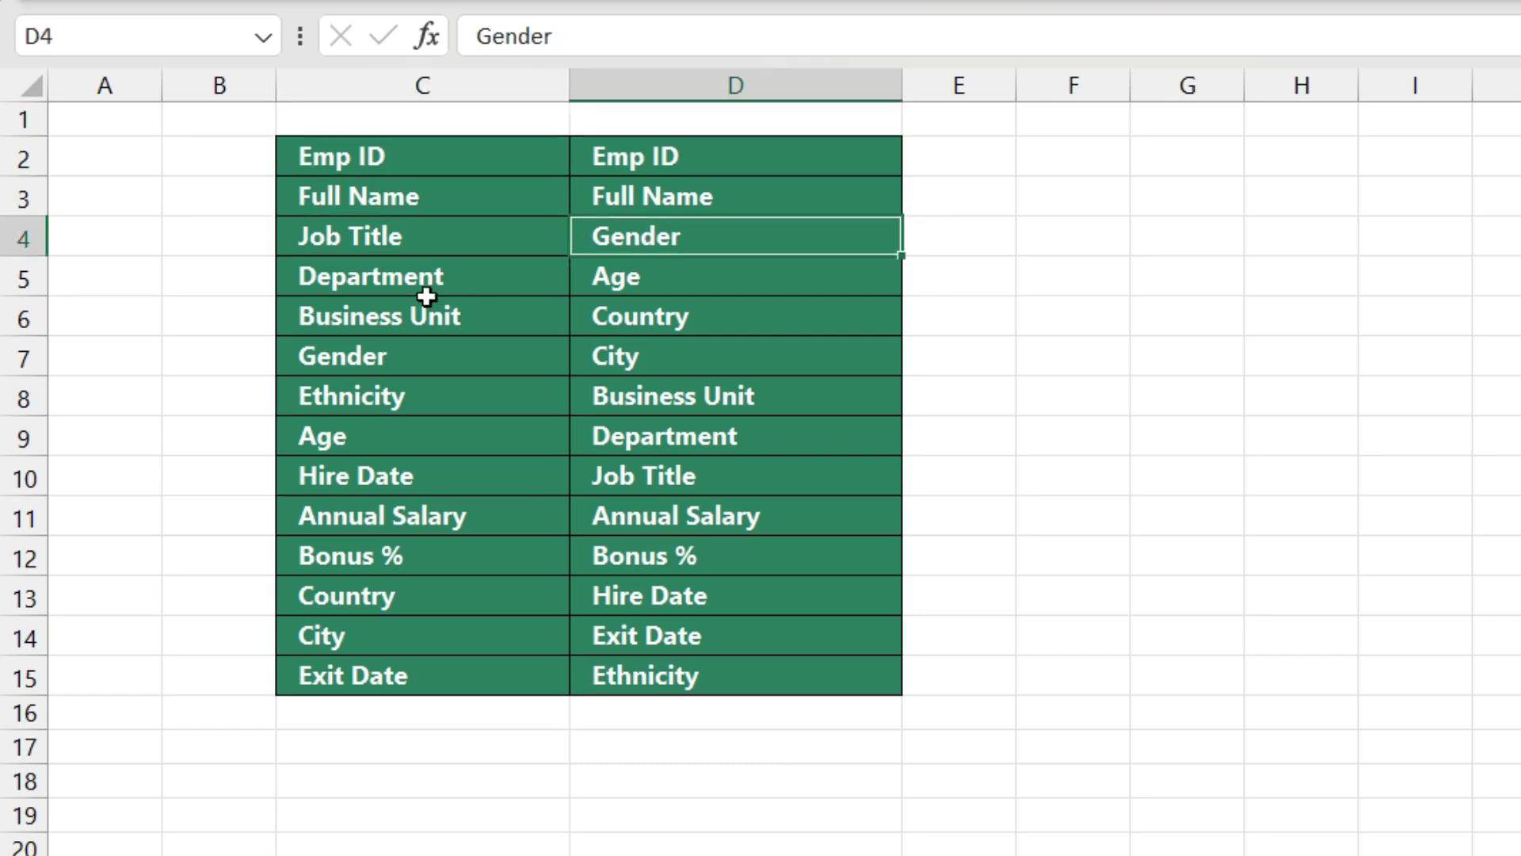
left_click(401, 279)
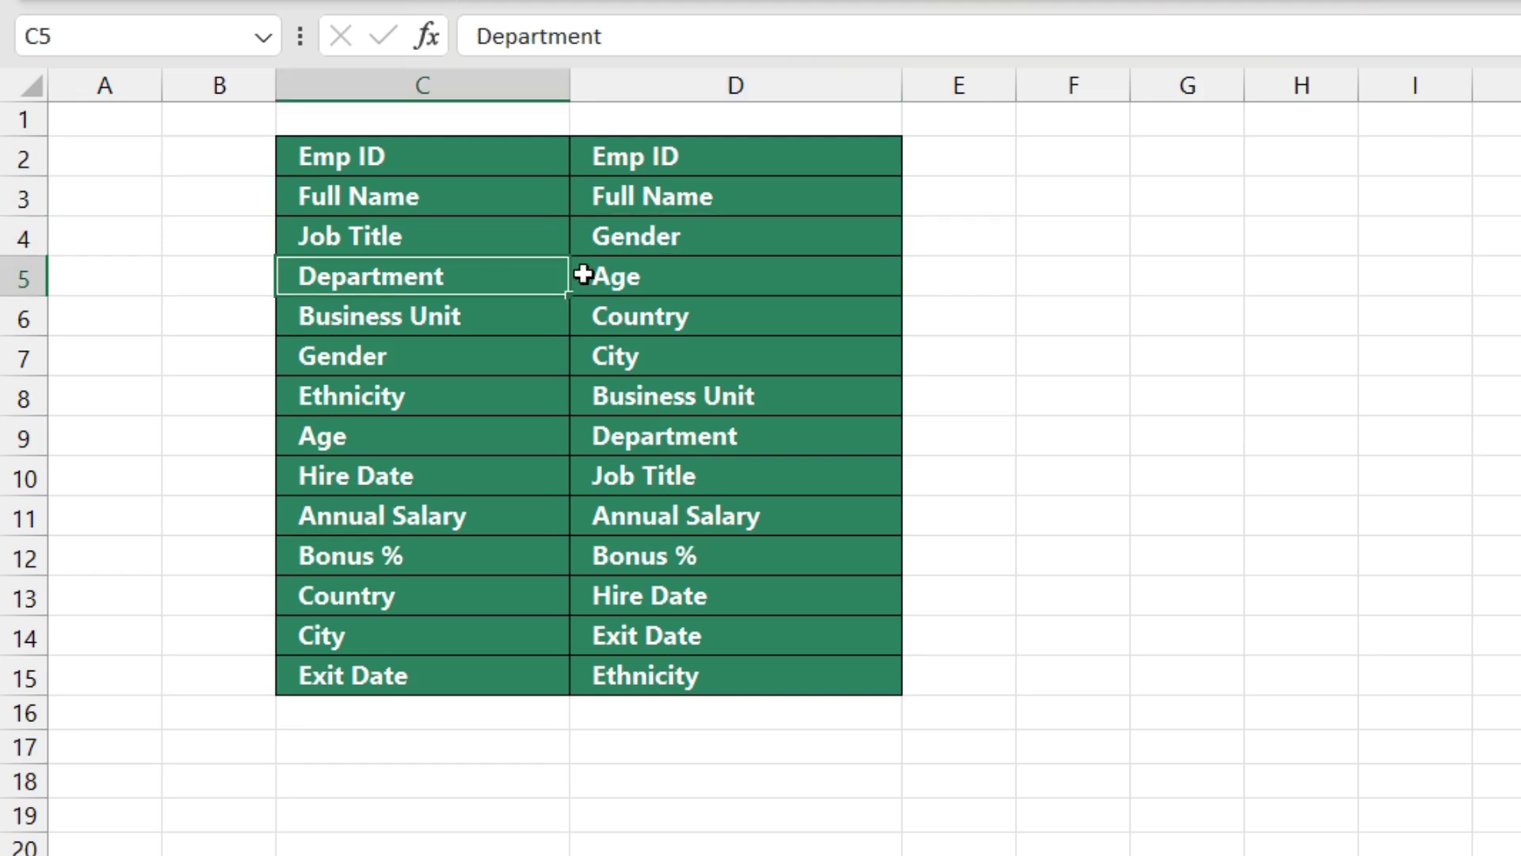
left_click(681, 275)
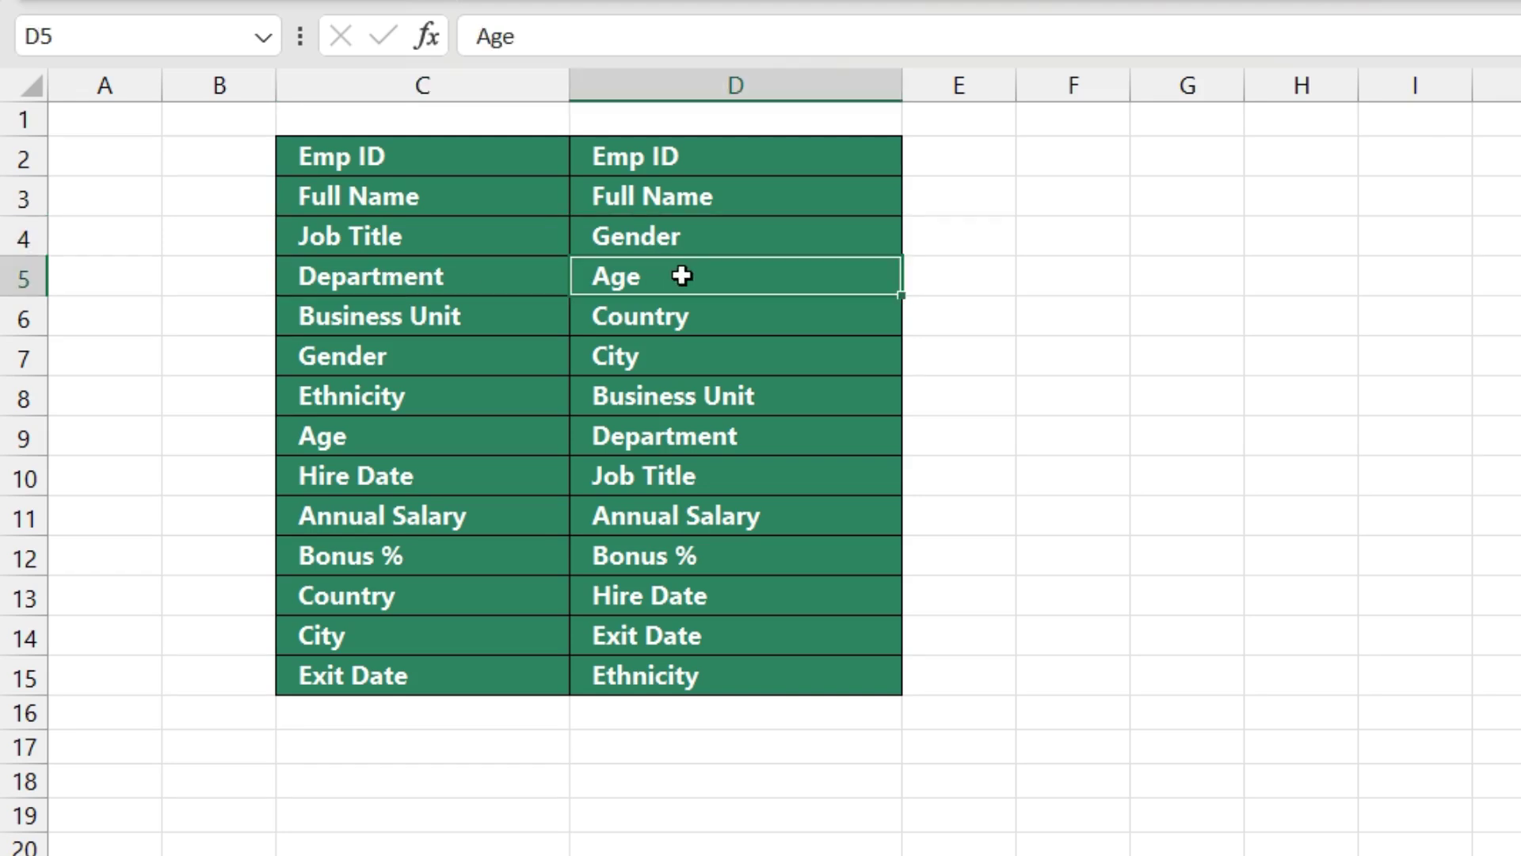
left_click(413, 316)
left_click(654, 307)
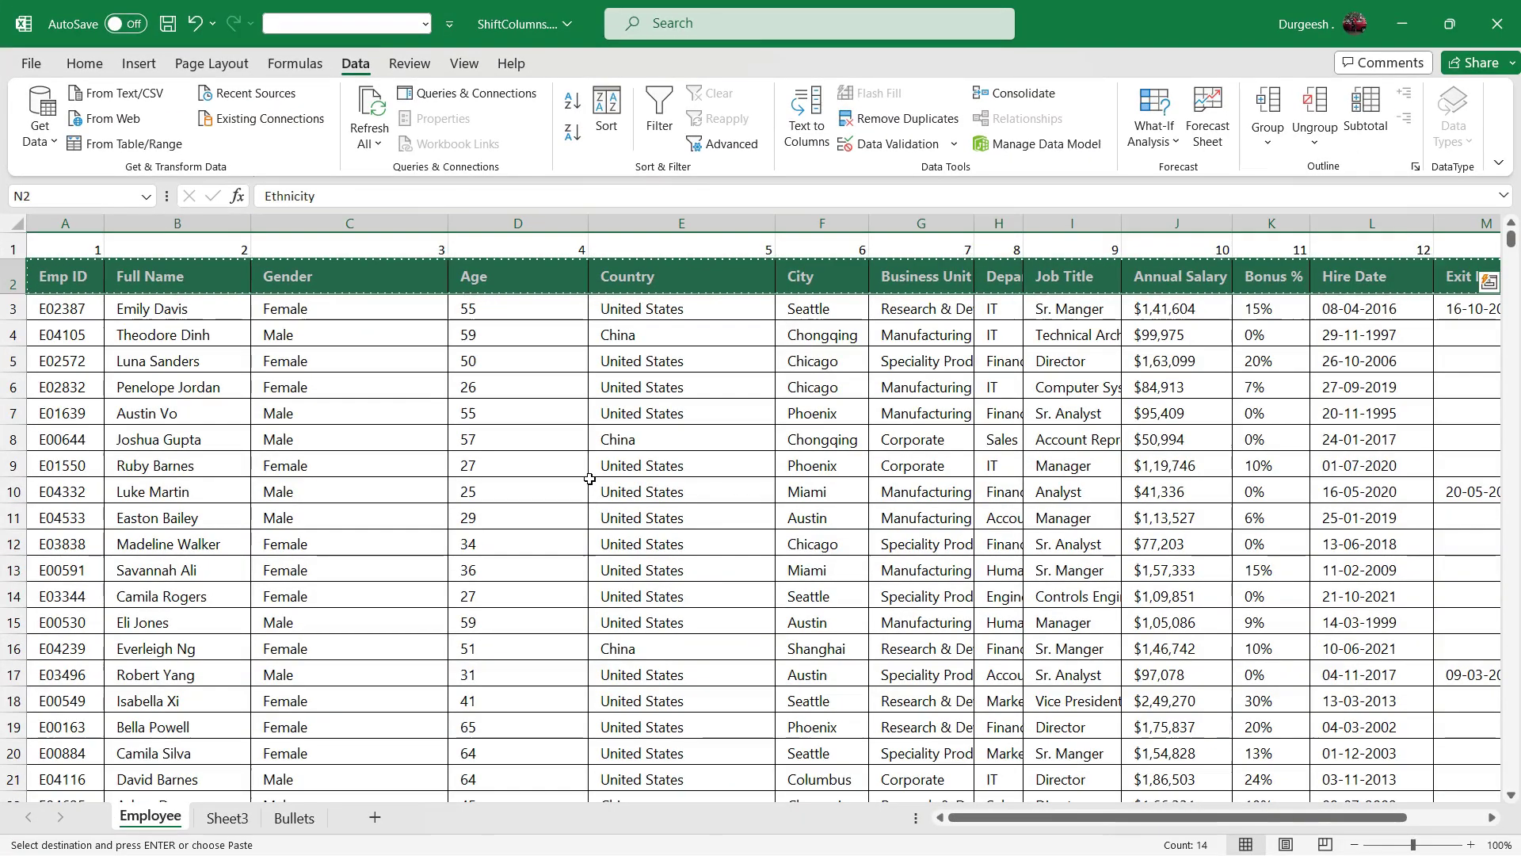
left_click(591, 485)
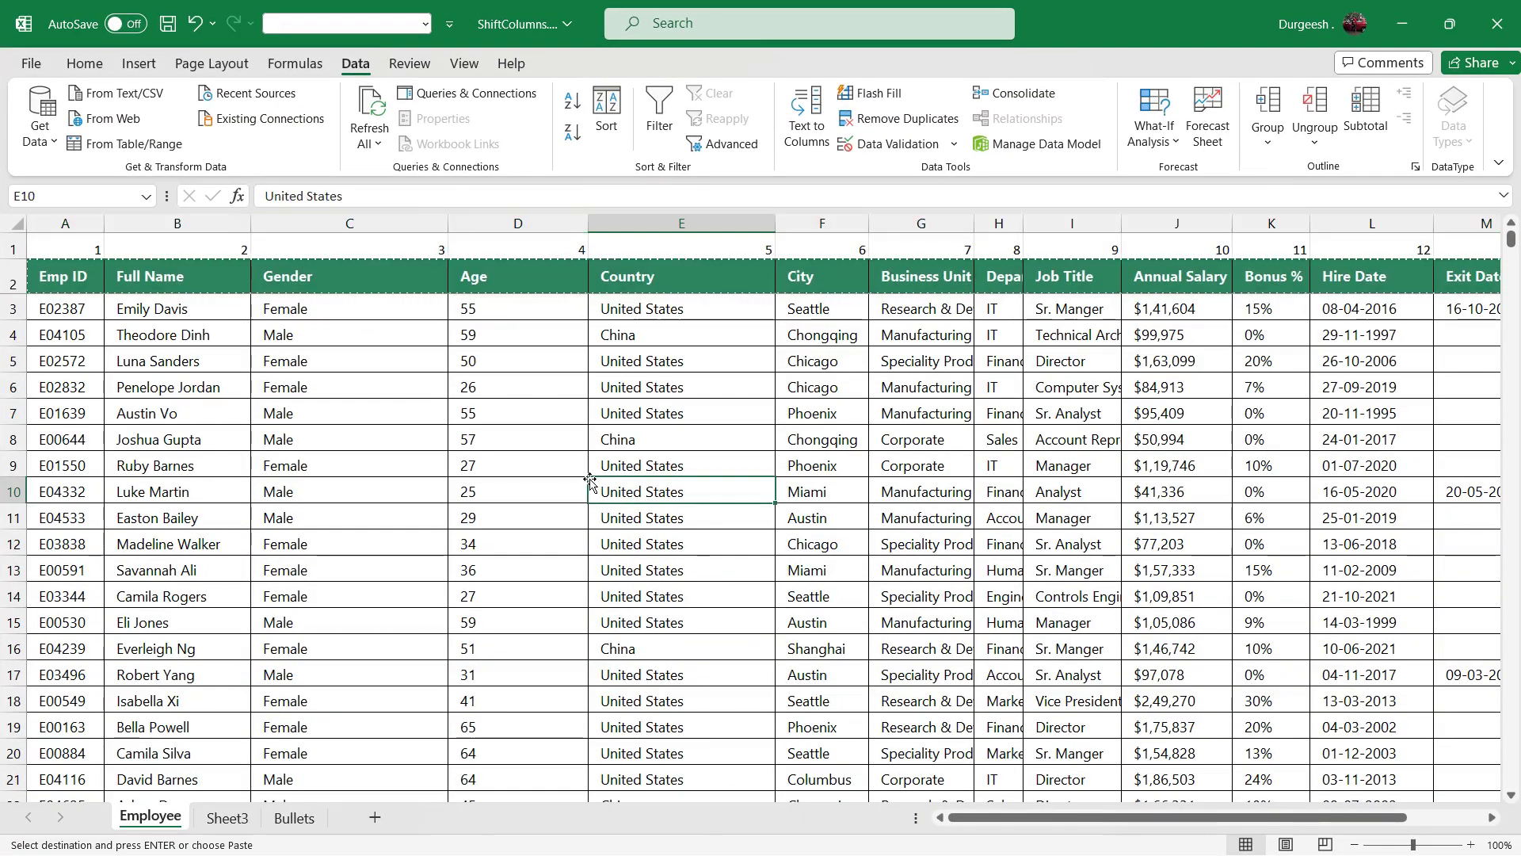
key("Escape")
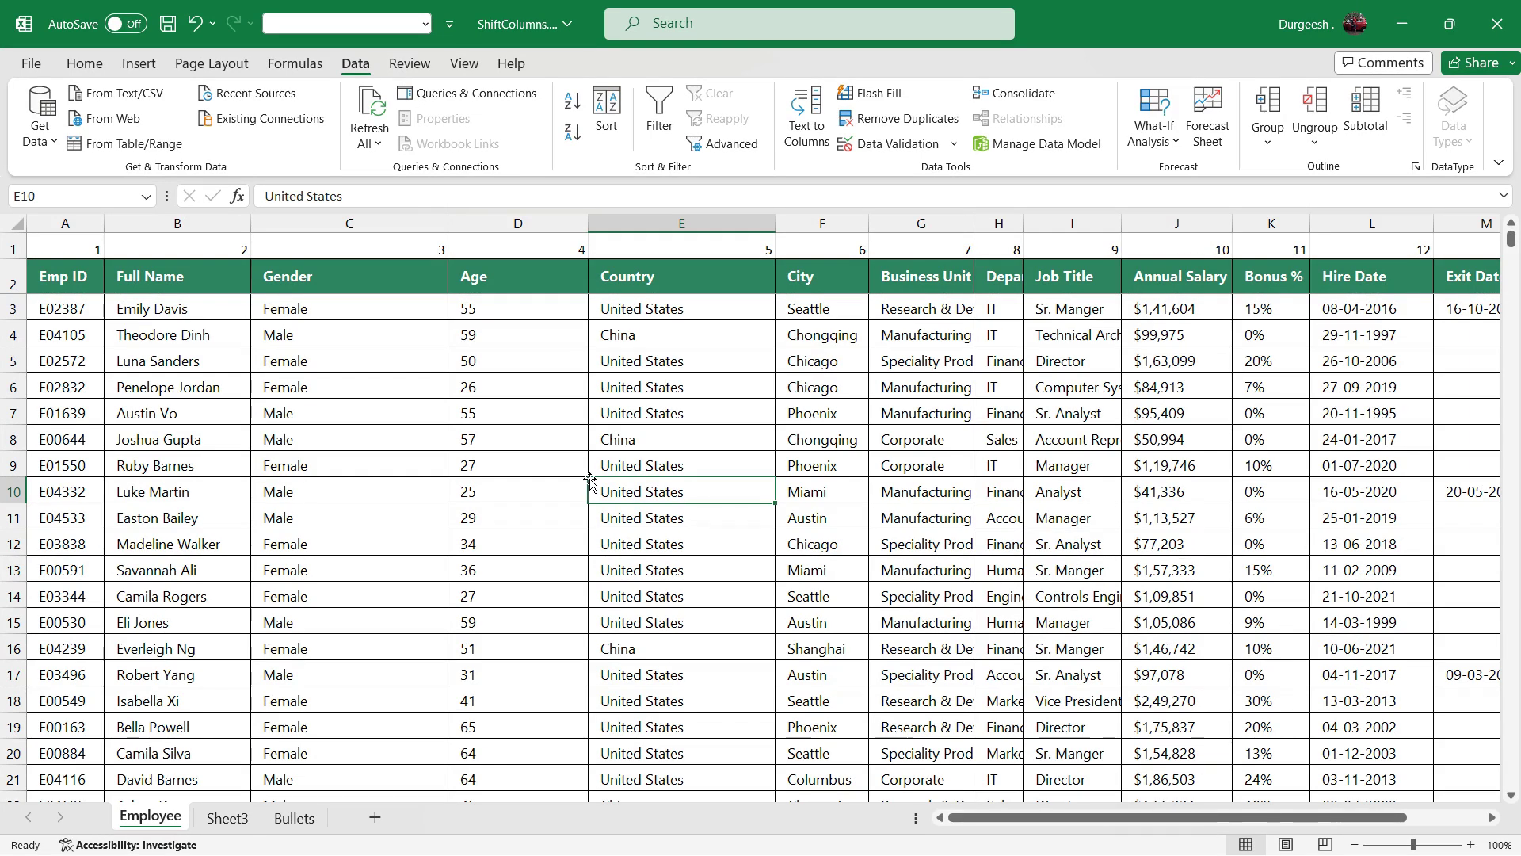
key("Up")
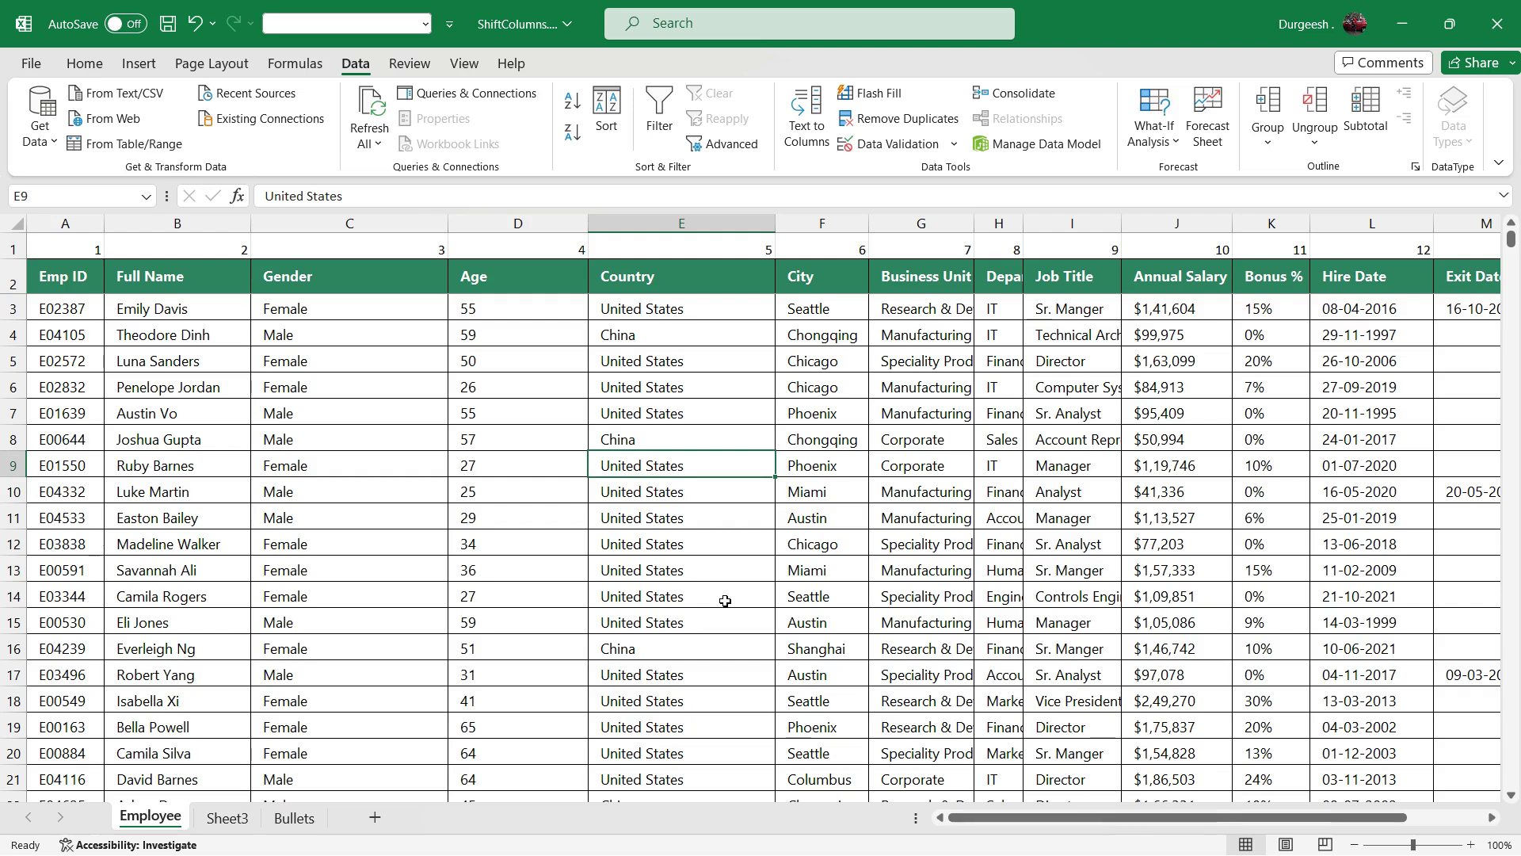
On the Bullets sheet, inspect the two bulleted Employee Names lists and the ten empty Products cells.
left_click(304, 819)
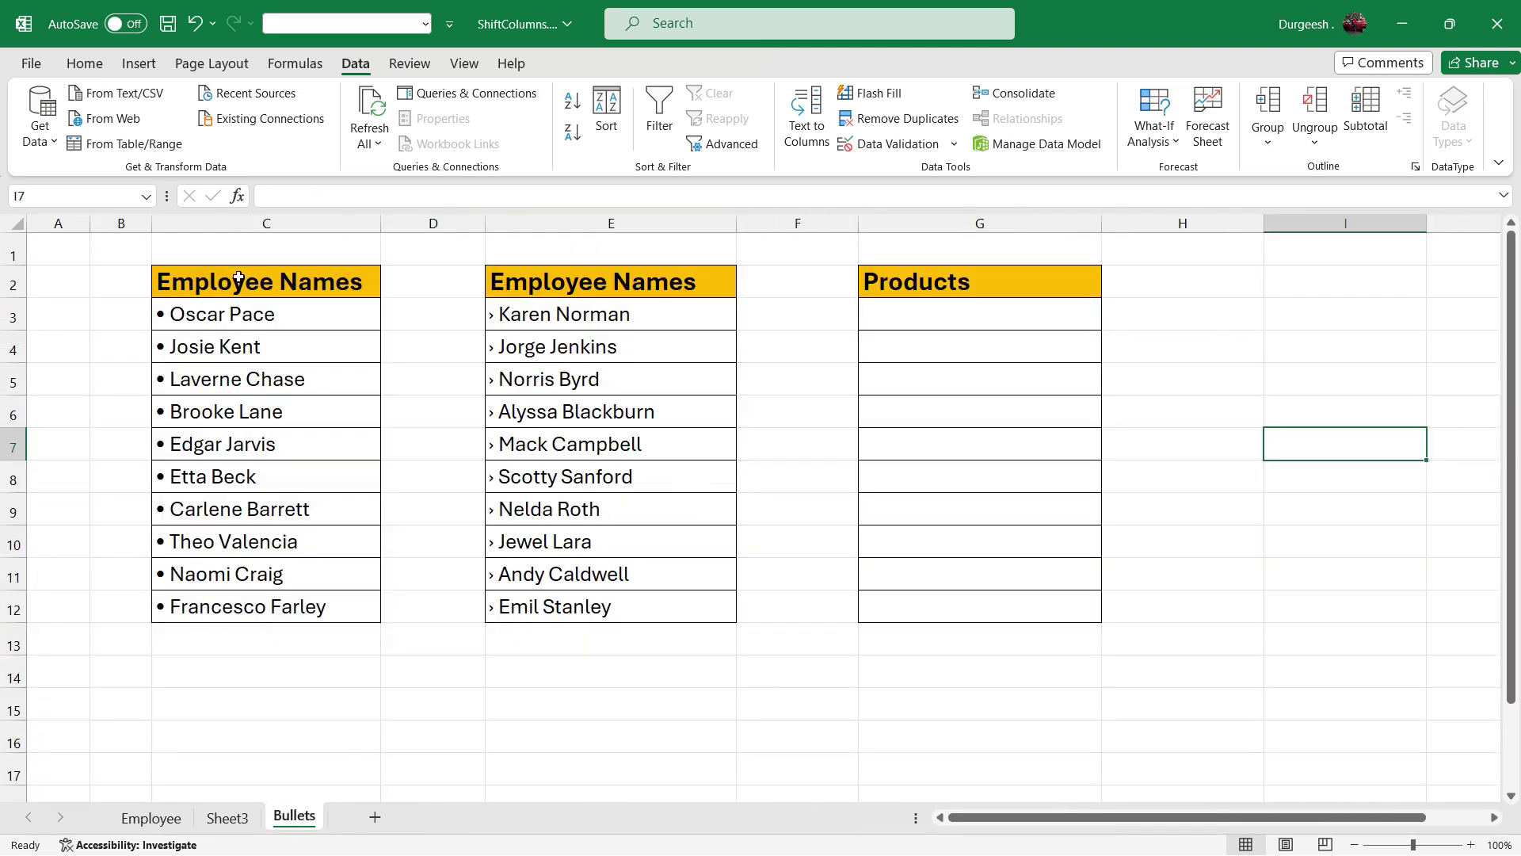
left_click_drag(238, 277, 261, 606)
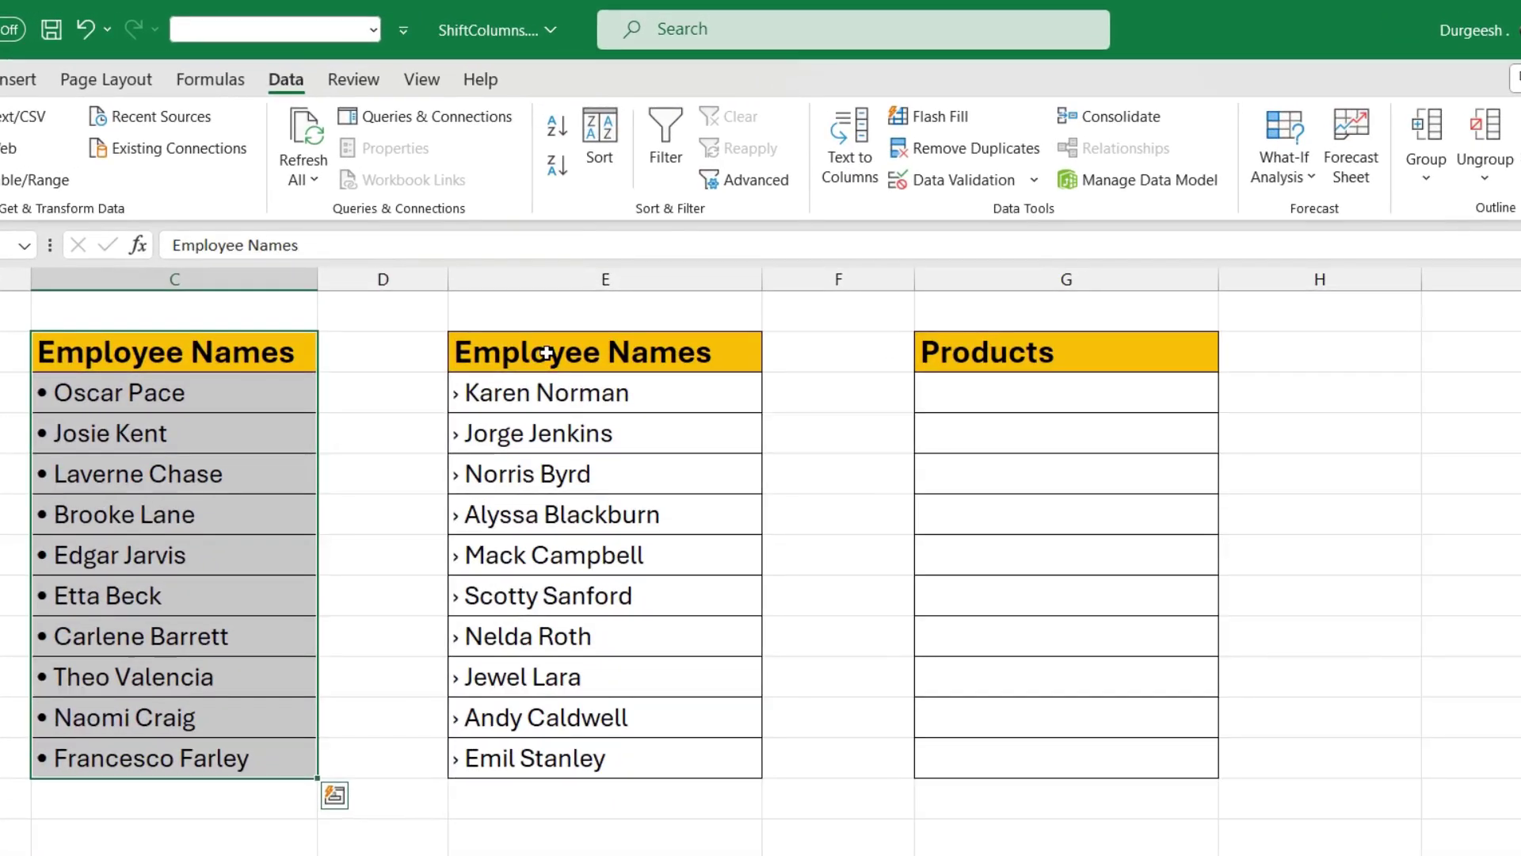
left_click_drag(547, 354, 547, 758)
left_click(821, 574)
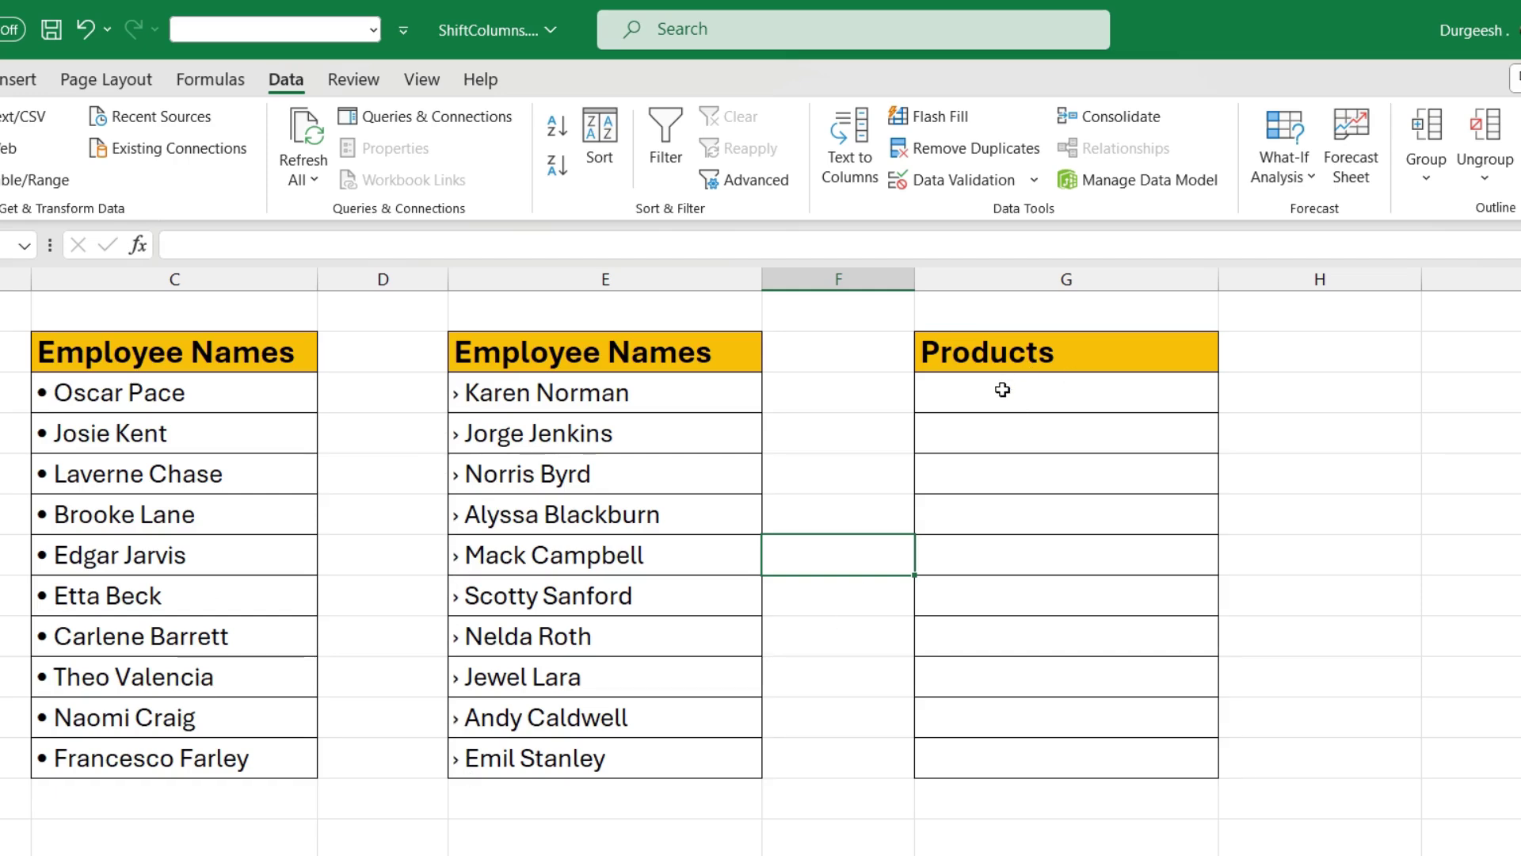
left_click_drag(1002, 390, 1022, 758)
left_click(1062, 403)
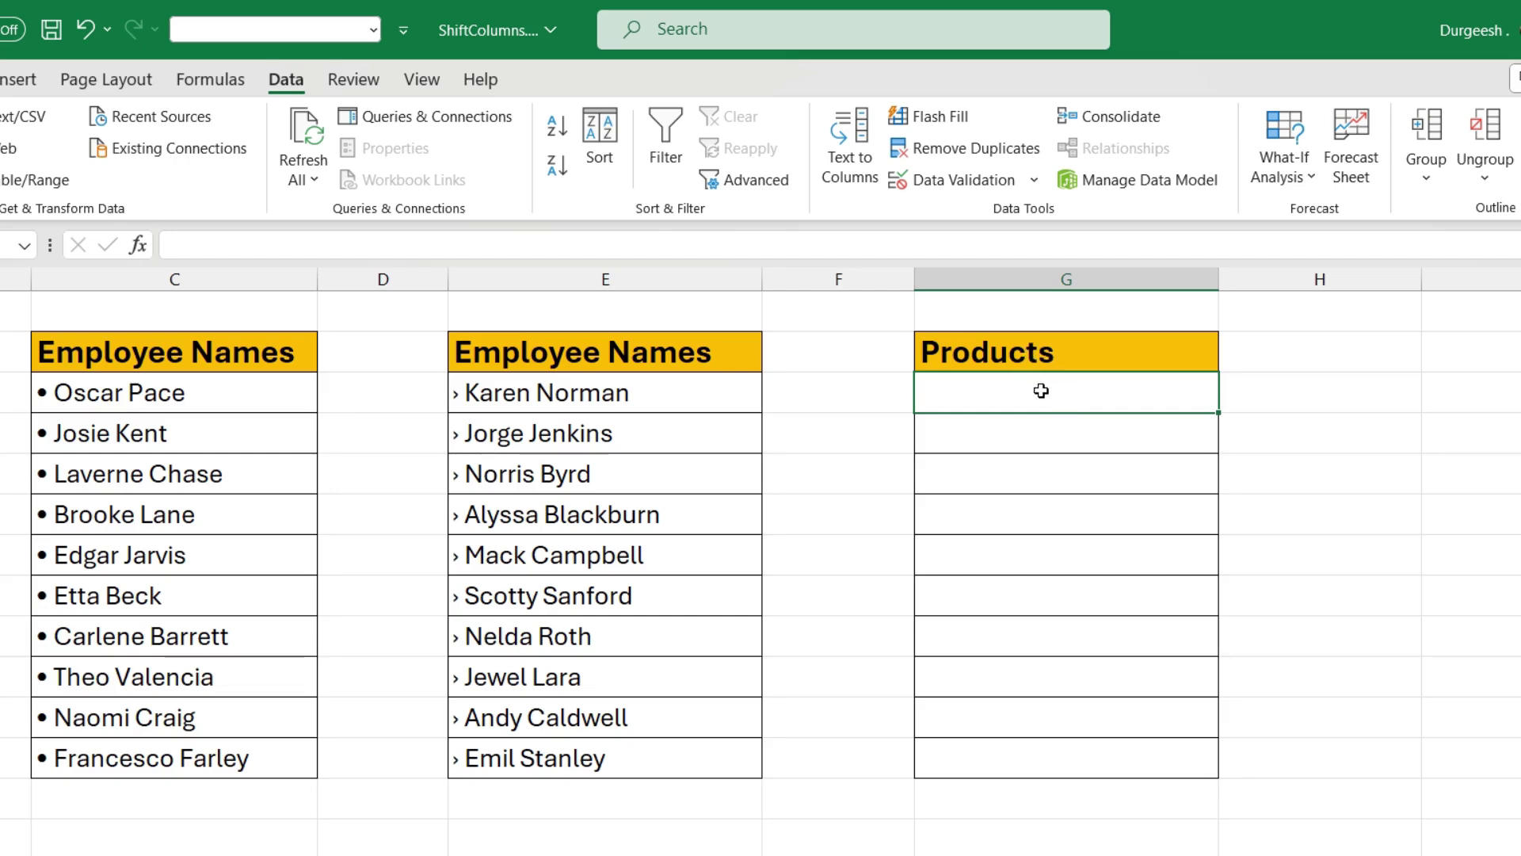
left_click_drag(1021, 393, 1029, 747)
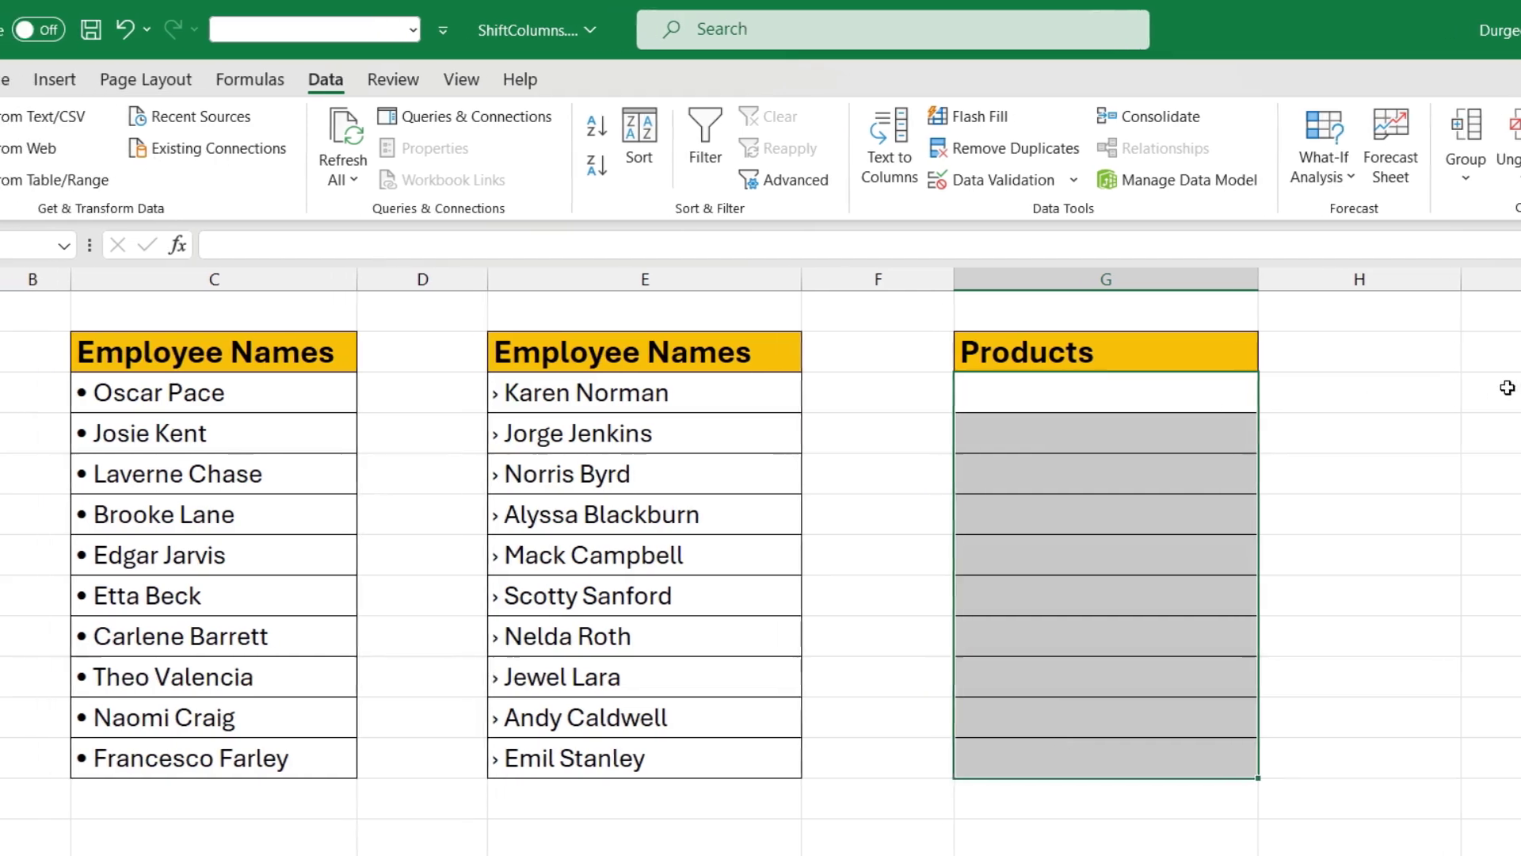
left_click(1465, 387)
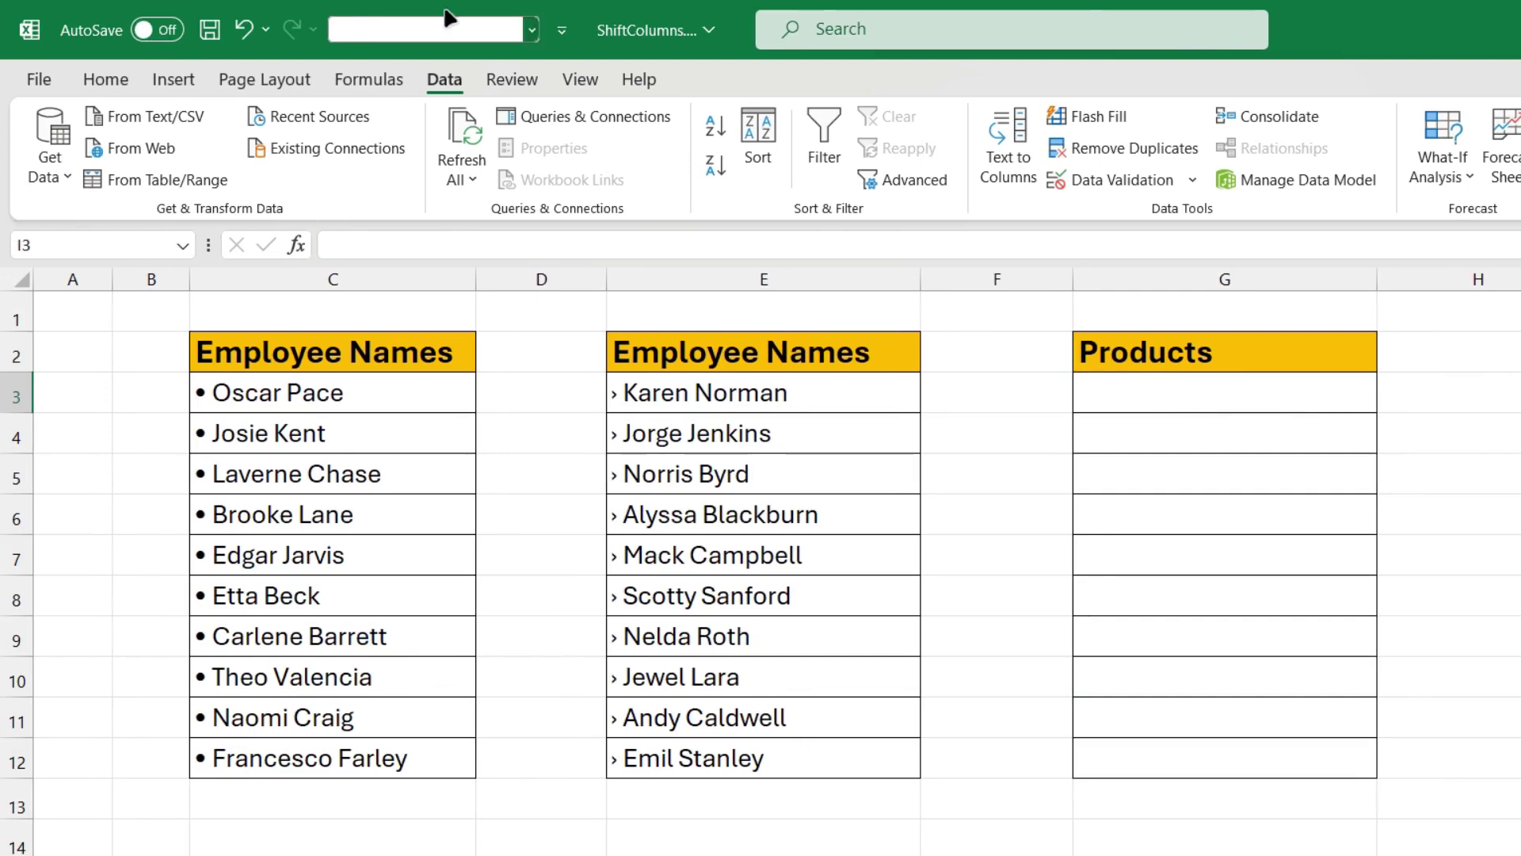
Insert a Rightwards Arrow symbol into a spare column I cell, then select Products cells G3:G12.
left_click(178, 83)
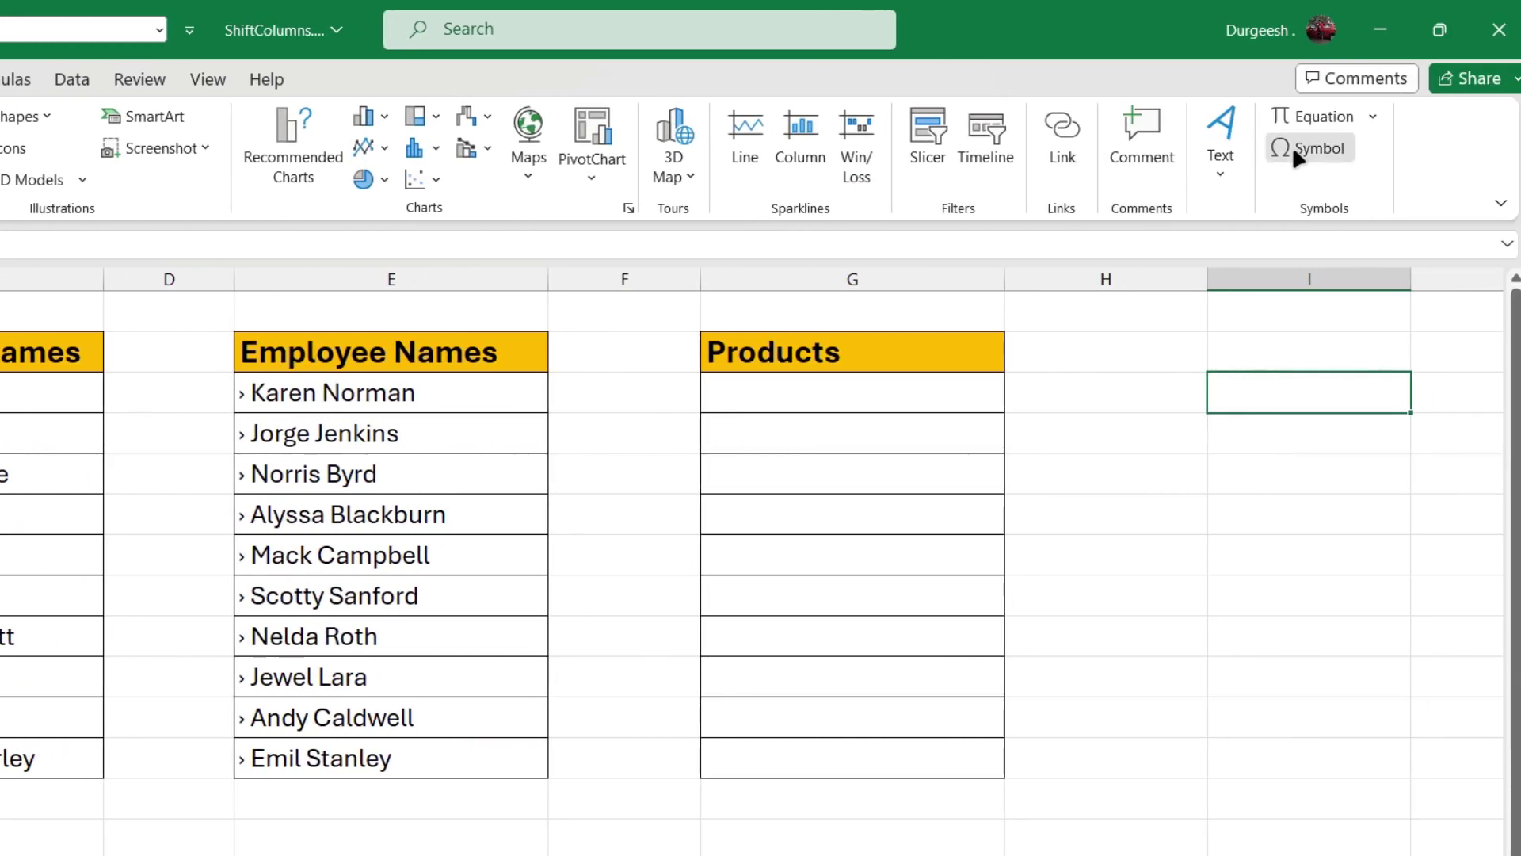
left_click(1291, 148)
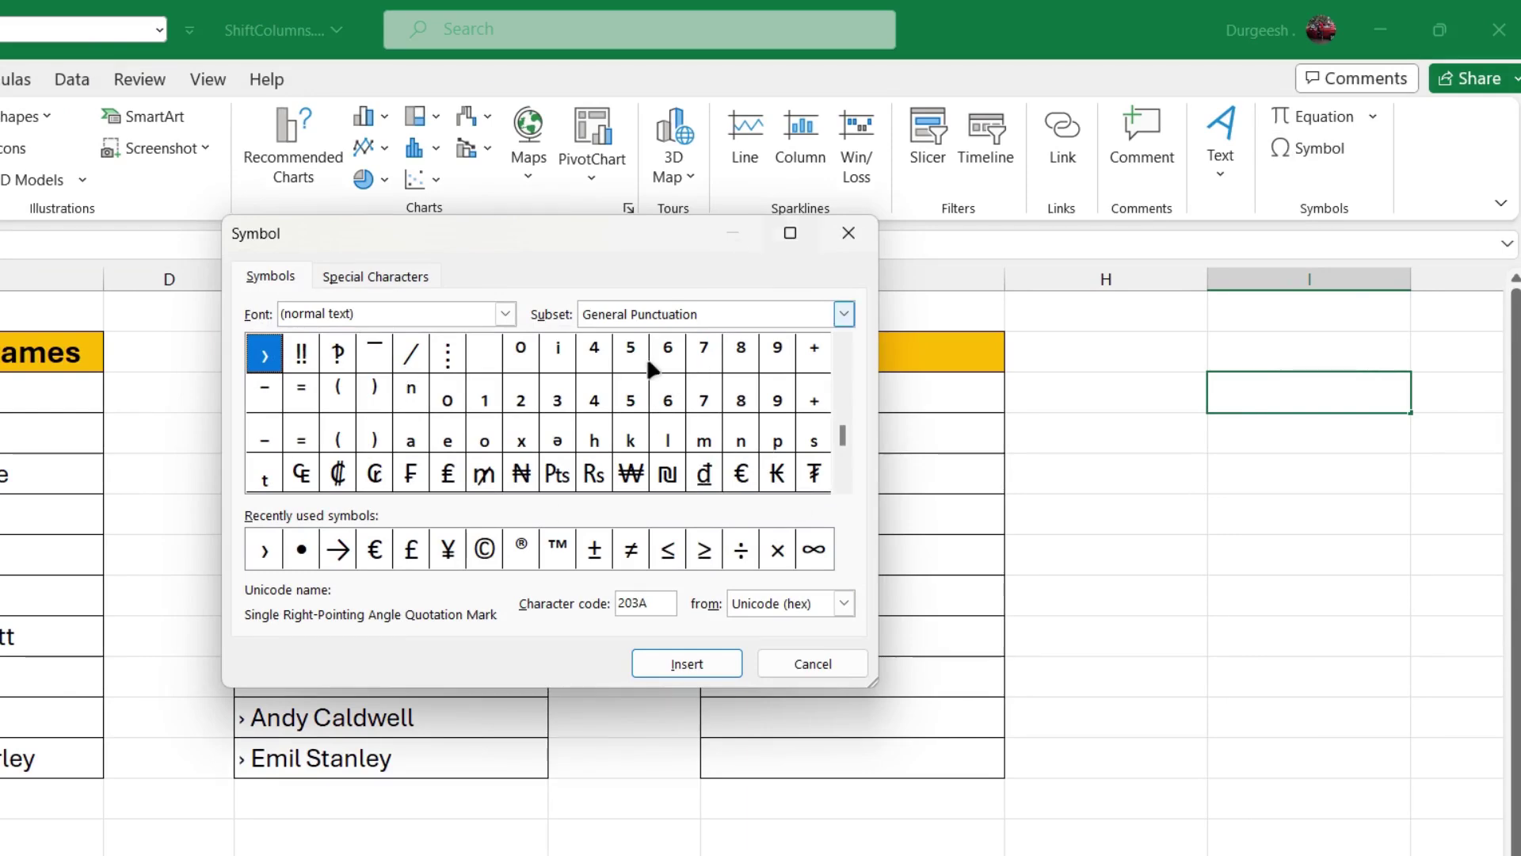
left_click(340, 551)
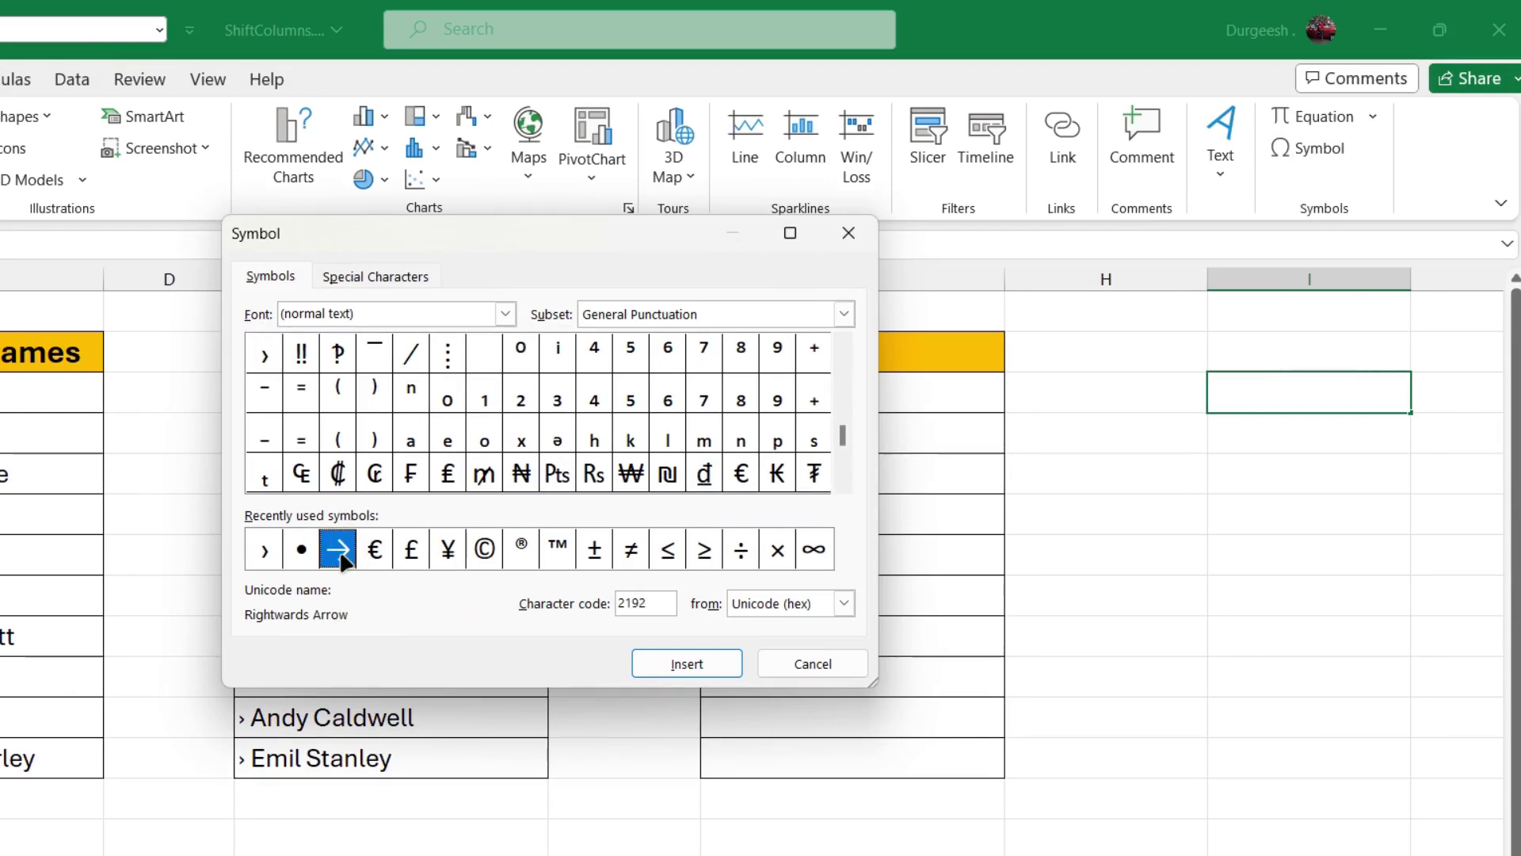
left_click(680, 662)
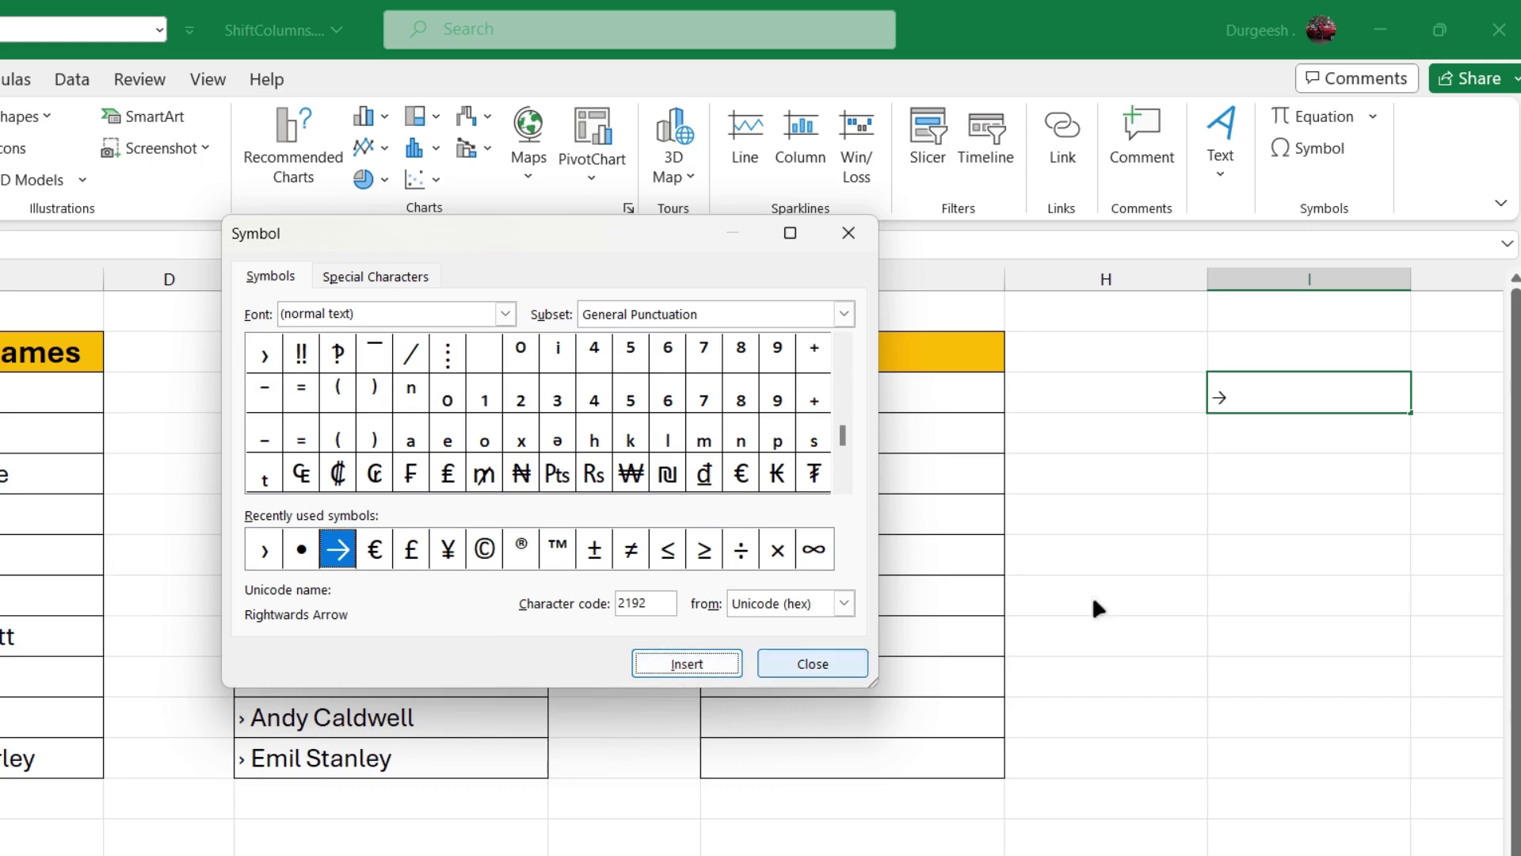
left_click(811, 664)
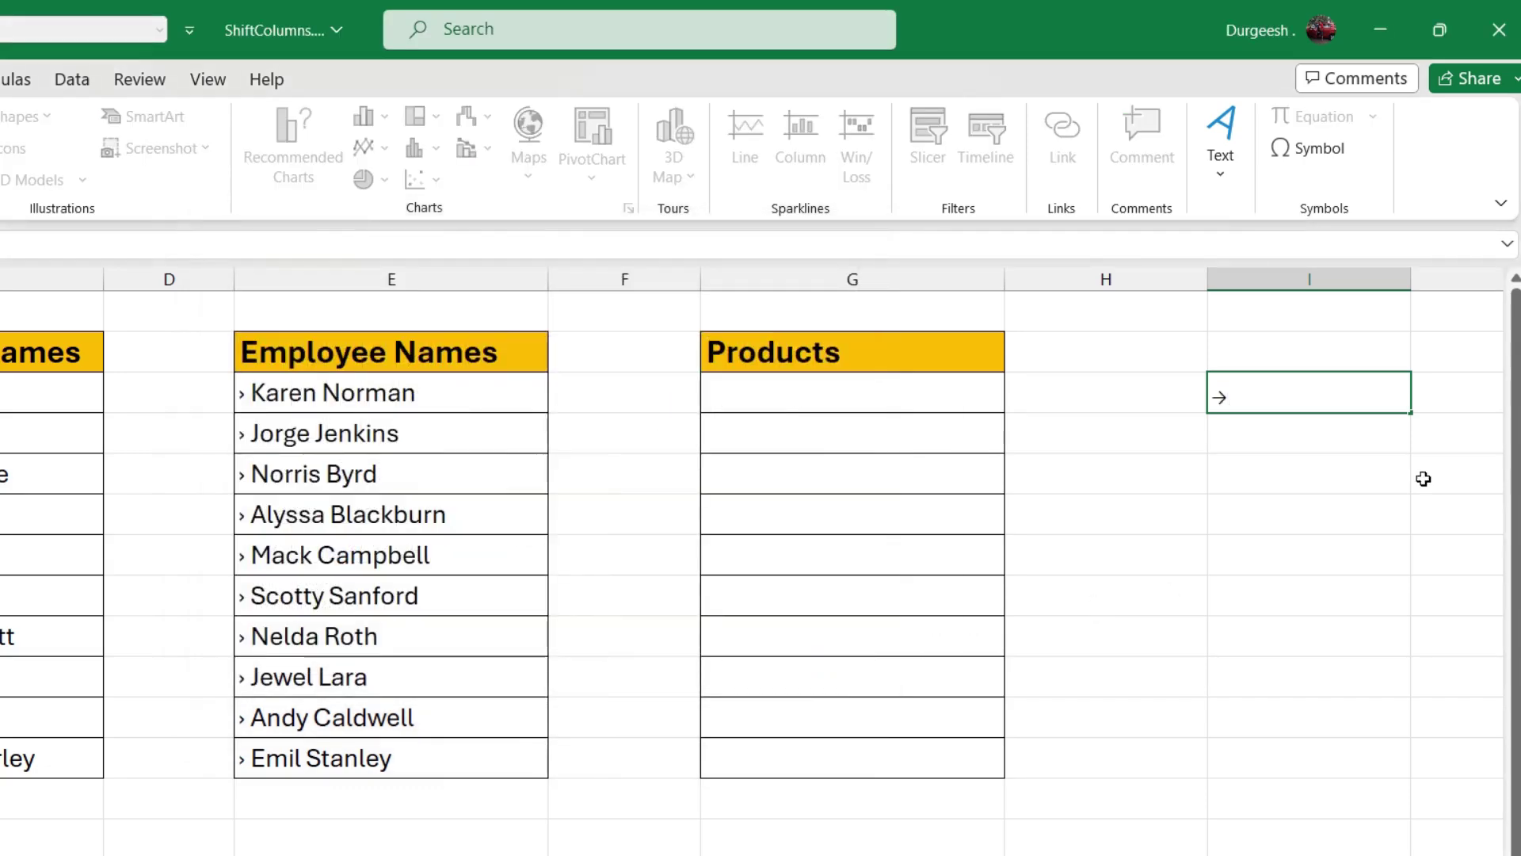
left_click_drag(1231, 396, 1190, 394)
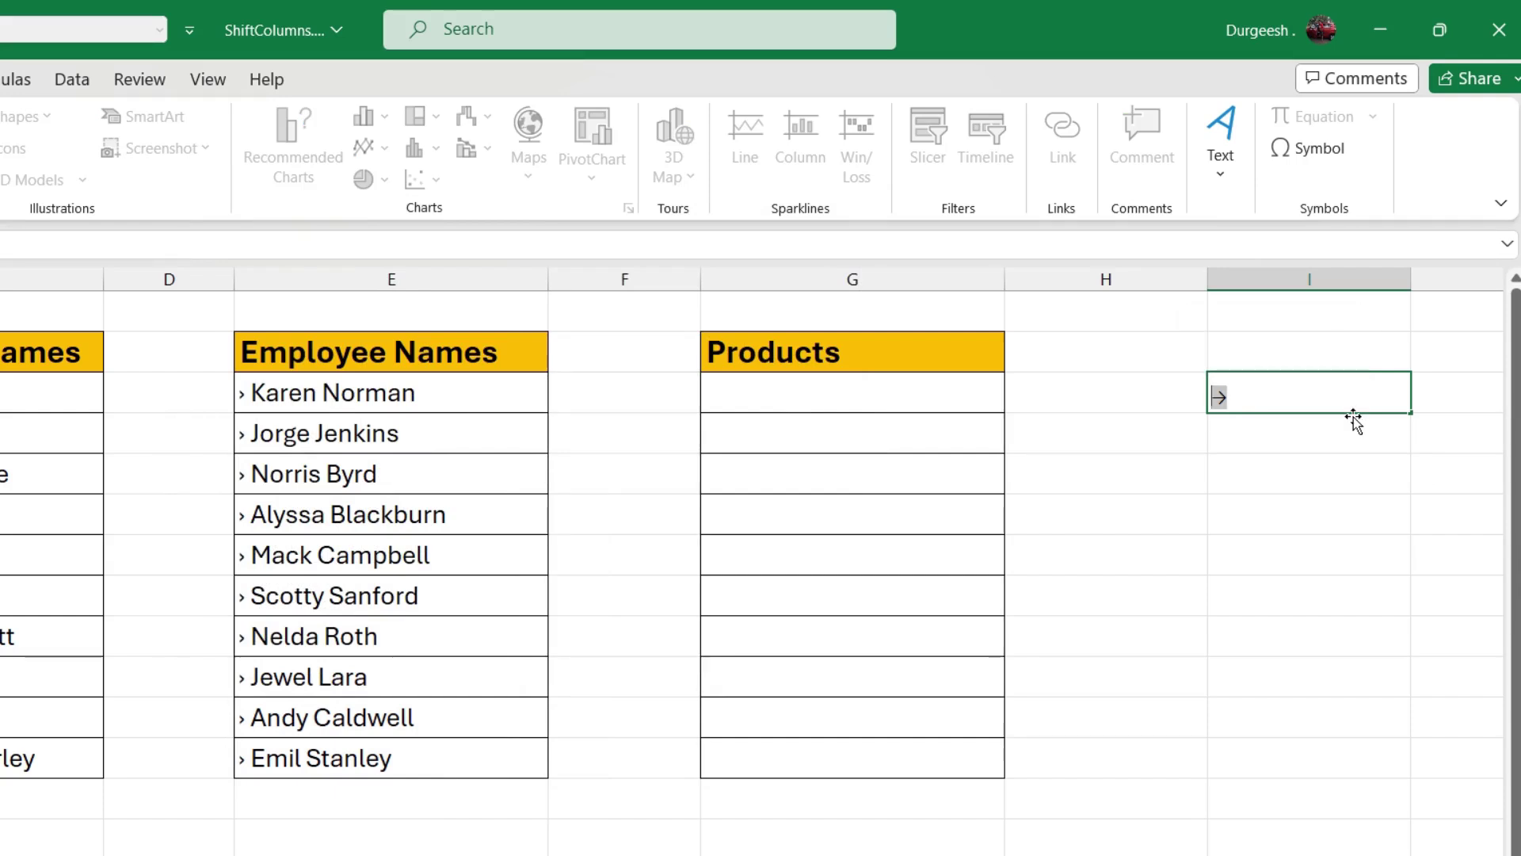
left_click(1300, 469)
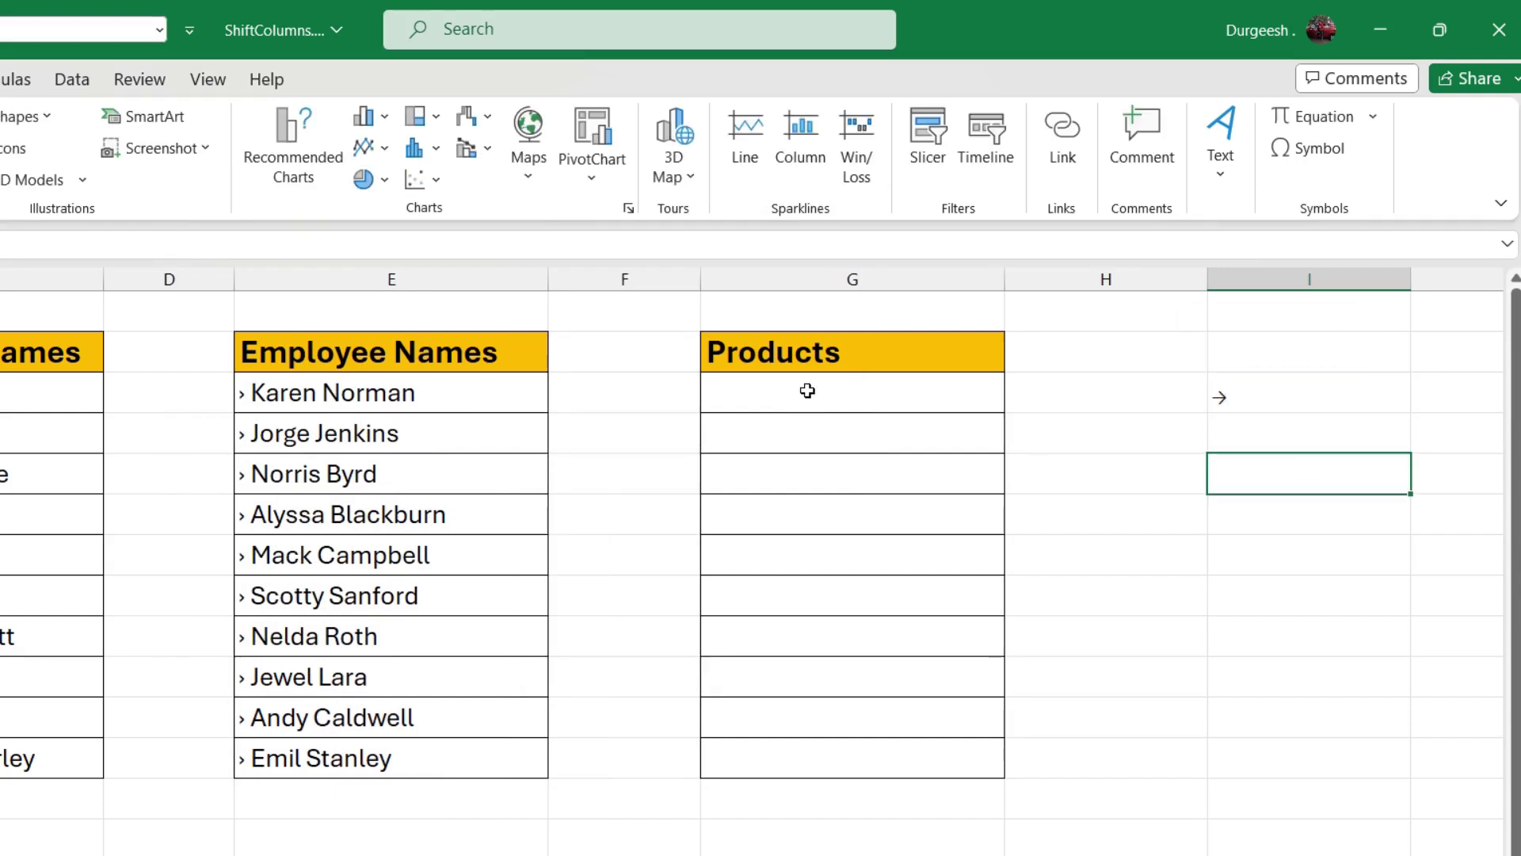
left_click_drag(806, 390, 785, 747)
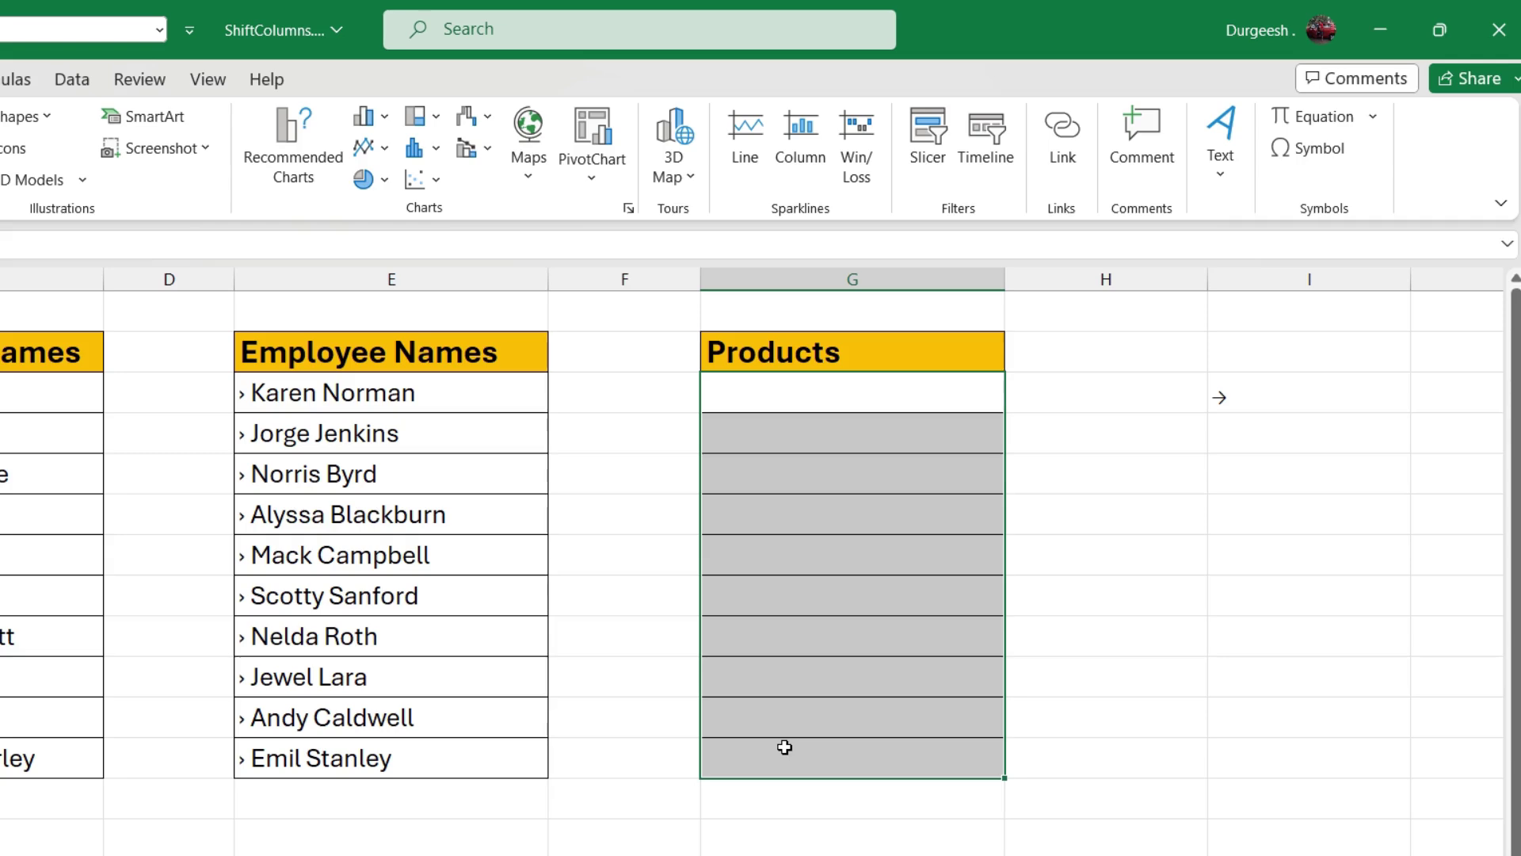
Replace General with the custom format code "→ @" for the empty Products cells.
key("ctrl+1")
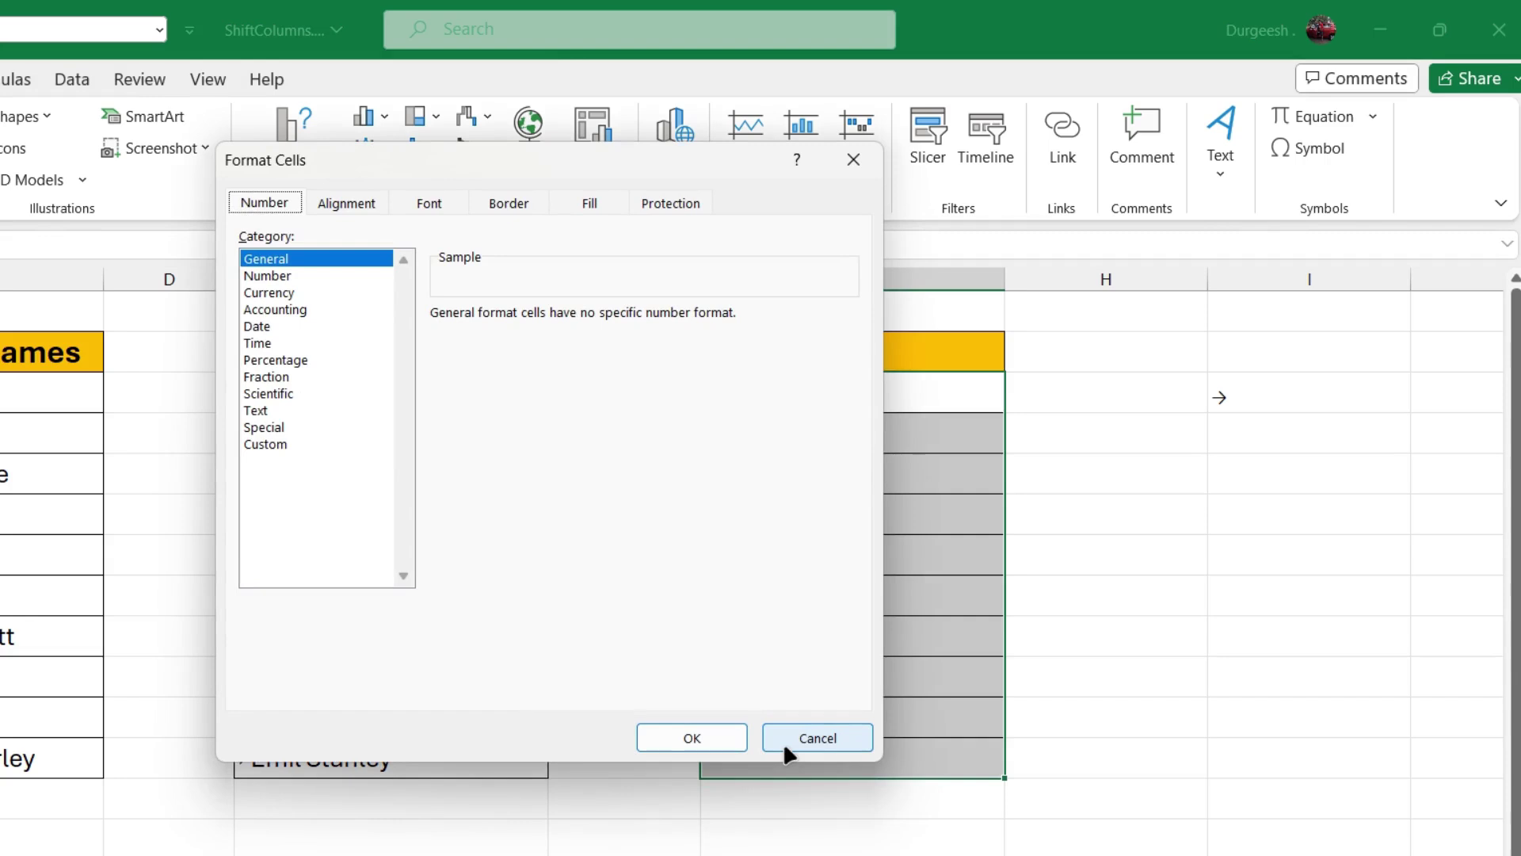
left_click(270, 444)
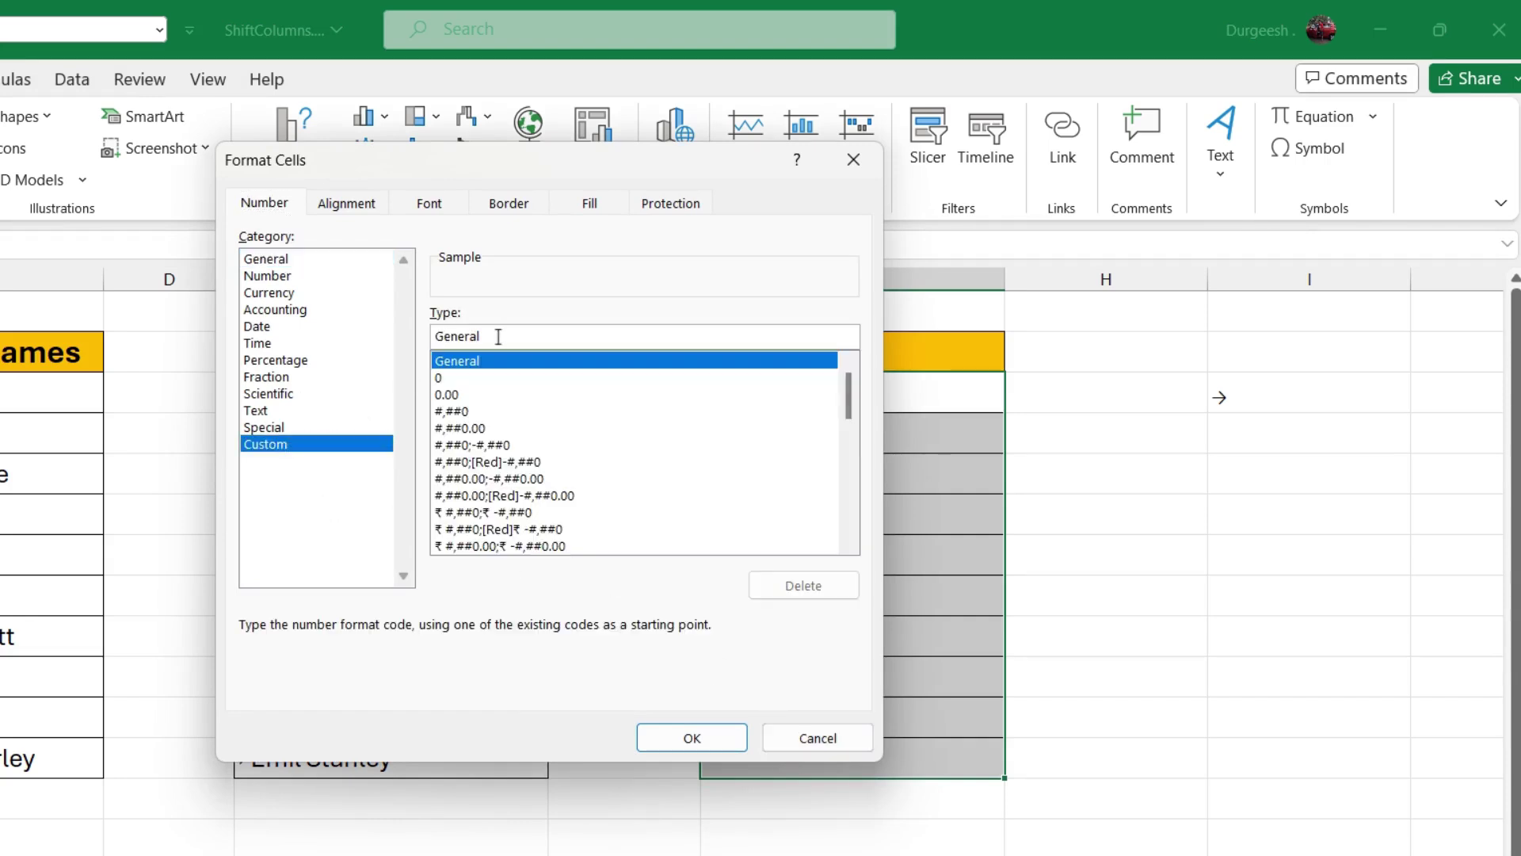
left_click_drag(495, 336, 426, 336)
key("BackSpace")
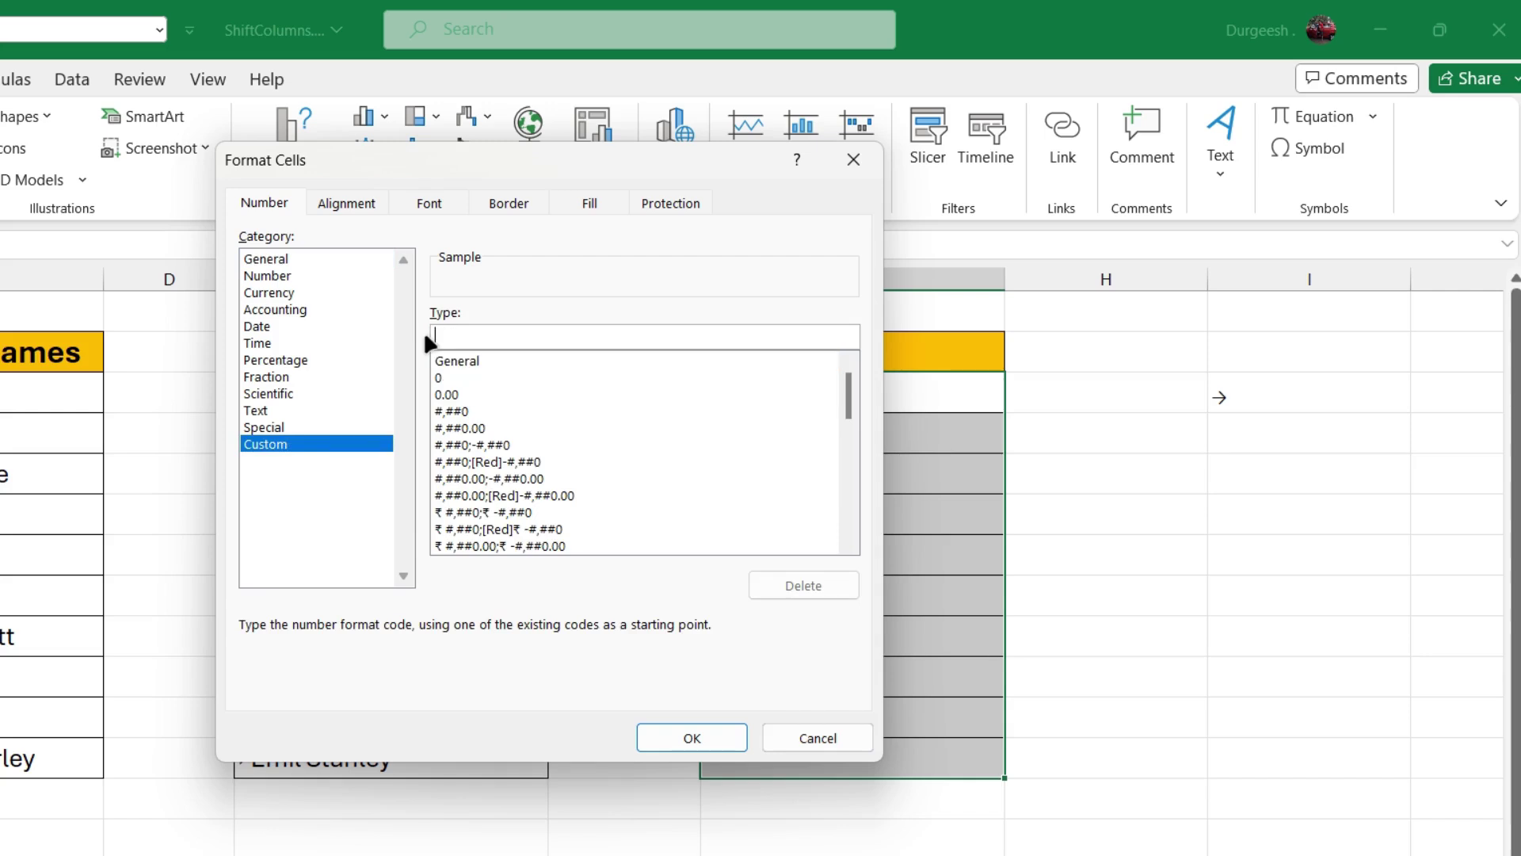
type("-")
left_click(689, 738)
left_click(795, 390)
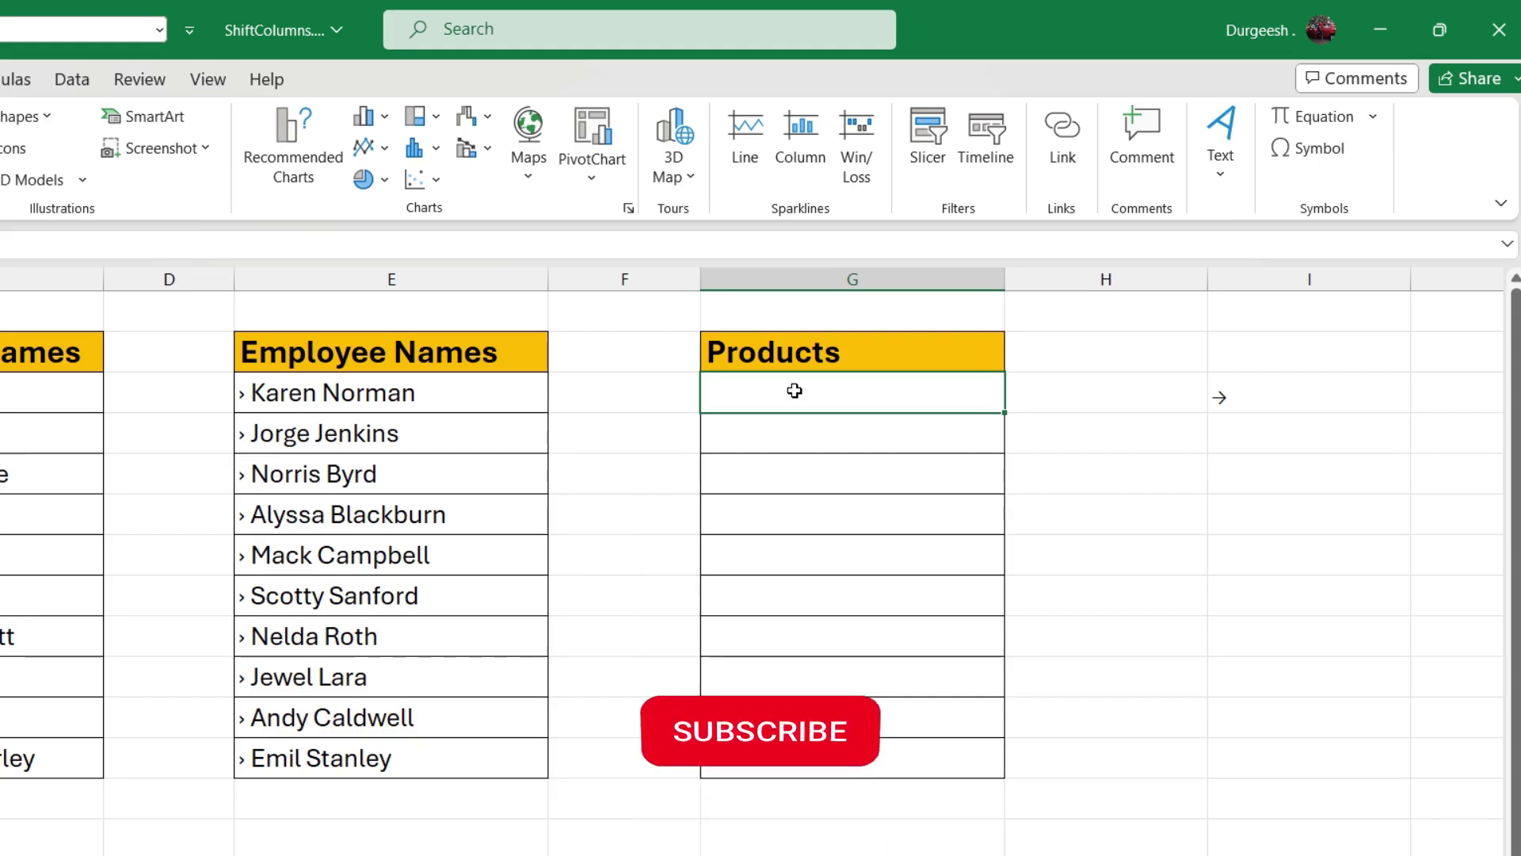
Enter Lenovo, Dell, Apple and IBM into G3:G6, each displayed with an arrow prefix.
type("Lenovo")
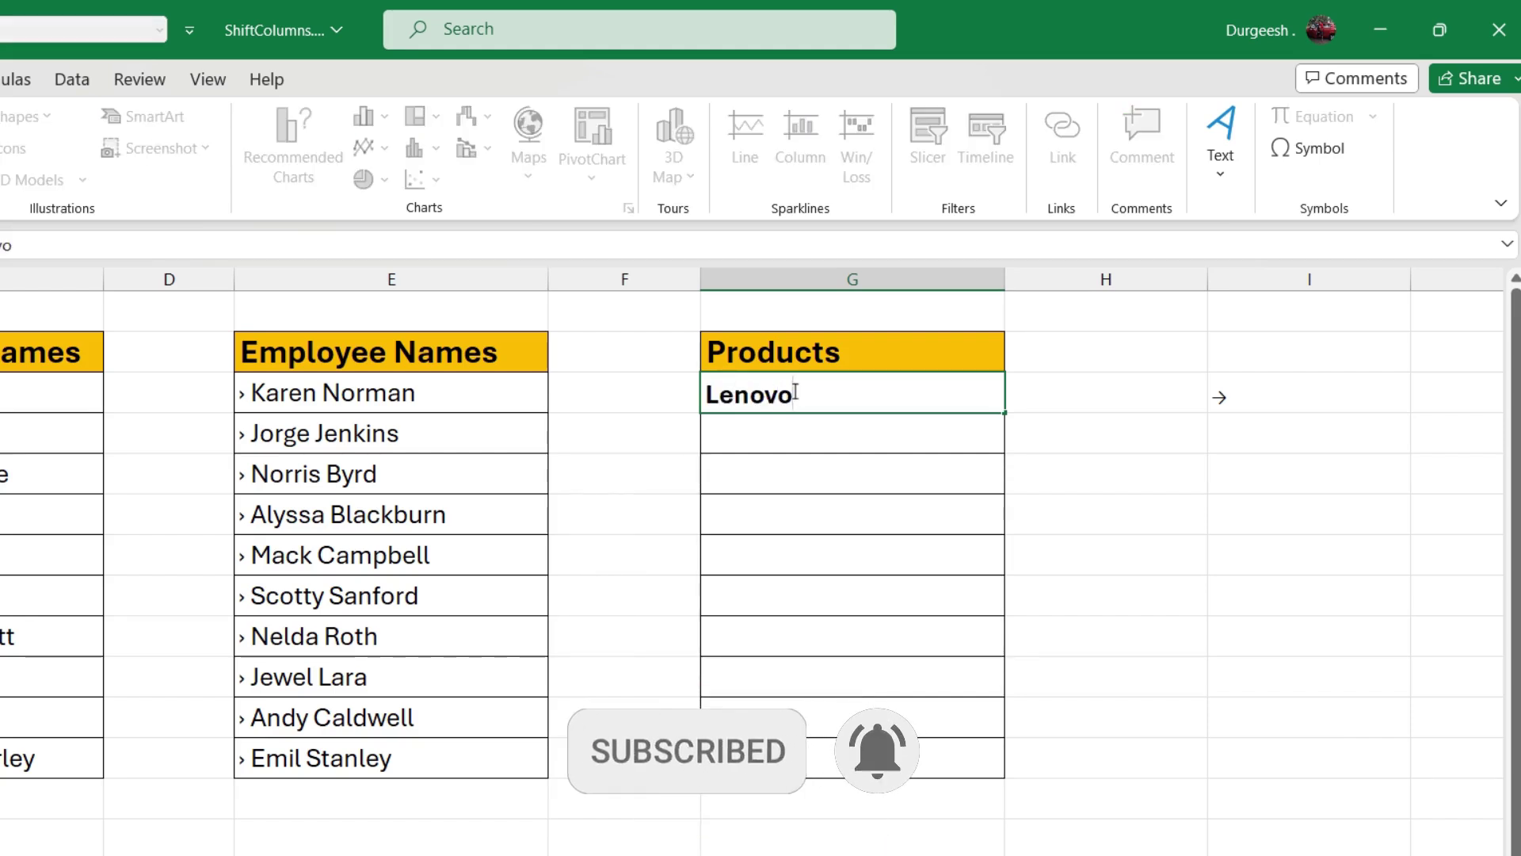
key("Return")
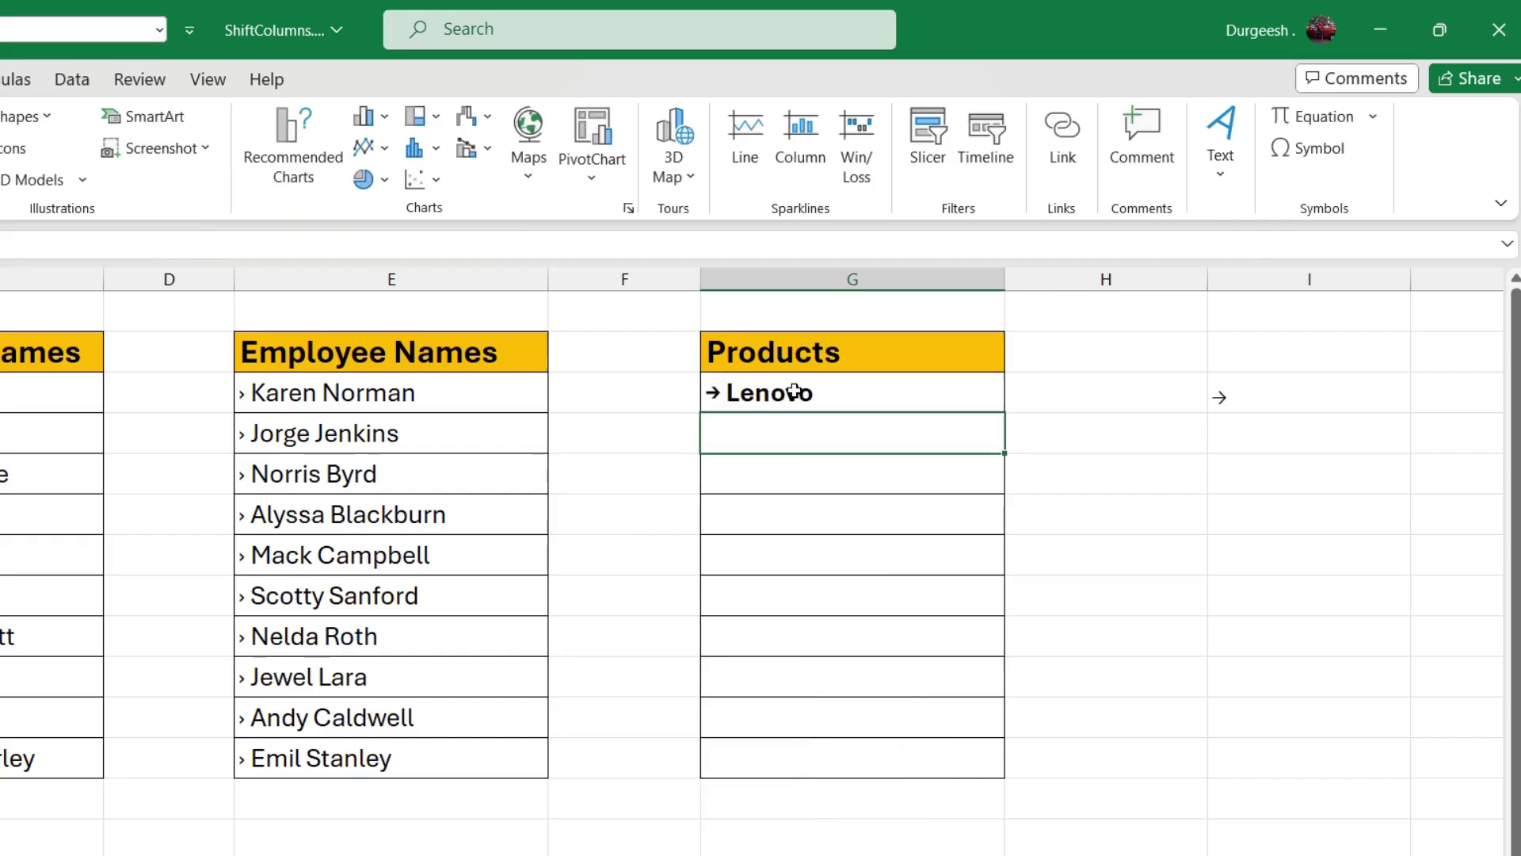
type("Dell")
key("Return")
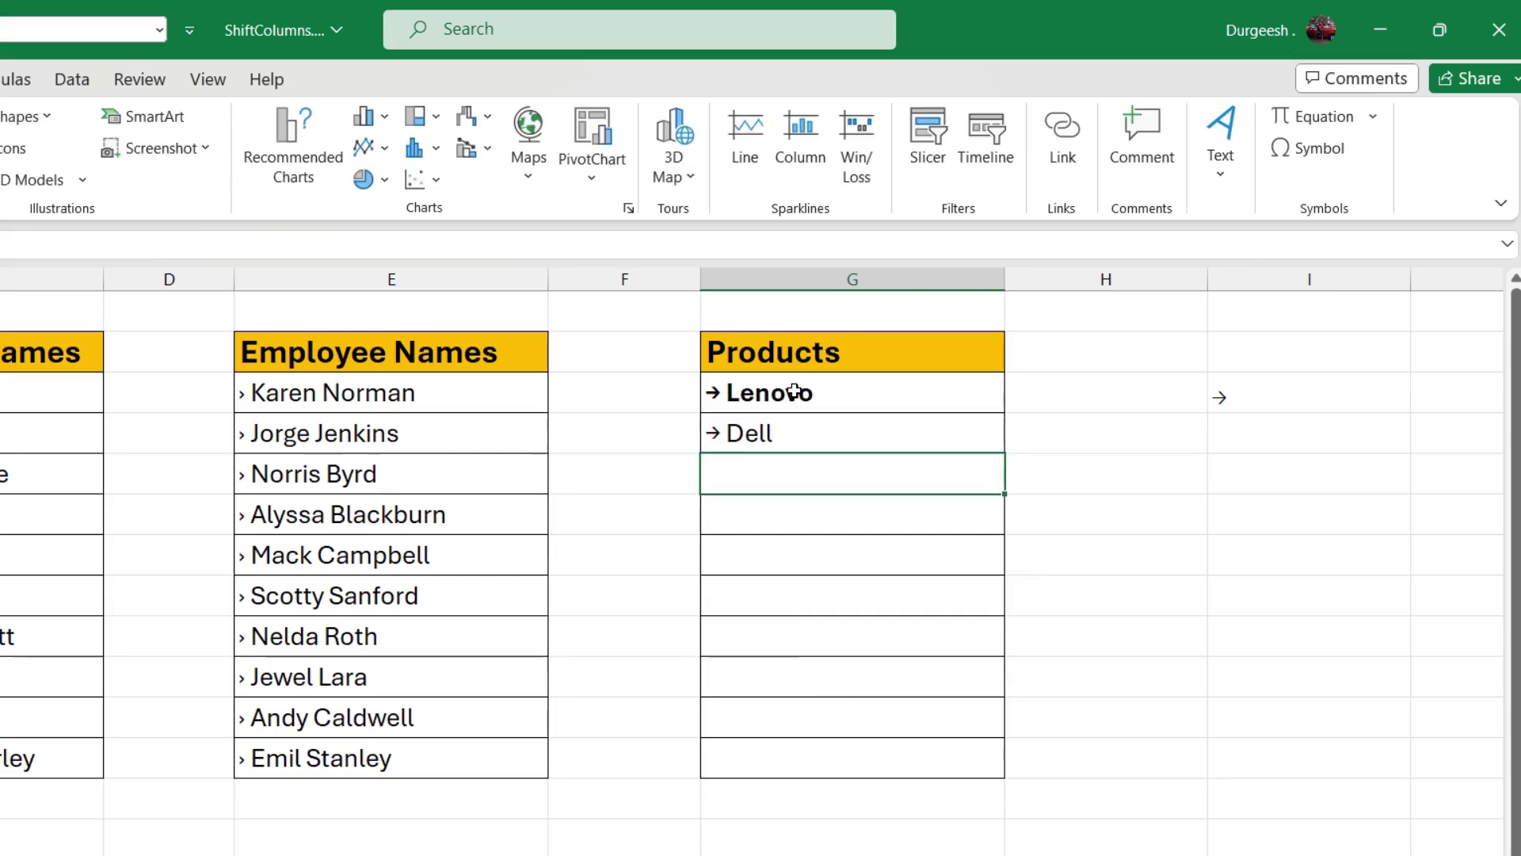
type("Apple")
key("Return")
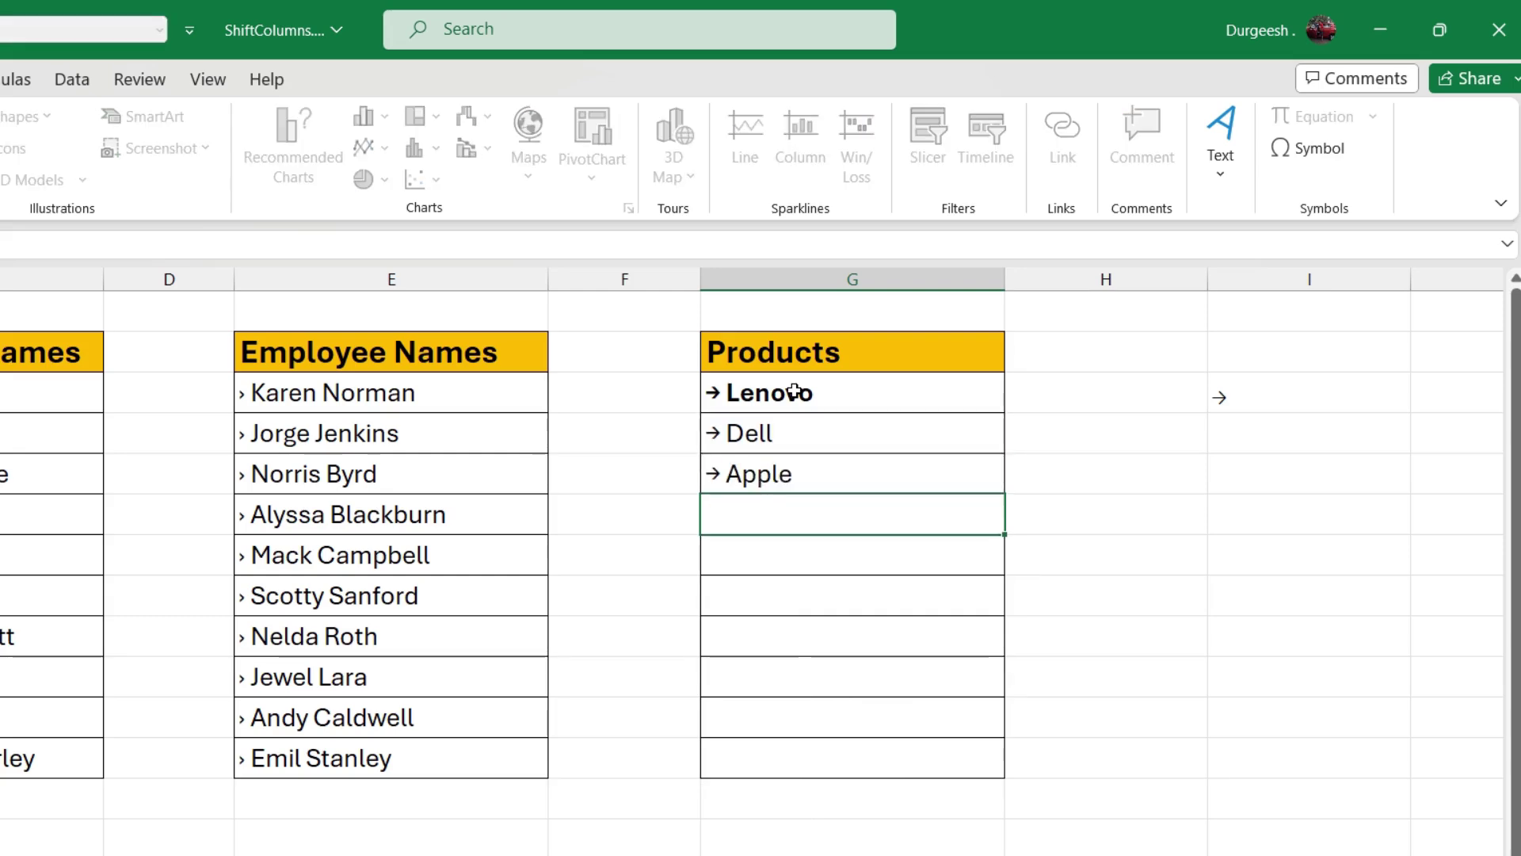
type("IBM")
key("Return")
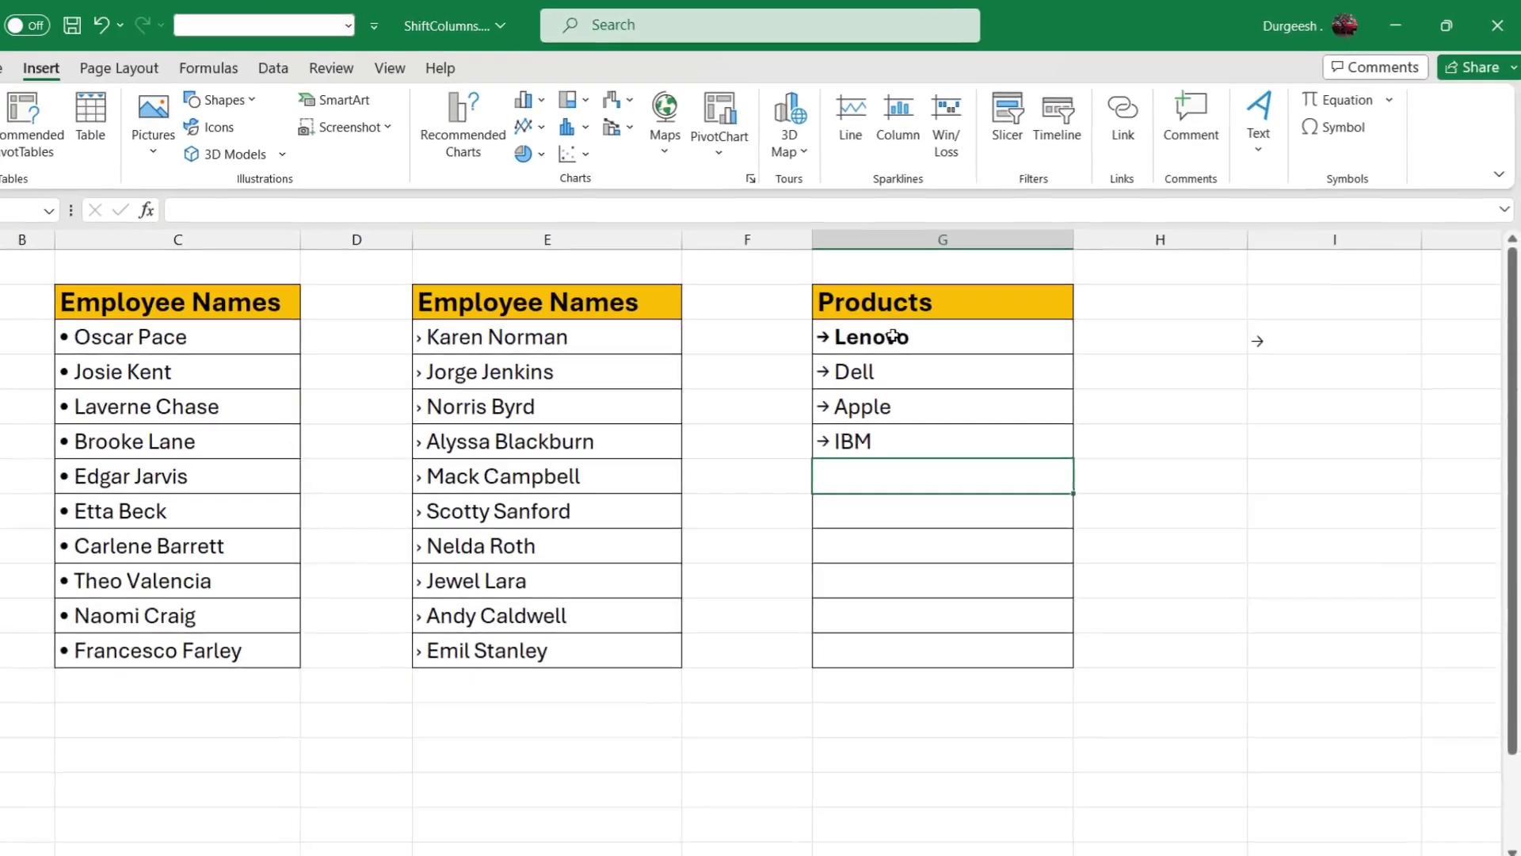